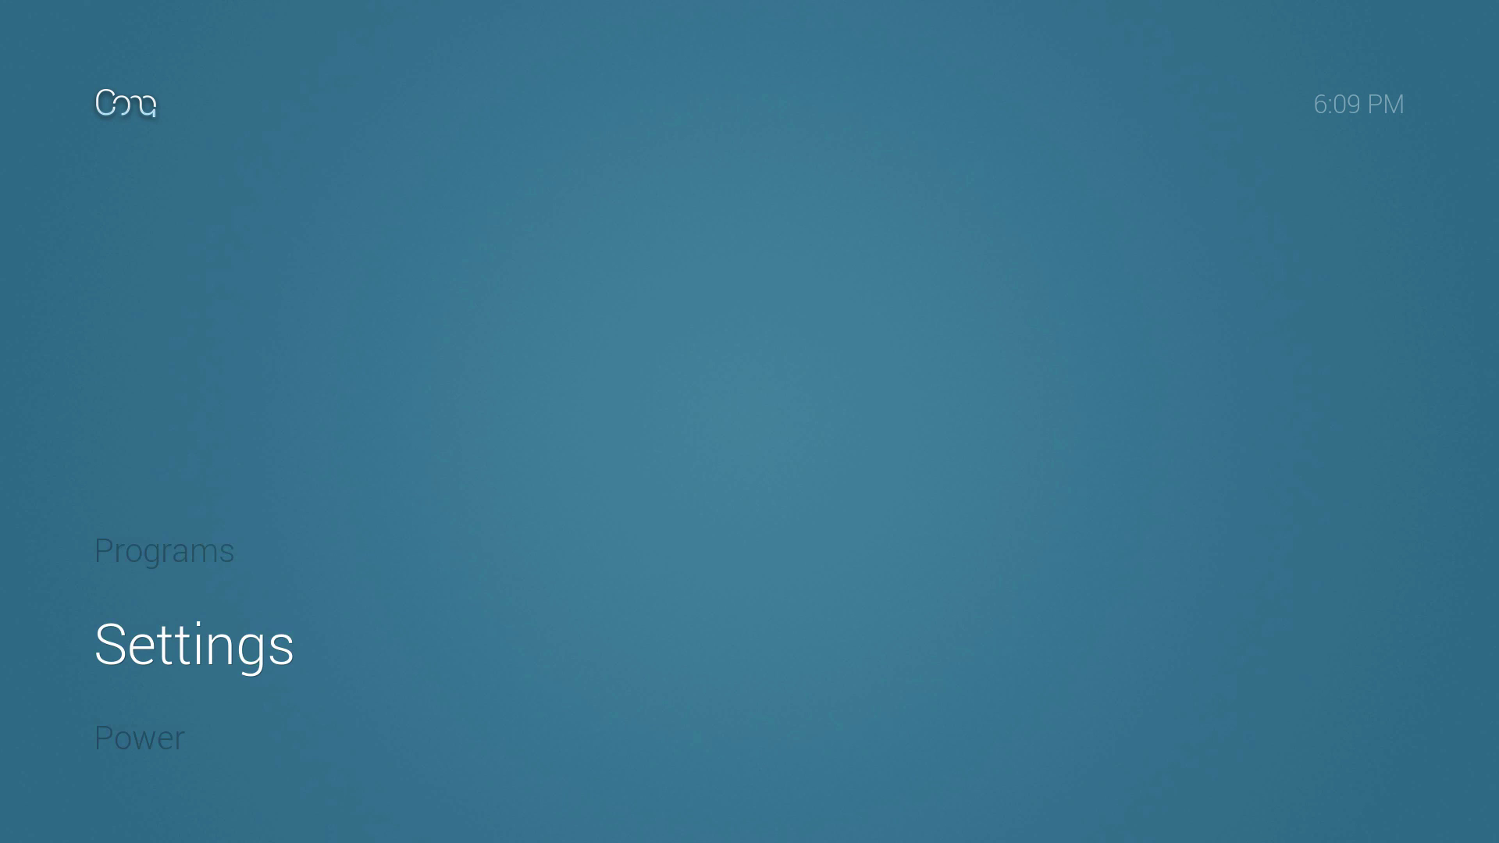
# Step: Open Settings from the home menu and browse down the categories to More..
pyautogui.press('Up')
pyautogui.press('Up')
pyautogui.press('Return')
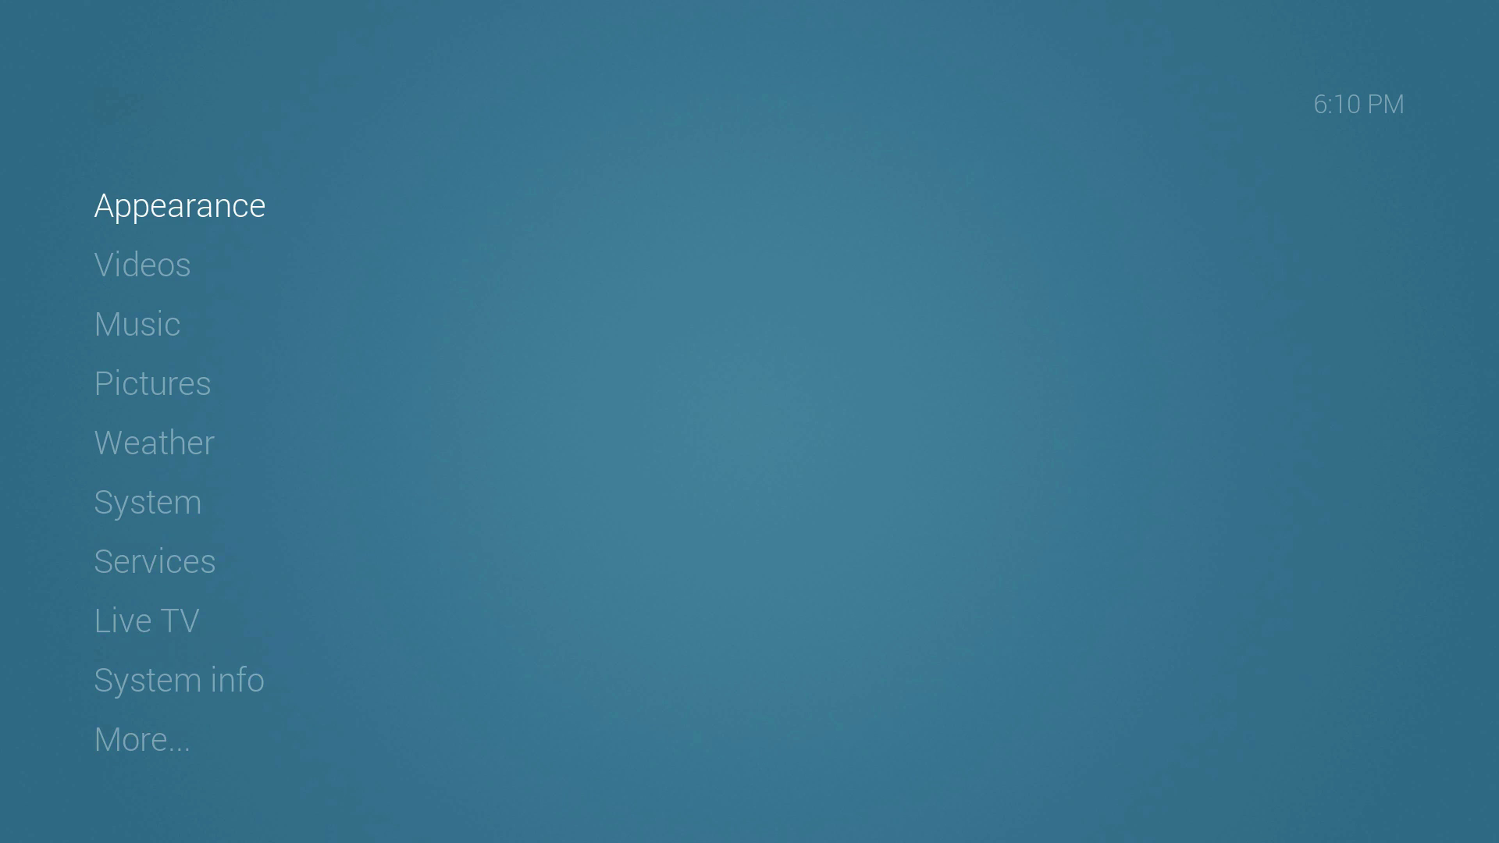
pyautogui.press('Down')
pyautogui.press('Up')
pyautogui.press('Down')
pyautogui.press('Down')
pyautogui.press('Down')
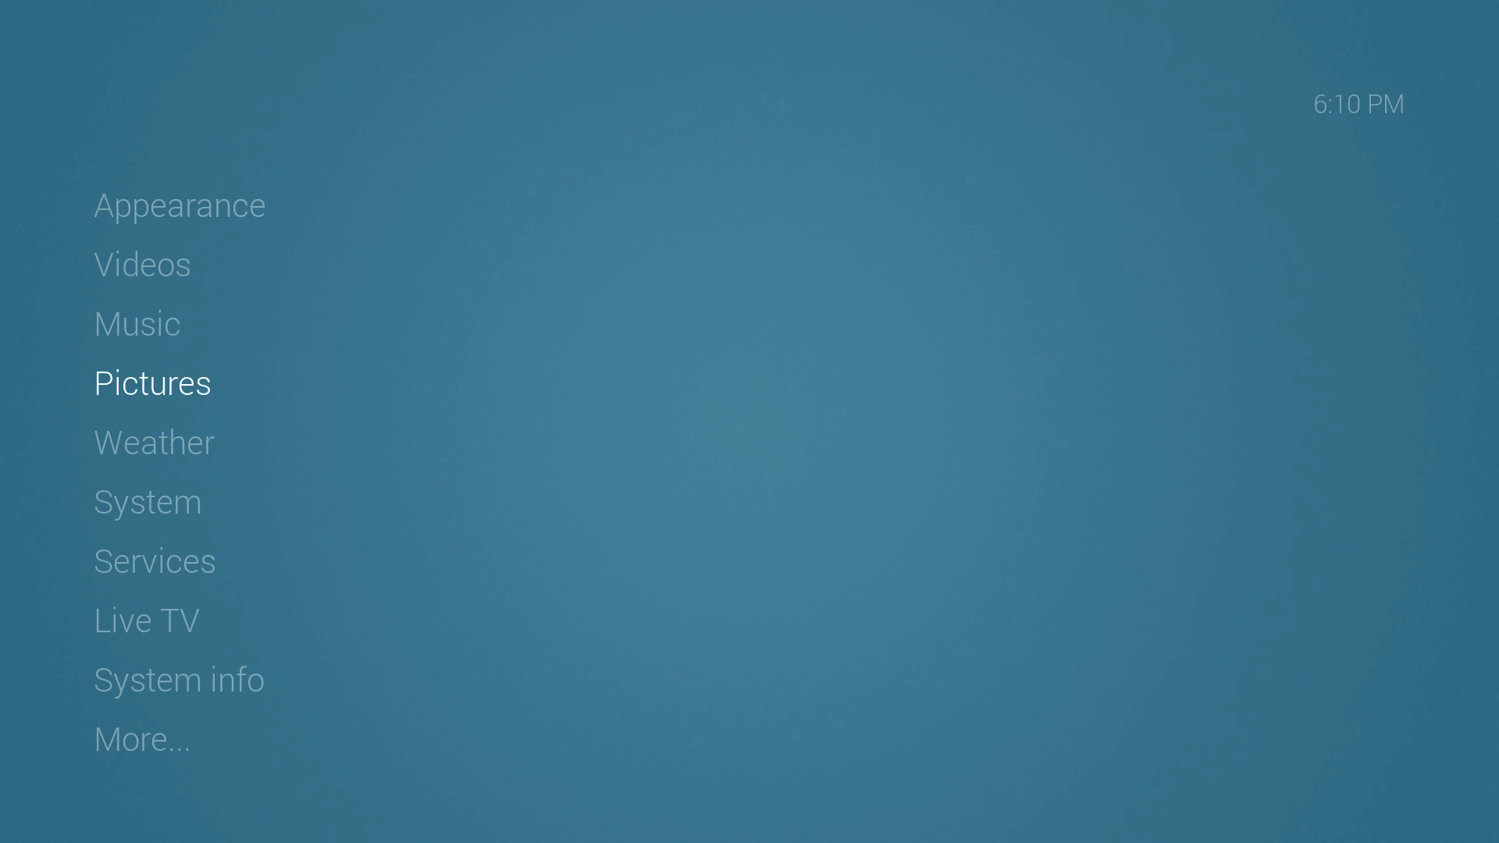
pyautogui.press('Down')
pyautogui.press('Down')
pyautogui.press('Down')
pyautogui.press('Down')
pyautogui.press('Down')
pyautogui.press('Down')
# Step: Look through the extra categories, then go back up to Appearance and view its subsections
pyautogui.press('Return')
pyautogui.press('Down')
pyautogui.press('Escape')
pyautogui.press('Up')
pyautogui.press('Up')
pyautogui.press('Up')
pyautogui.press('Up')
pyautogui.press('Up')
pyautogui.press('Up')
pyautogui.press('Up')
pyautogui.press('Up')
pyautogui.press('Up')
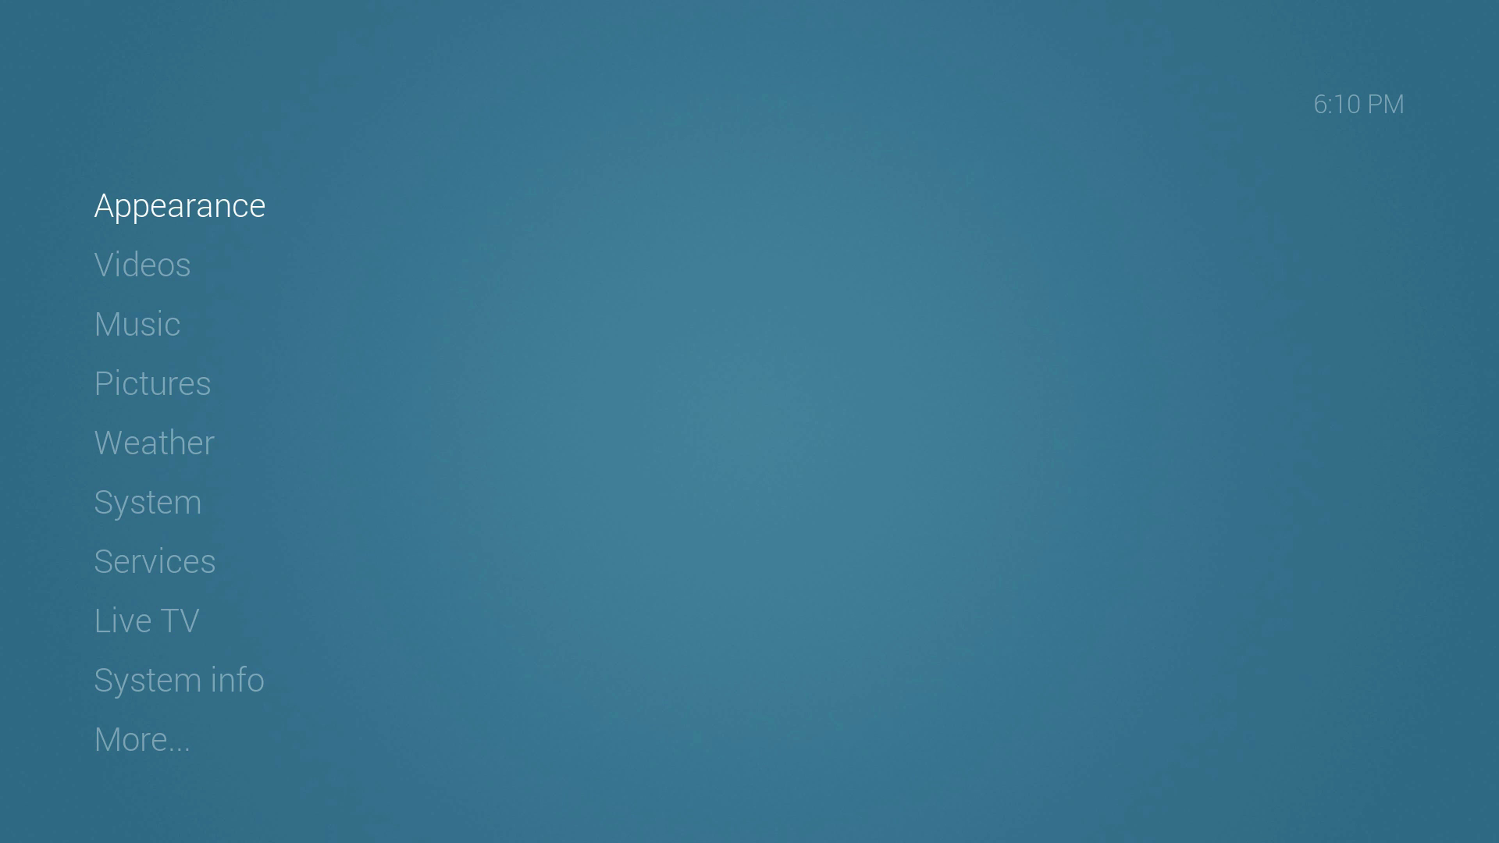
pyautogui.press('Return')
pyautogui.press('Escape')
# Step: Open Appearance > Skin and switch the skin Colours to Dark
pyautogui.press('Return')
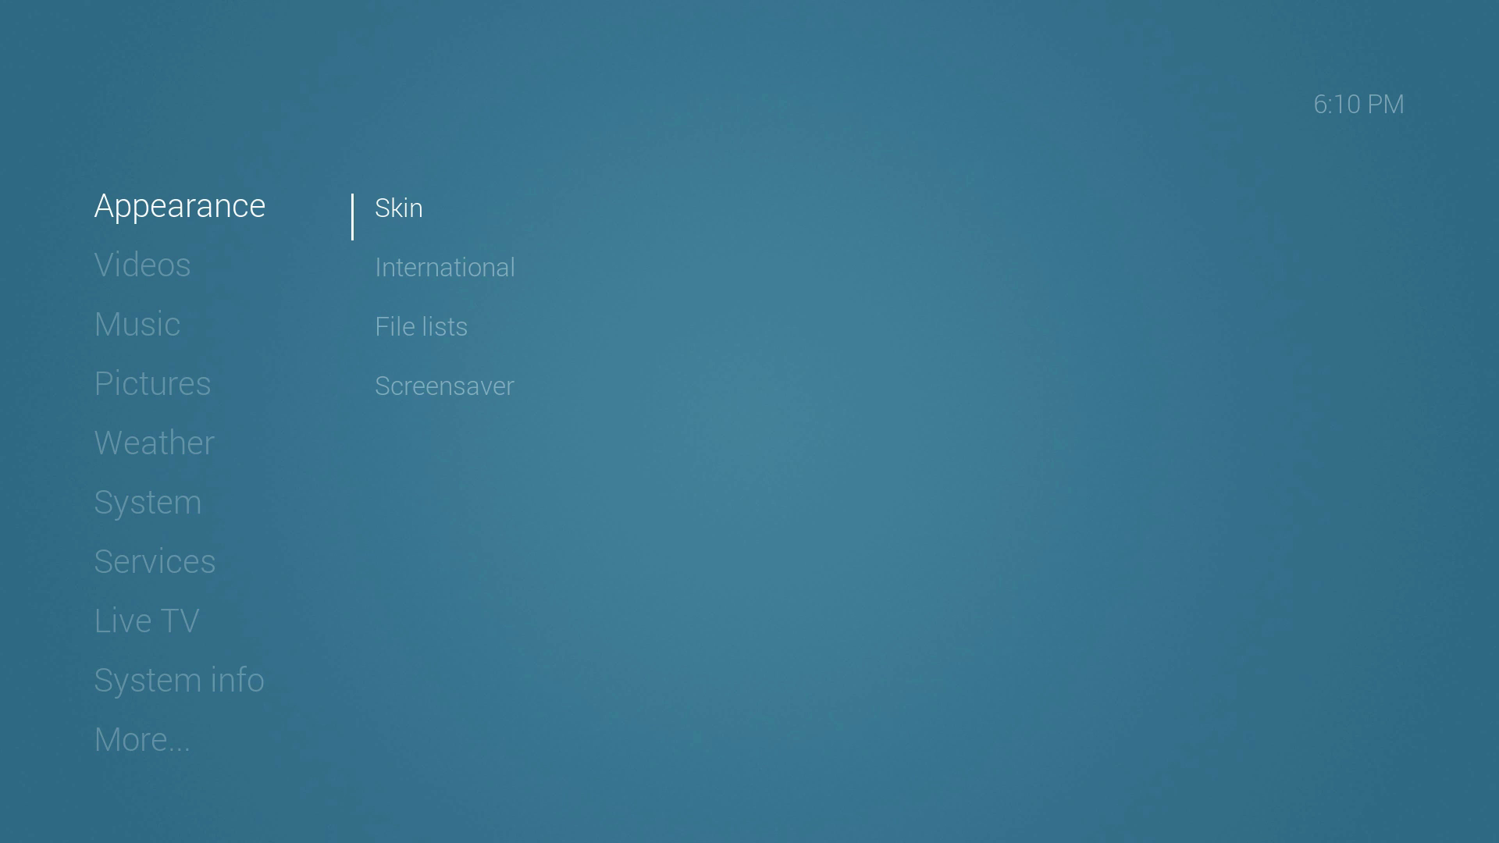
pyautogui.press('Return')
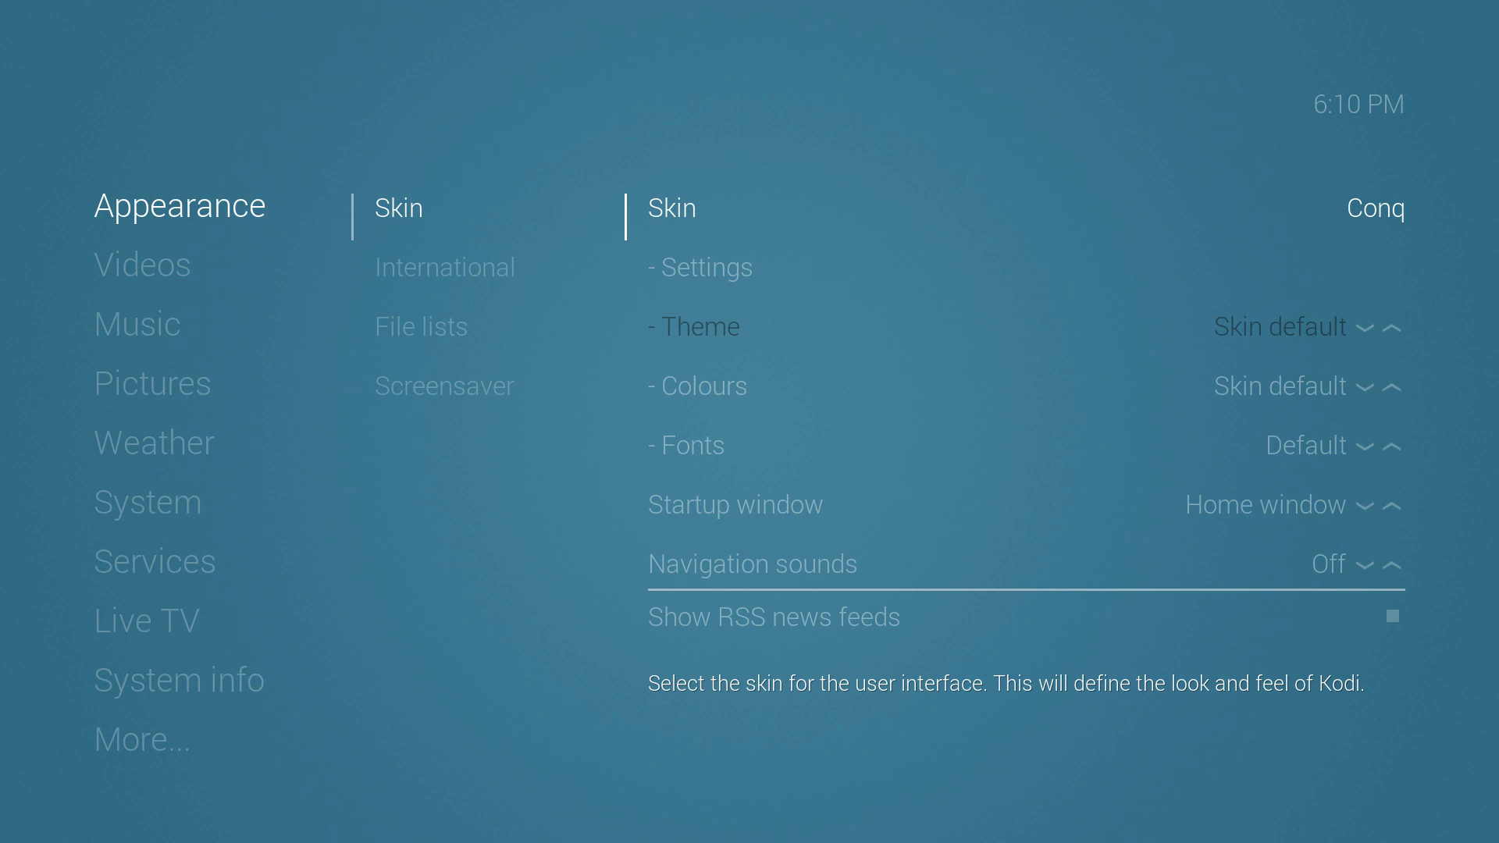
pyautogui.press('Down')
pyautogui.press('Up')
pyautogui.press('Down')
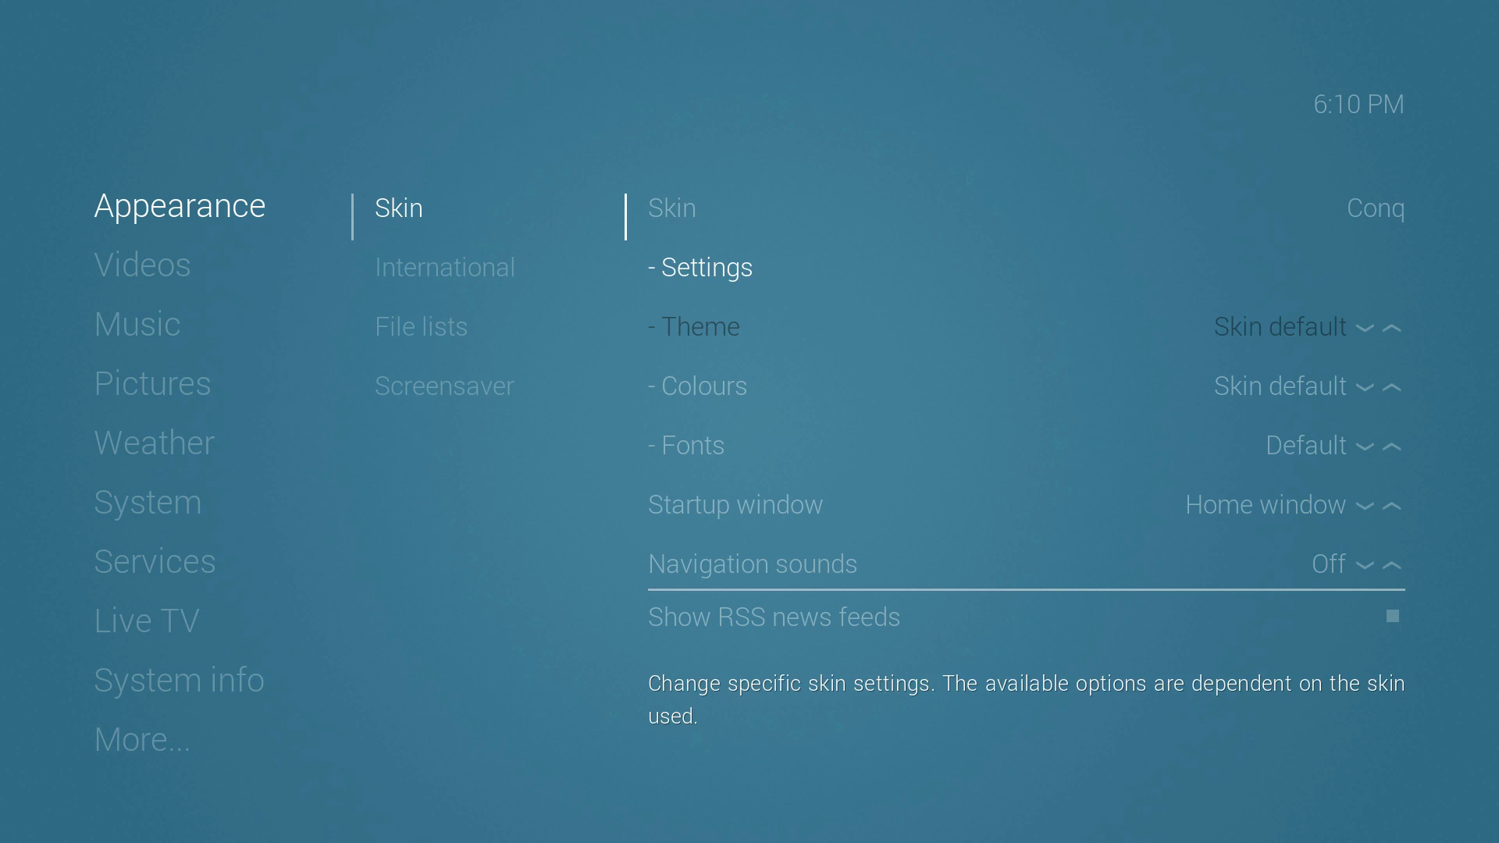
pyautogui.press('Down')
pyautogui.press('Down')
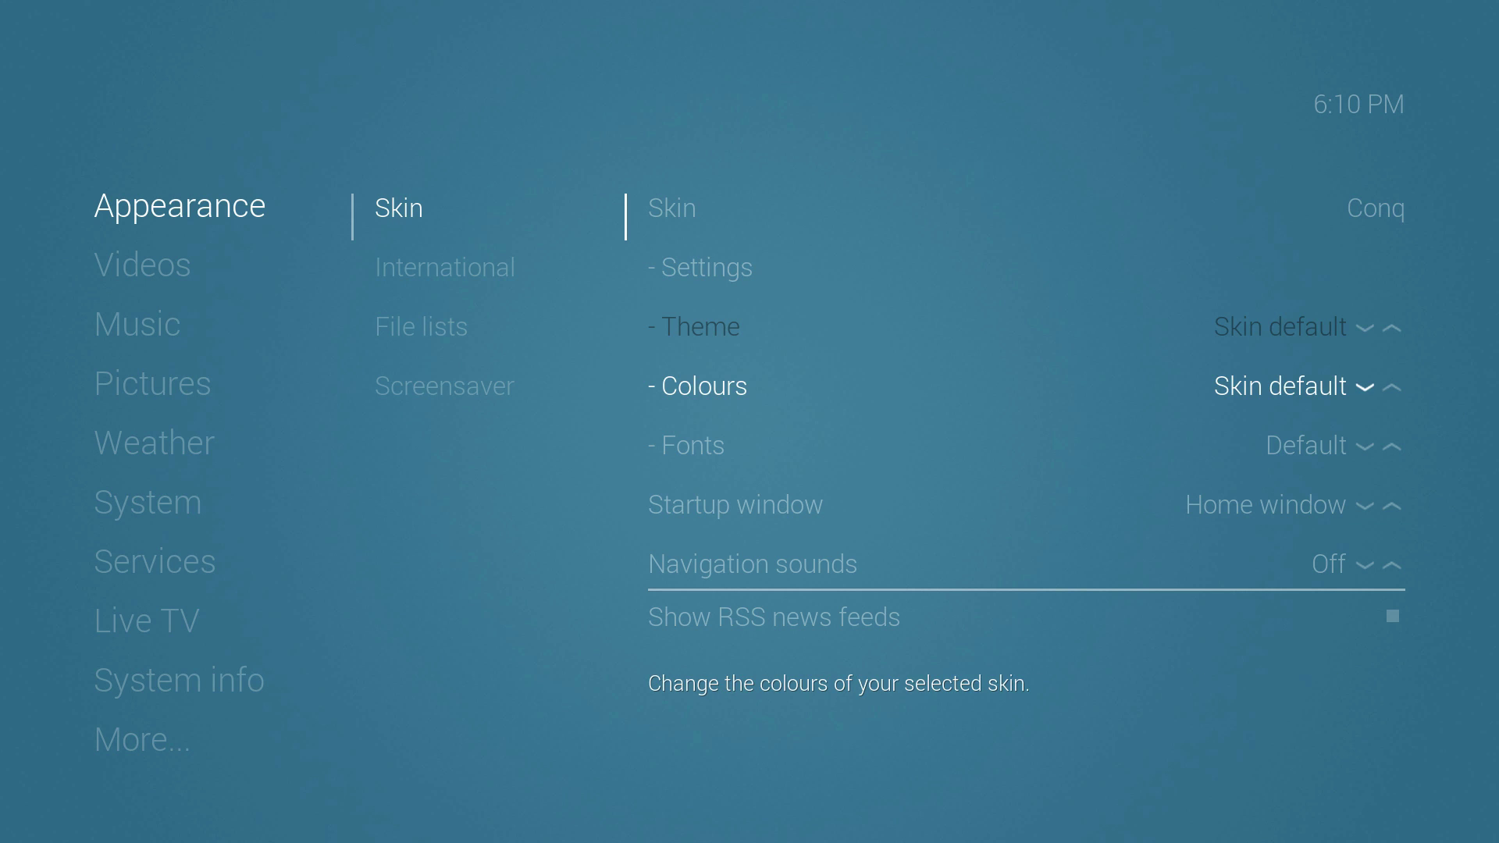
pyautogui.press('Right')
pyautogui.press('Right')
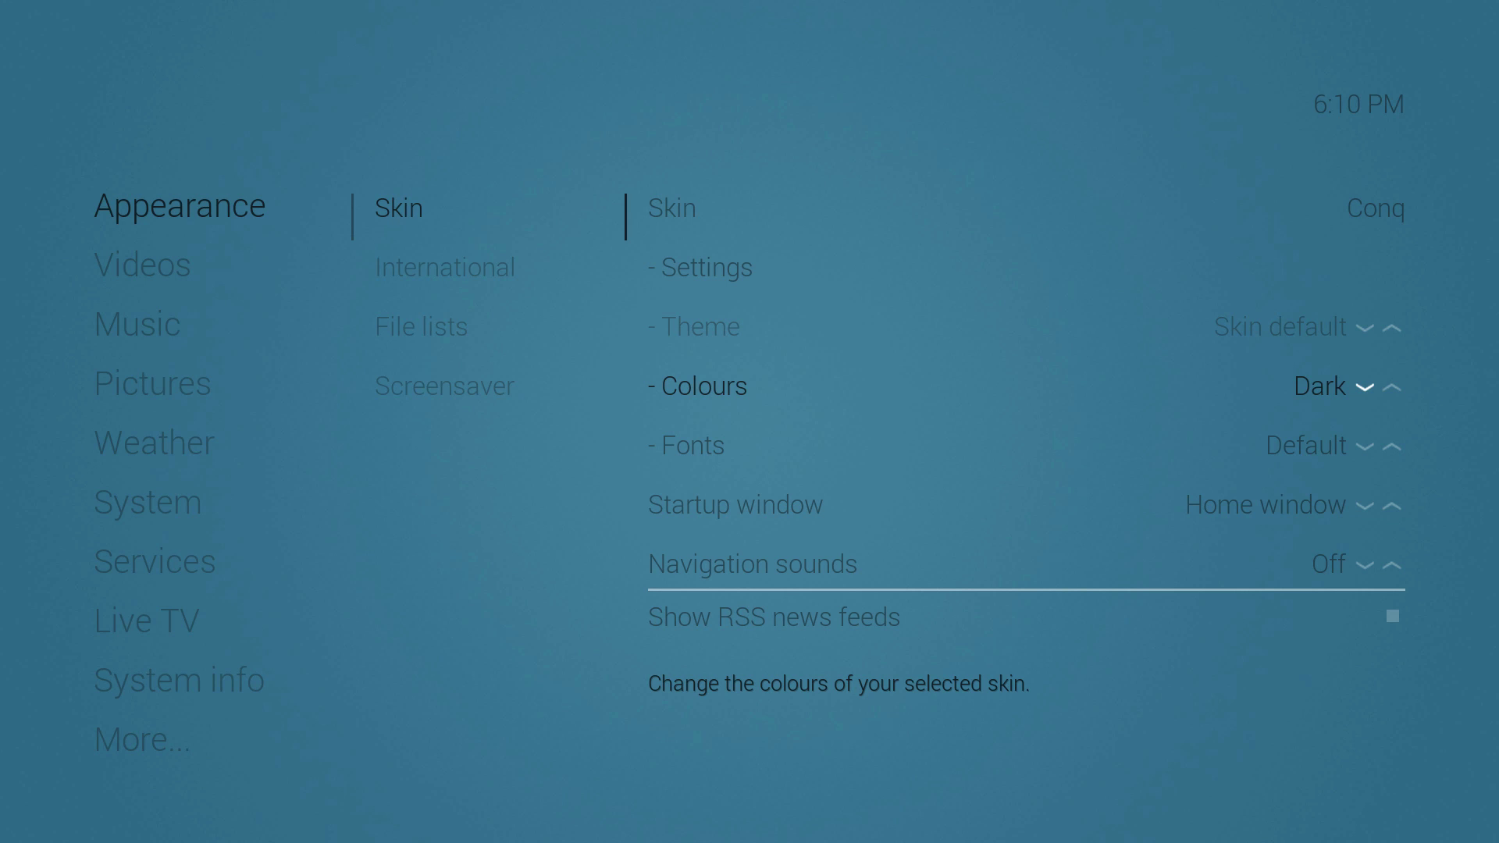
# Step: Set Colours back to Skin default and put focus on the '- Settings' option
pyautogui.press('Down')
pyautogui.press('Up')
pyautogui.press('Up')
pyautogui.press('Down')
pyautogui.press('Up')
pyautogui.press('Down')
pyautogui.press('Right')
pyautogui.press('Up')
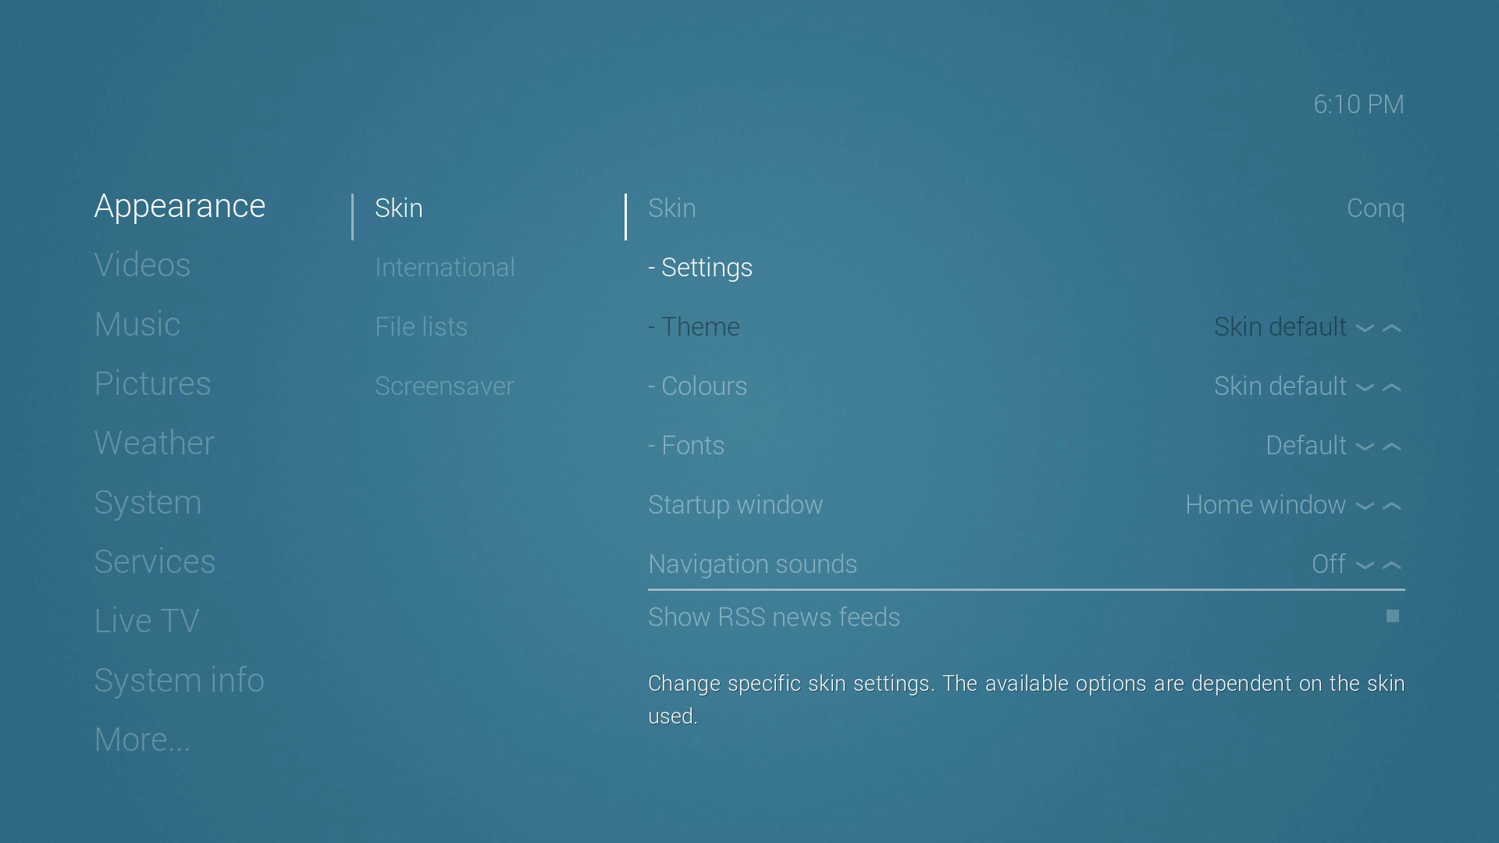
pyautogui.press('Down')
pyautogui.press('Down')
pyautogui.press('Down')
pyautogui.press('Up')
pyautogui.press('Up')
pyautogui.press('Up')
# Step: Open the Conq skin settings and look over the Home, Background and General groups
pyautogui.press('Return')
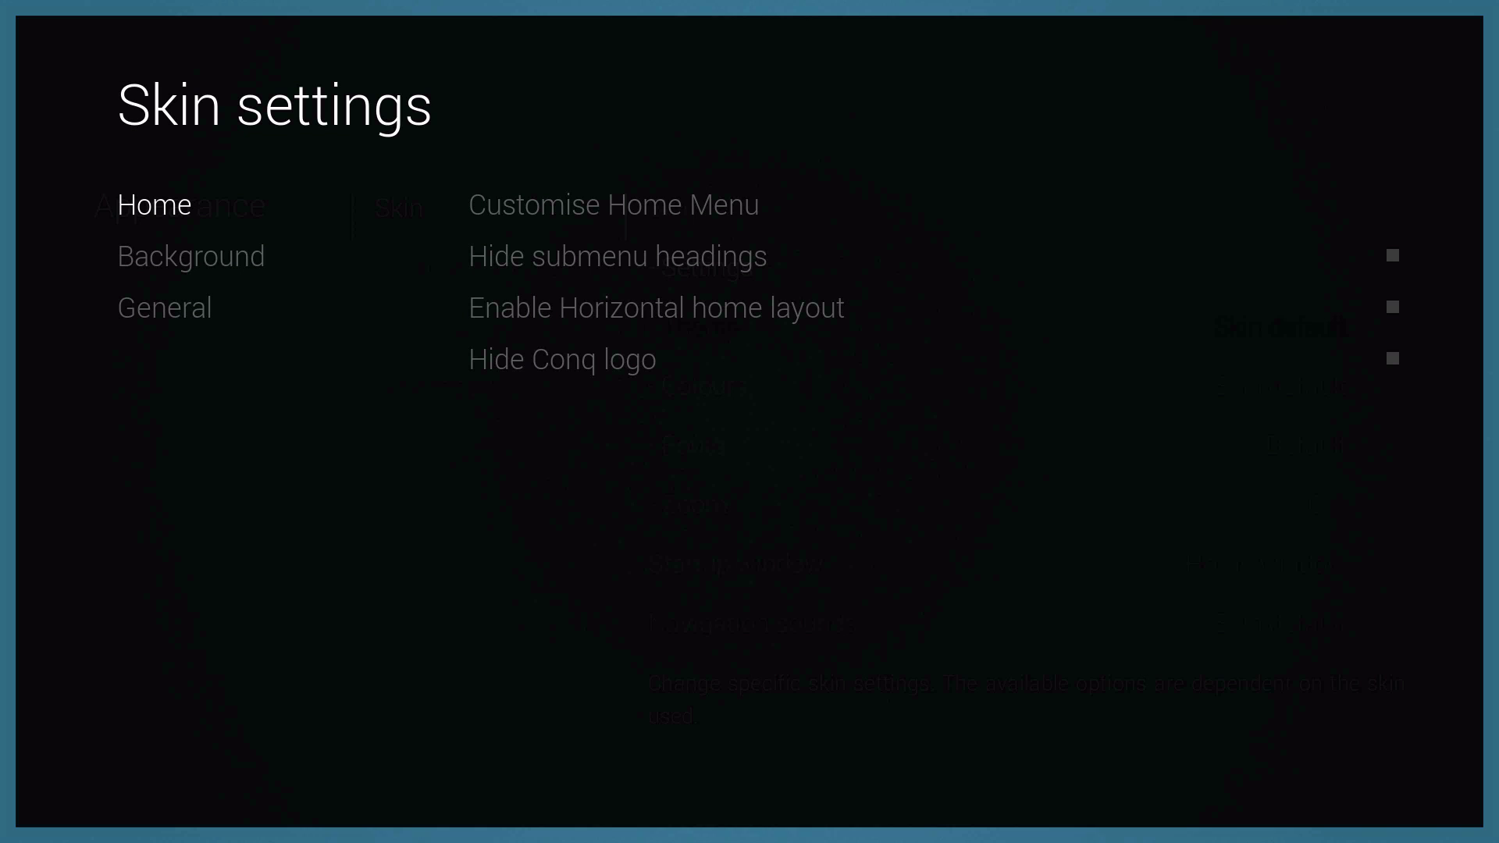
pyautogui.press('Down')
pyautogui.press('Down')
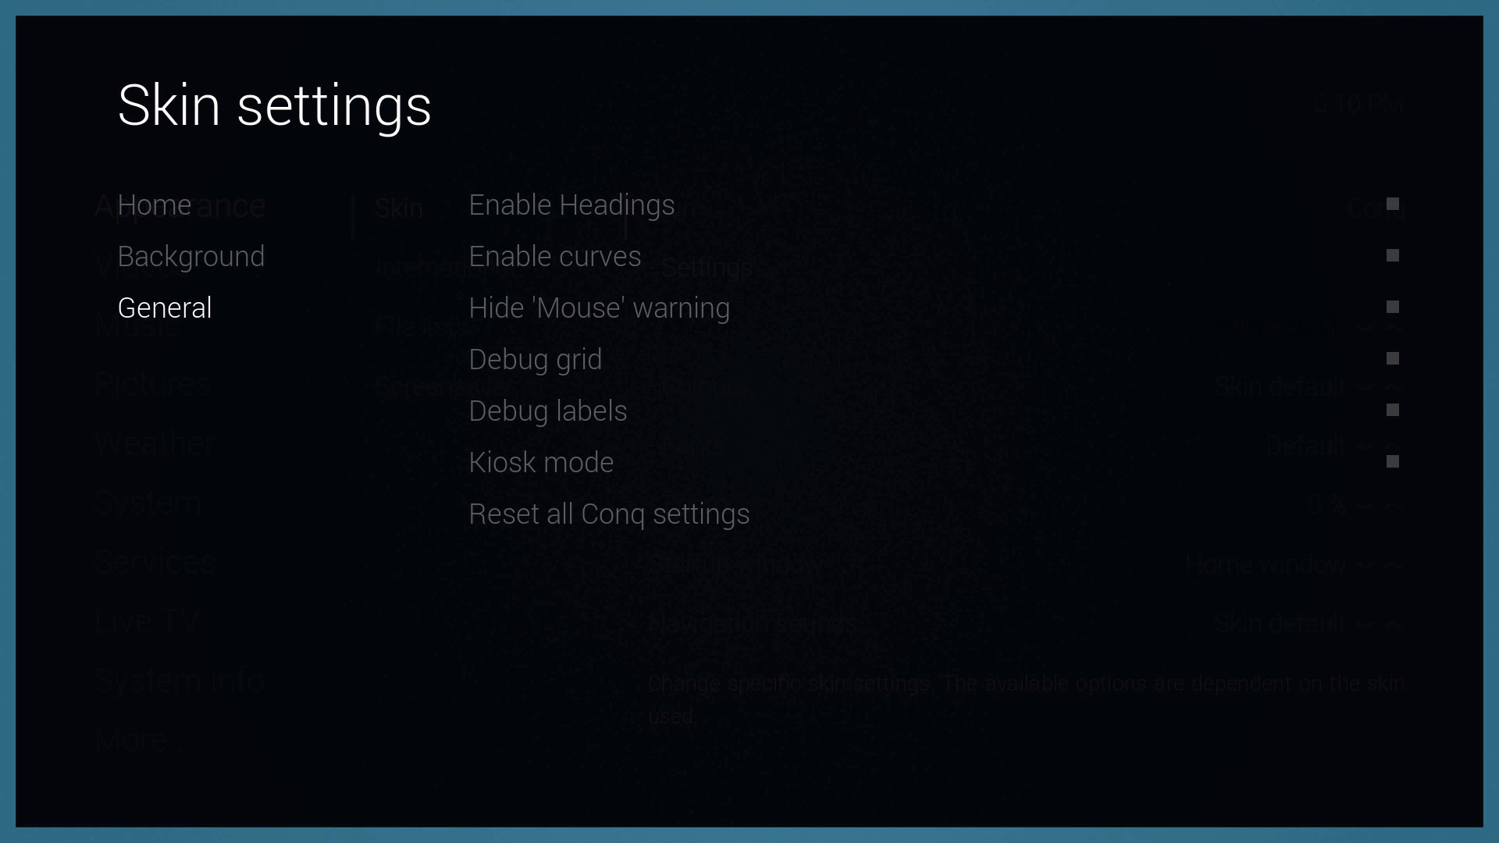
pyautogui.press('Up')
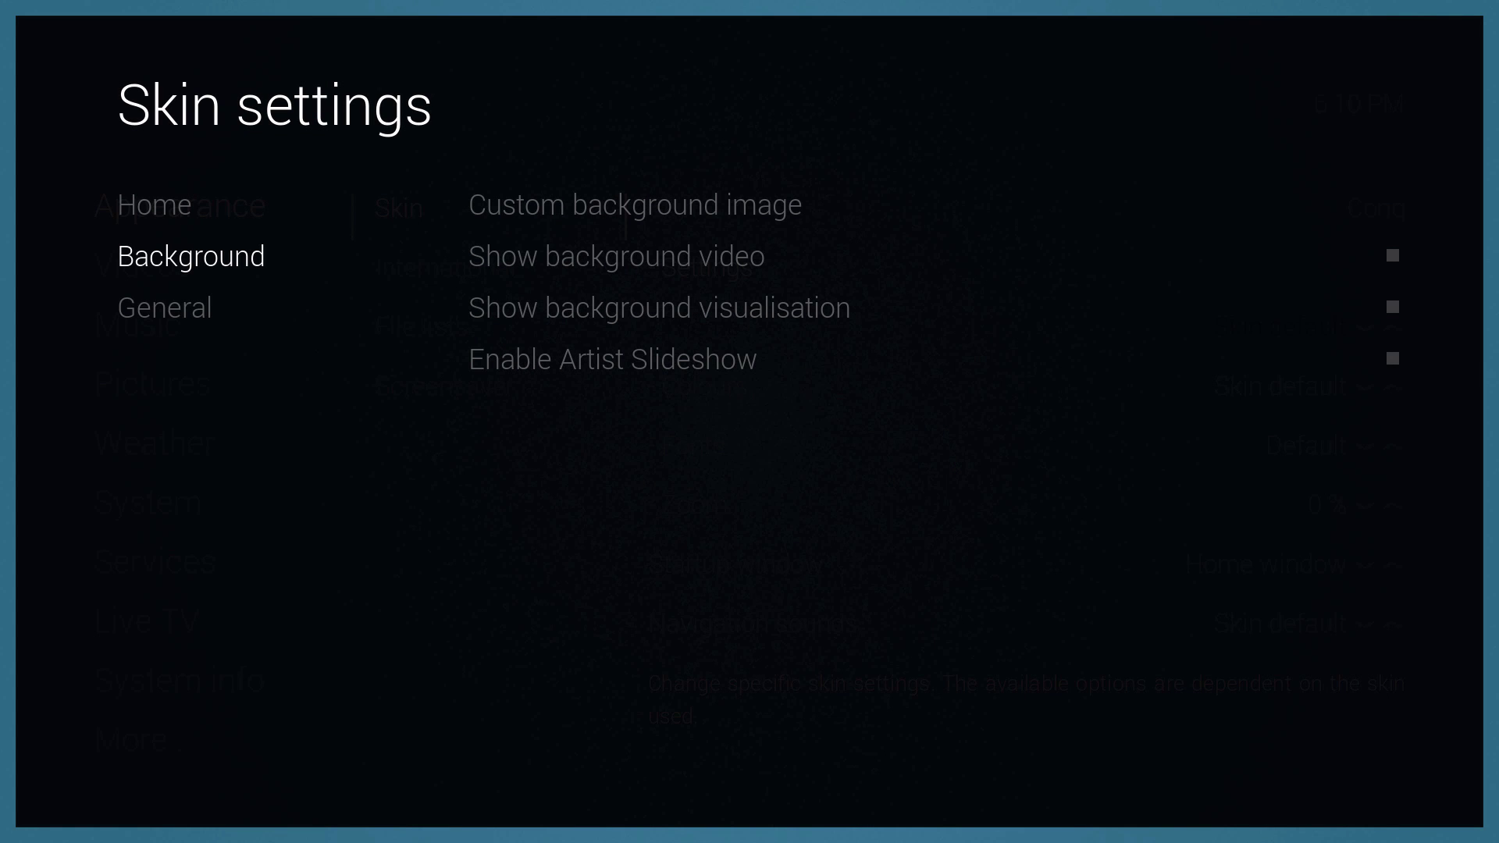
pyautogui.press('Up')
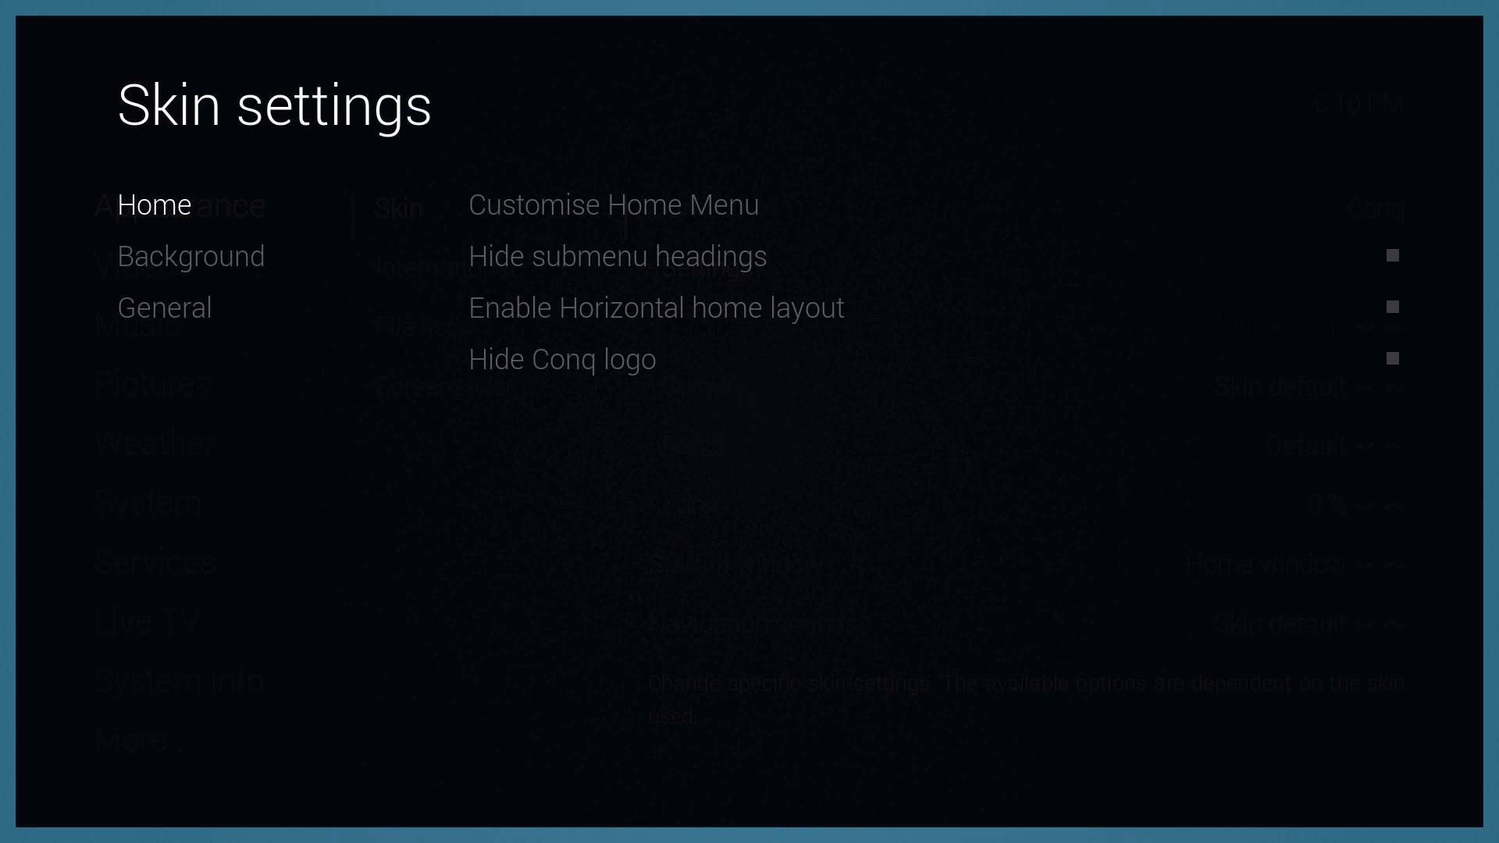
pyautogui.press('Right')
# Step: Open Customise Home Menu and step through the main menu entries to Videos
pyautogui.press('Return')
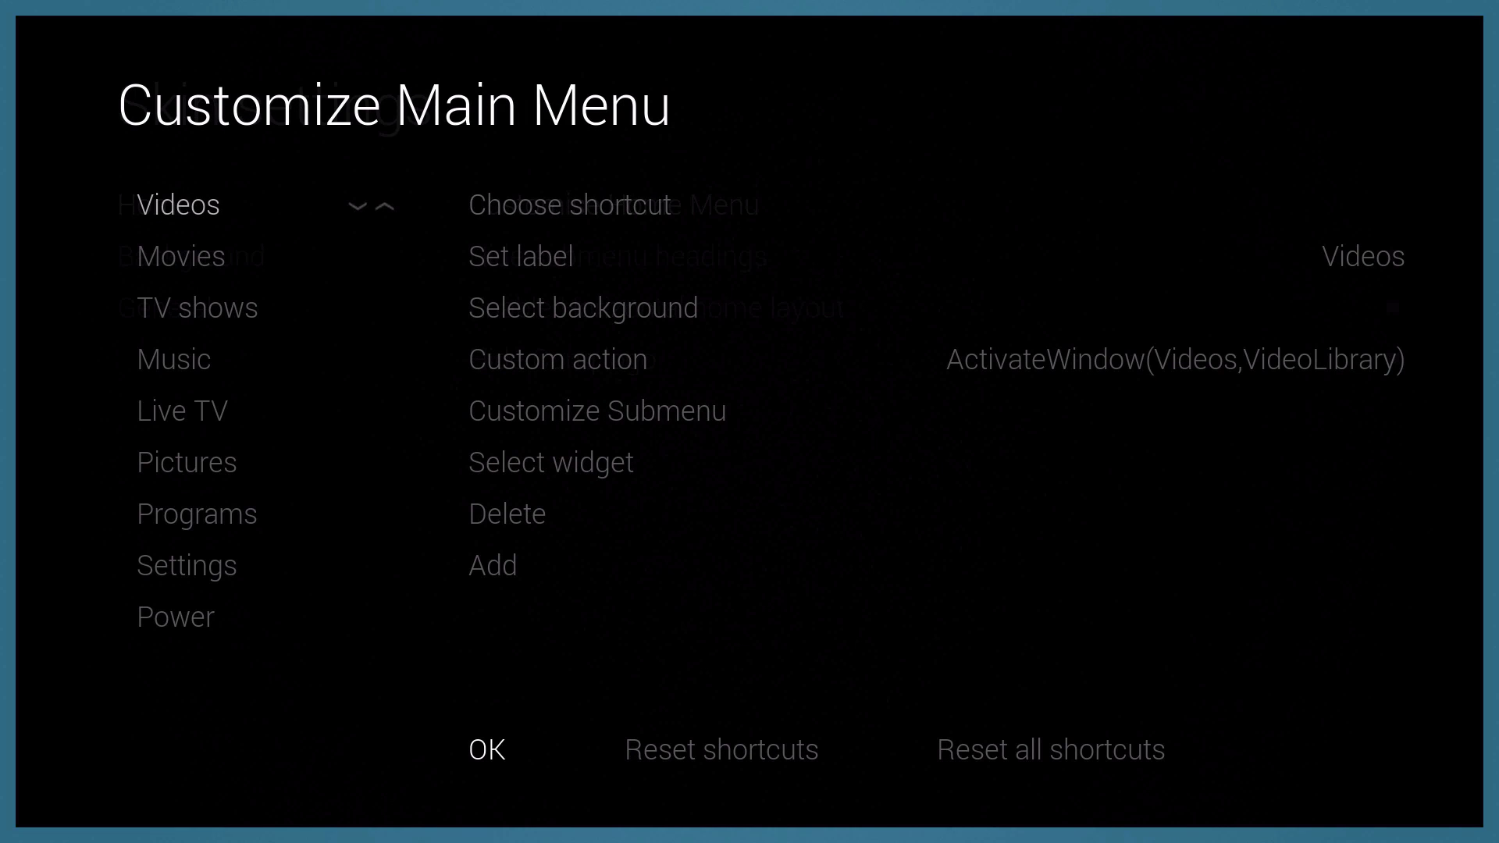
pyautogui.press('Down')
pyautogui.press('Down')
pyautogui.press('Down')
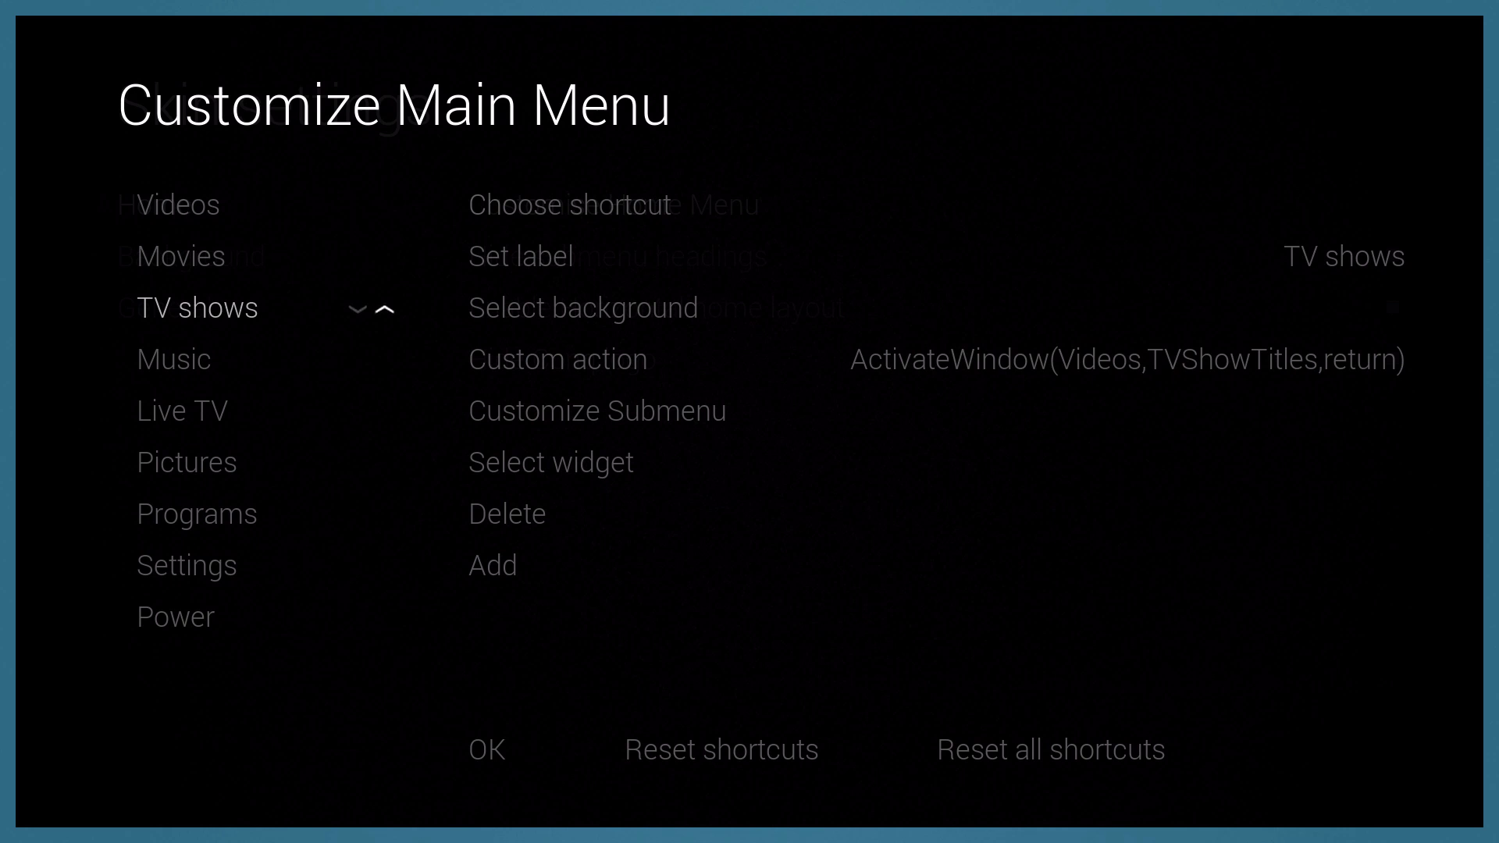
pyautogui.press('Down')
pyautogui.press('Down')
pyautogui.press('Up')
pyautogui.press('Up')
pyautogui.press('Up')
pyautogui.press('Up')
pyautogui.press('Up')
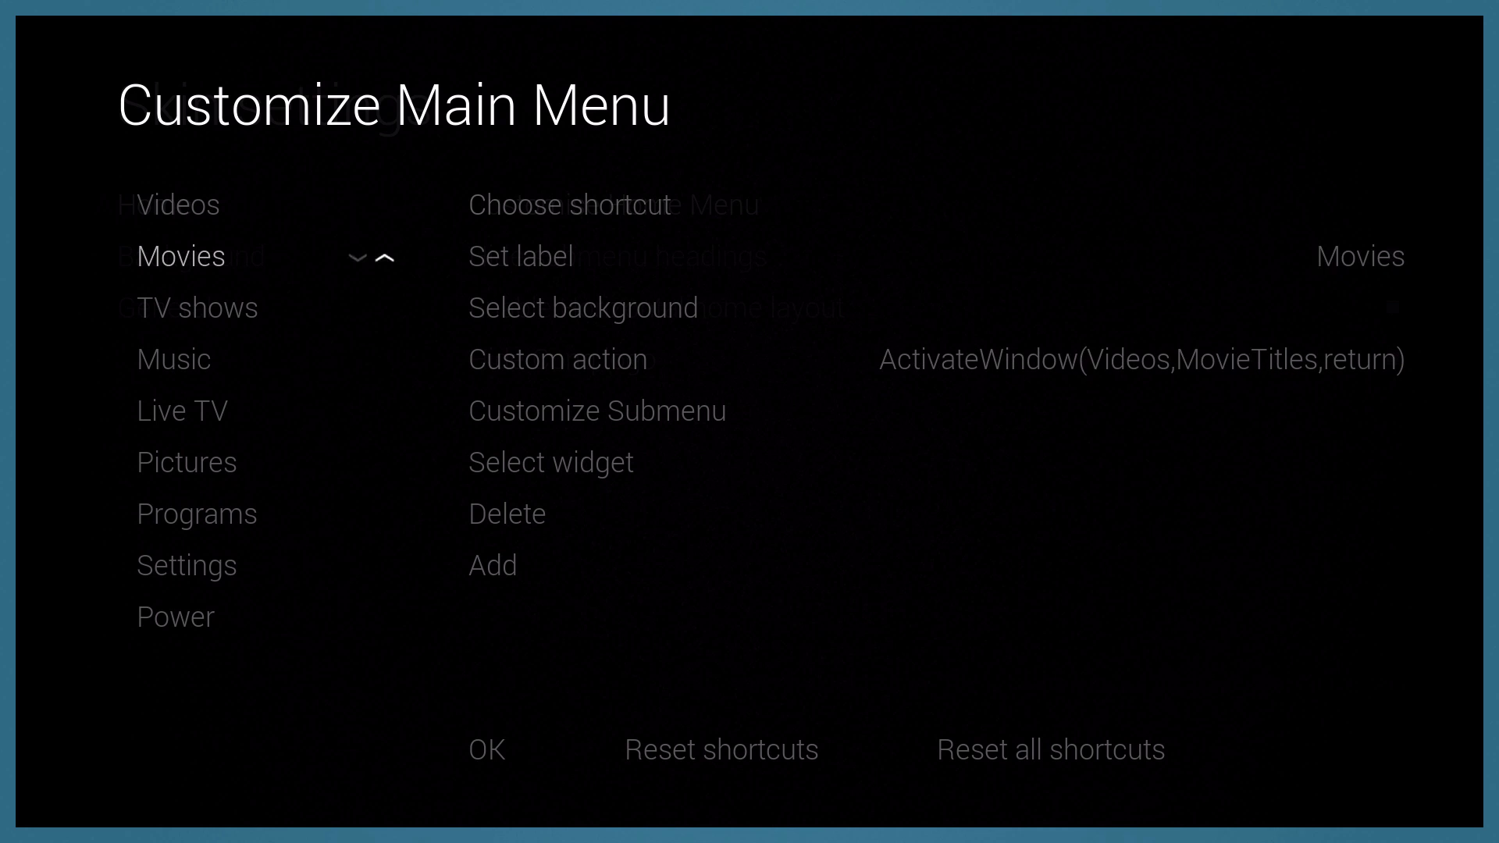
pyautogui.press('Right')
pyautogui.press('Down')
pyautogui.press('Down')
pyautogui.press('Down')
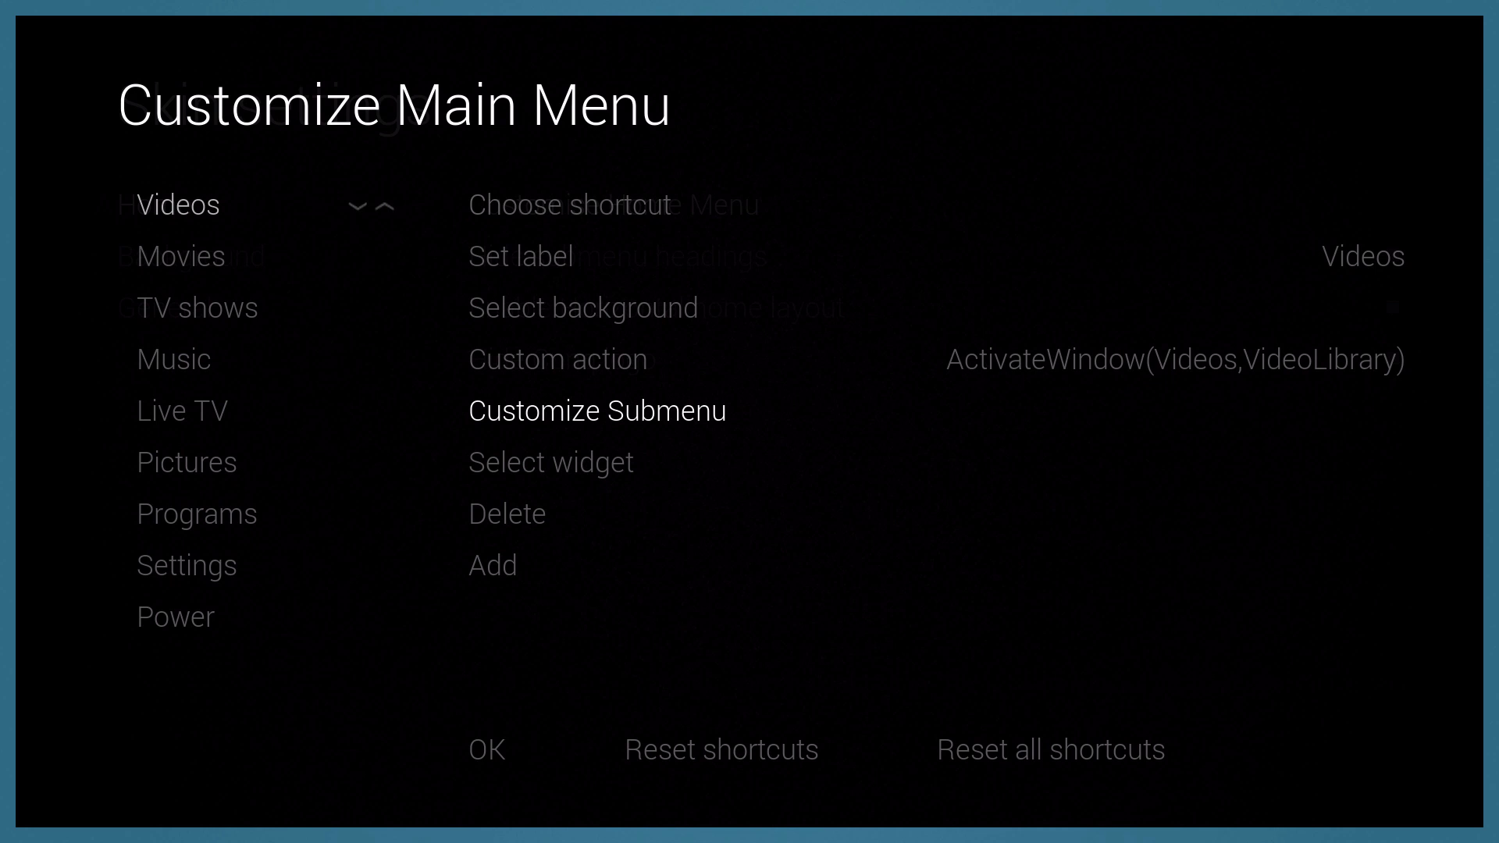
# Step: View the Movies submenu entries, then close the submenu editor
pyautogui.press('Down')
pyautogui.press('Right')
pyautogui.press('Down')
pyautogui.press('Up')
pyautogui.press('Return')
pyautogui.press('Right')
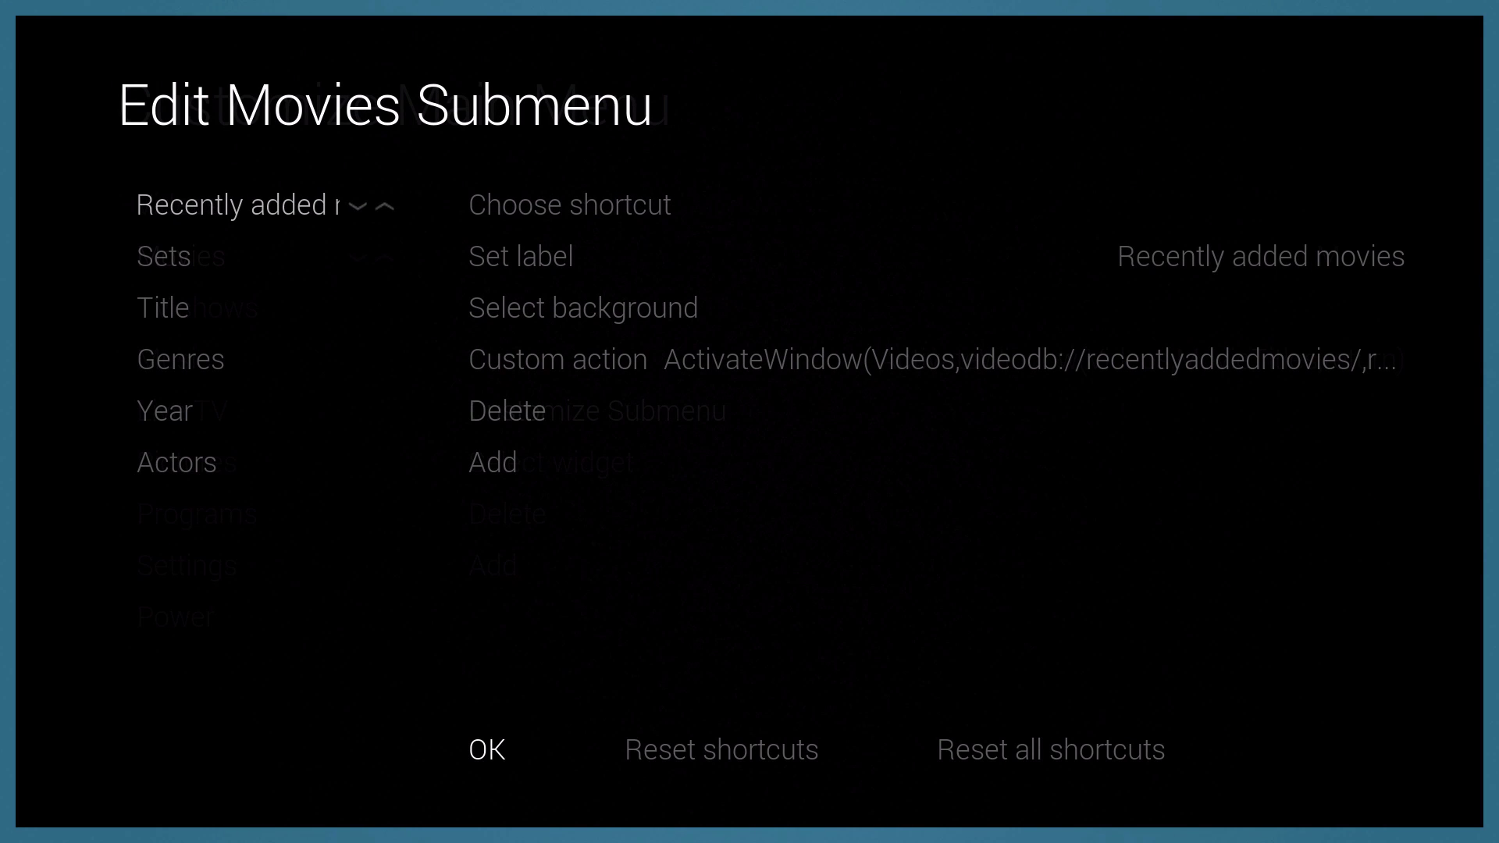
pyautogui.press('Escape')
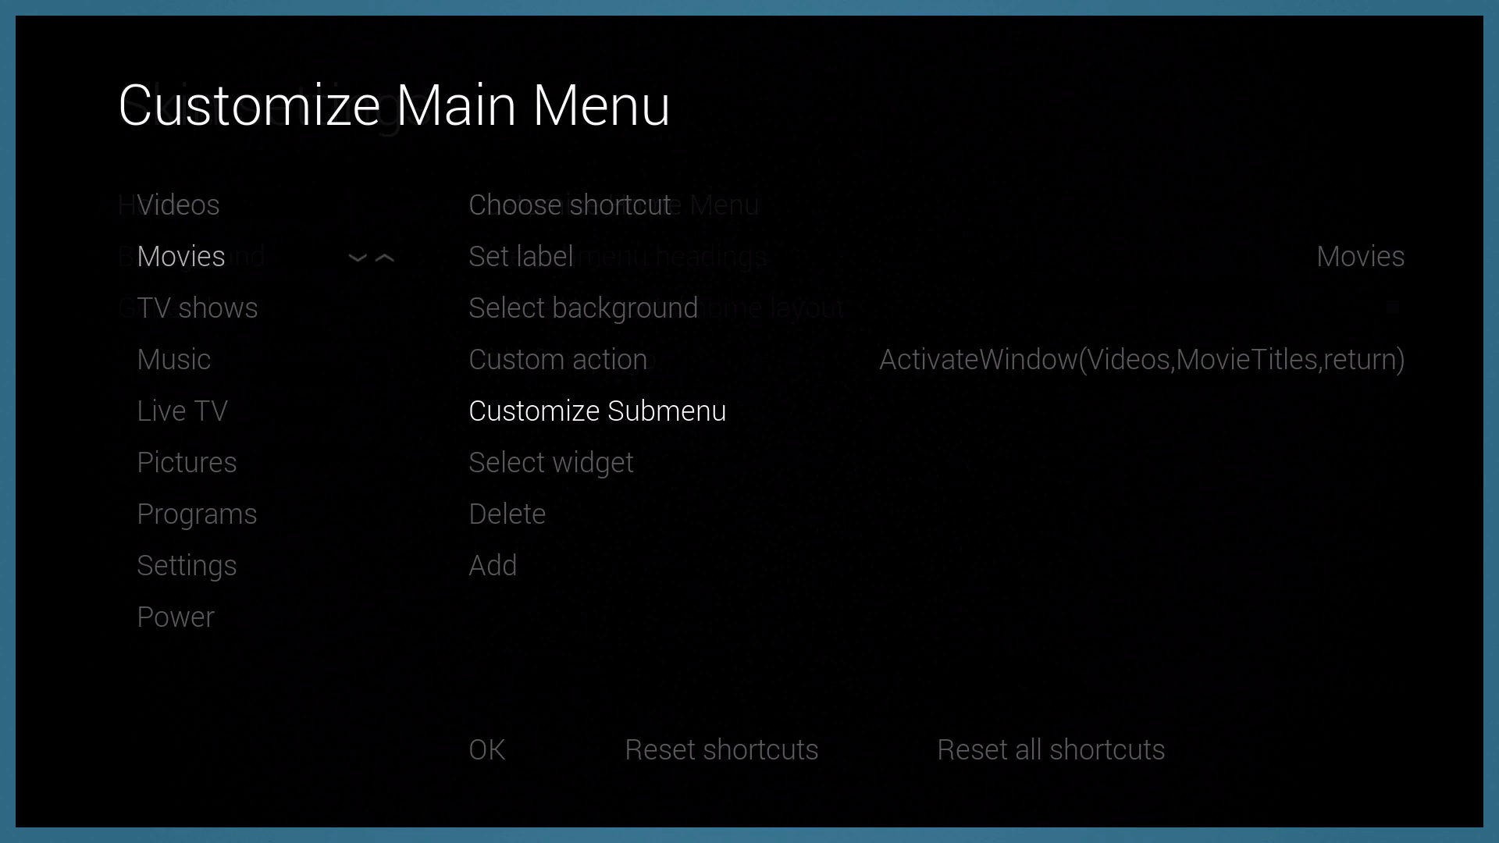
# Step: Browse the Movies entry's label and submenu options, then close the main menu editor
pyautogui.press('Up')
pyautogui.press('Up')
pyautogui.press('Up')
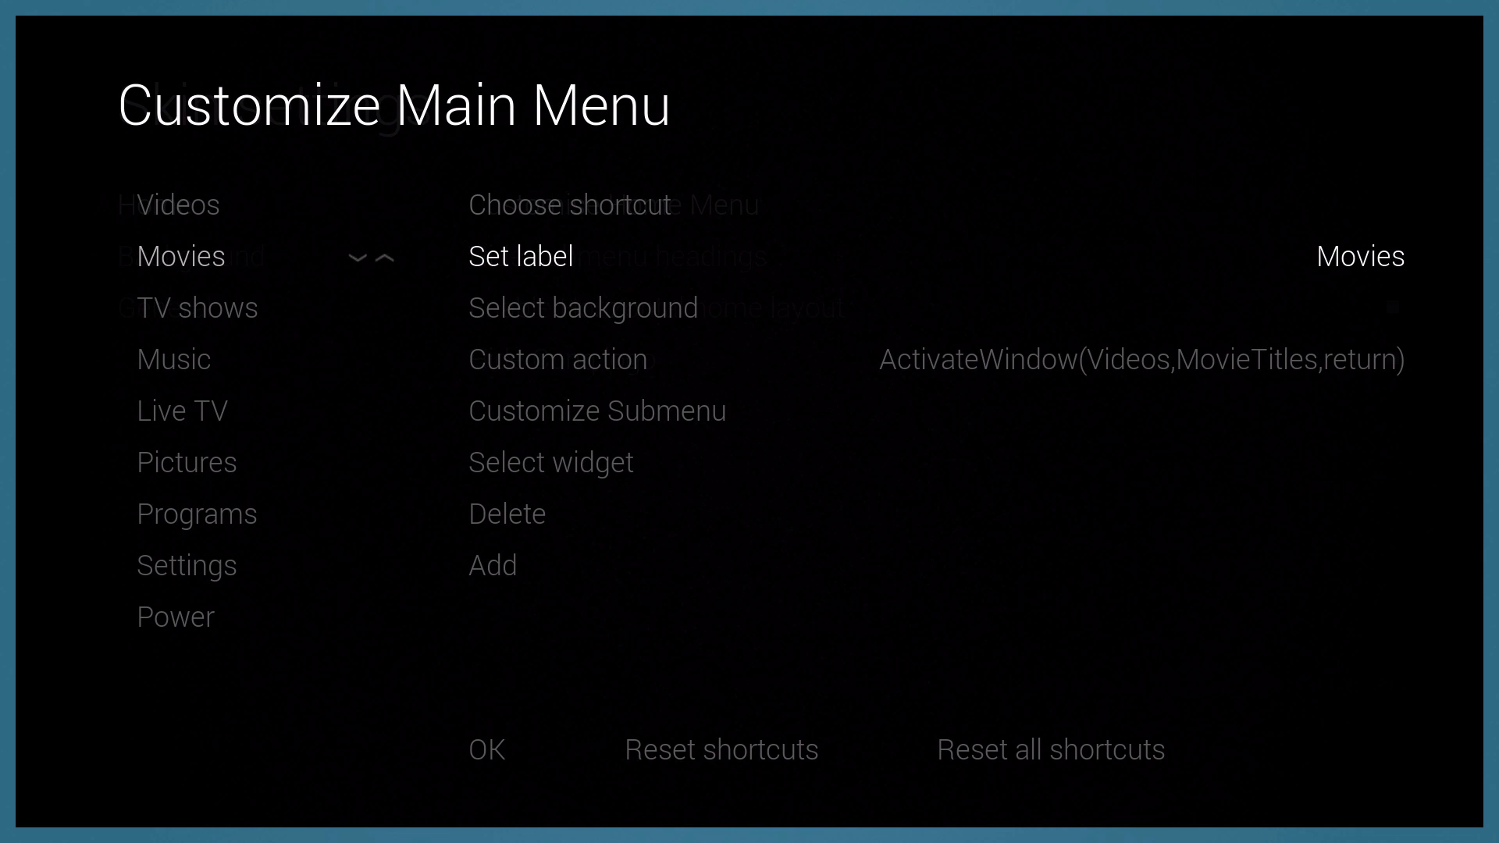
pyautogui.press('Up')
pyautogui.press('Down')
pyautogui.press('Down')
pyautogui.press('Down')
pyautogui.press('Down')
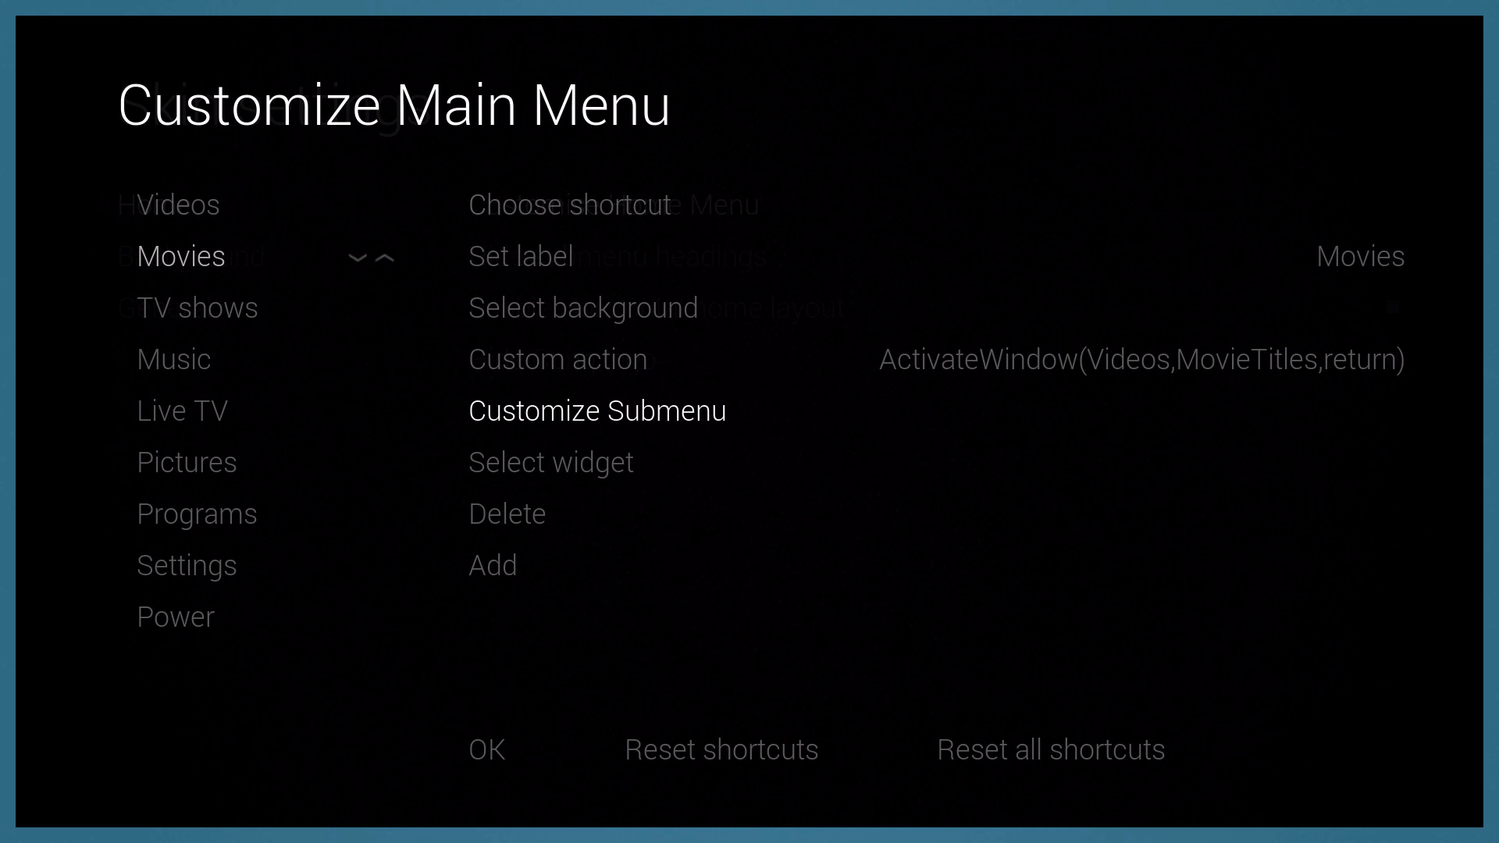
pyautogui.press('Escape')
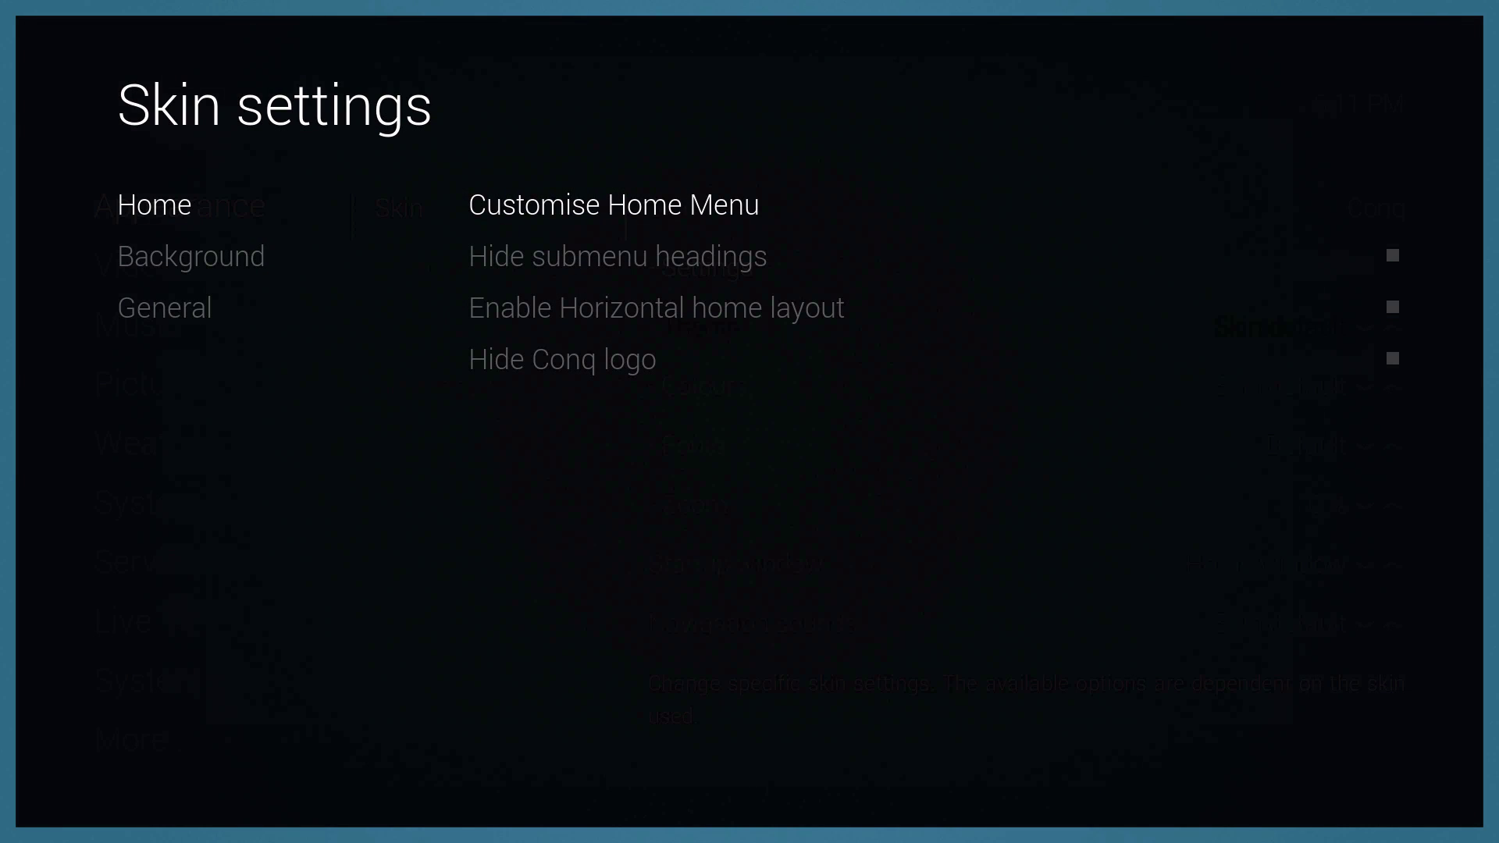
# Step: Move through the Conq Home options, submenu headings and horizontal home layout, reopening the skin settings
pyautogui.press('Down')
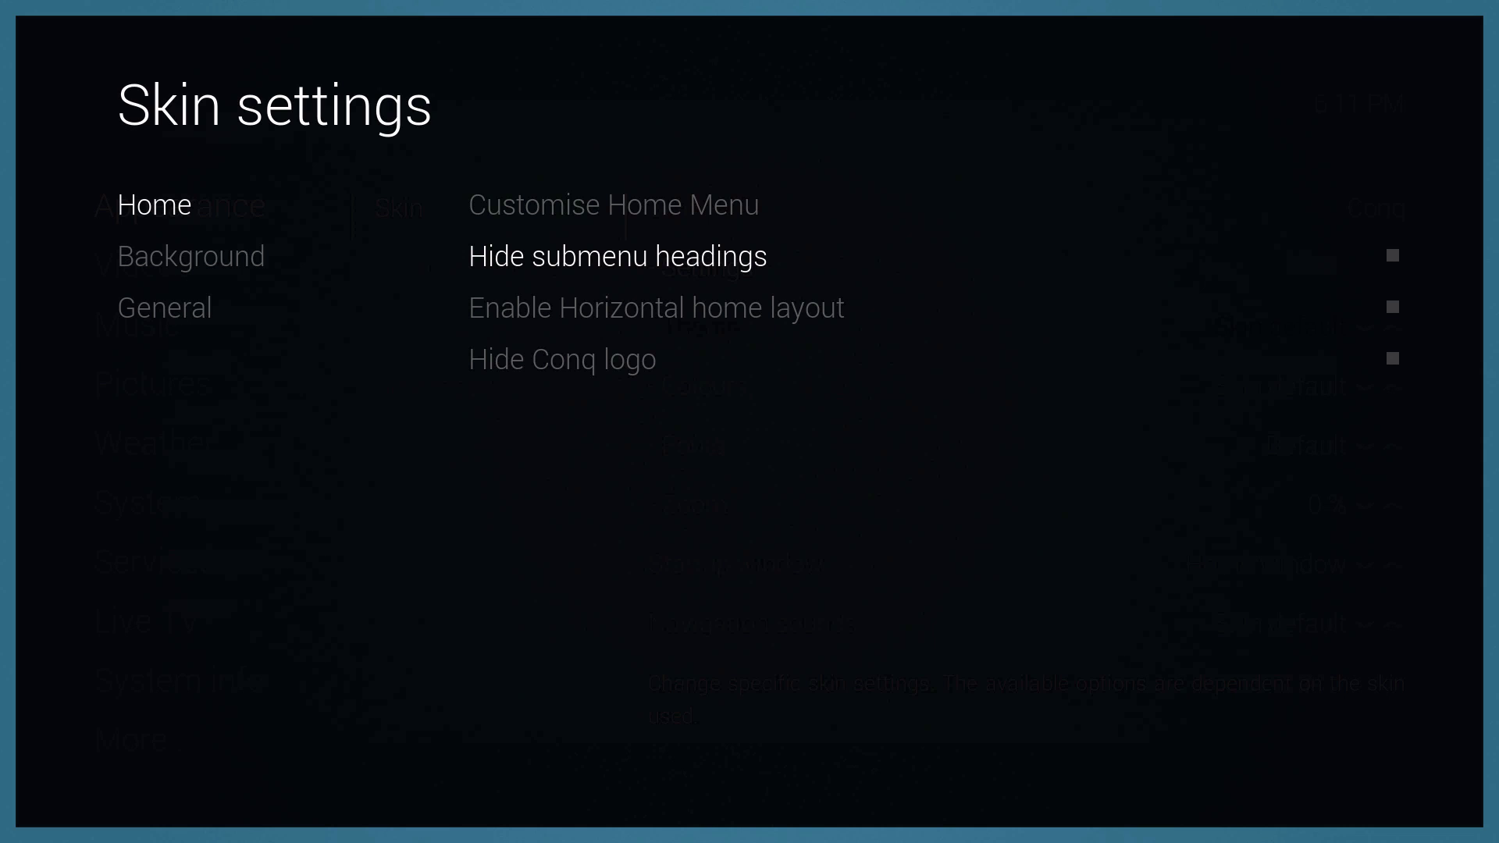
pyautogui.press('Down')
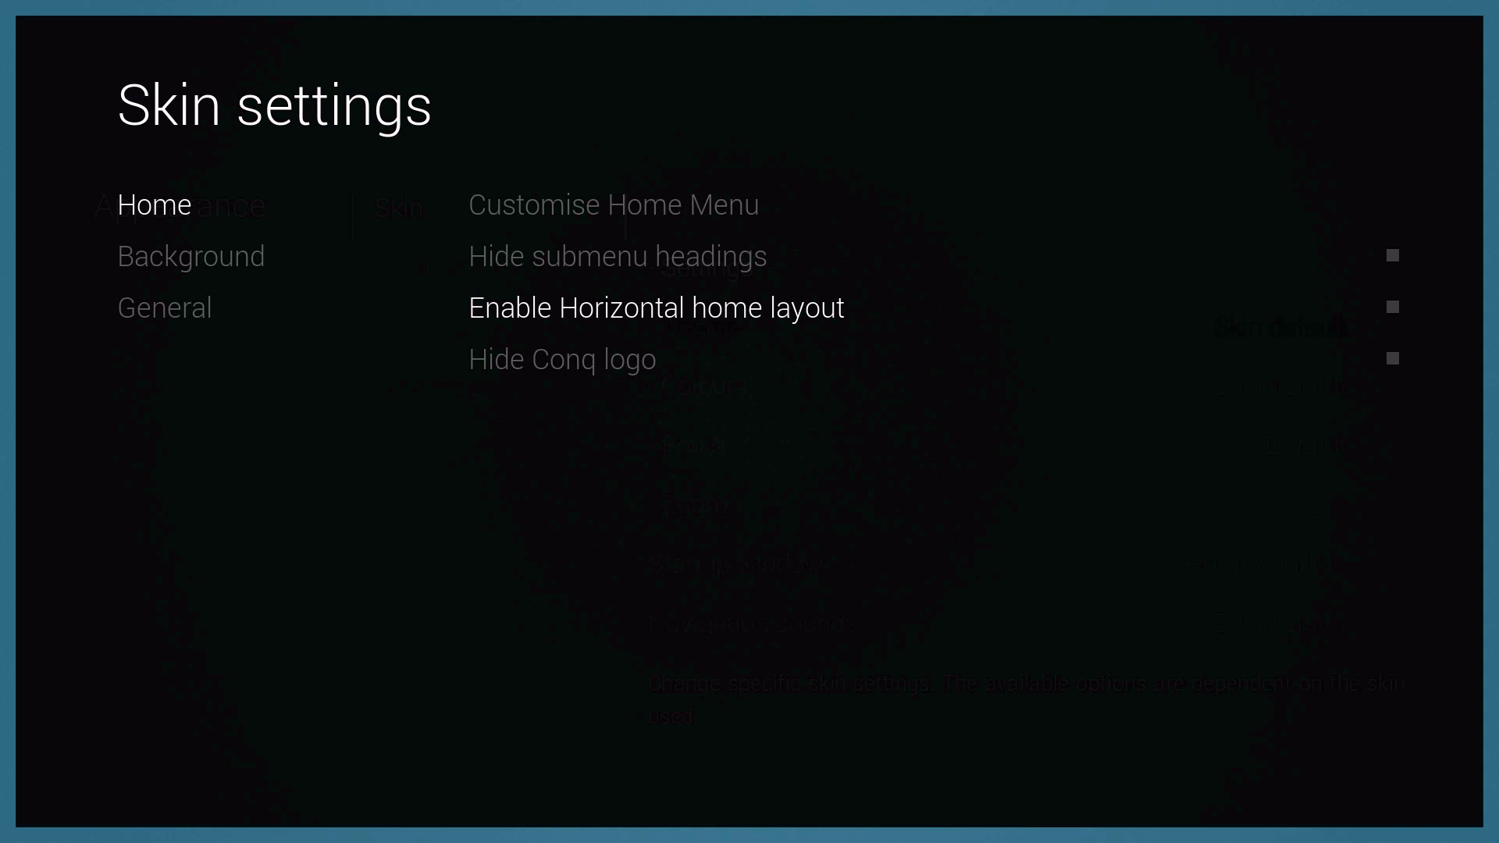
pyautogui.press('Down')
pyautogui.press('Return')
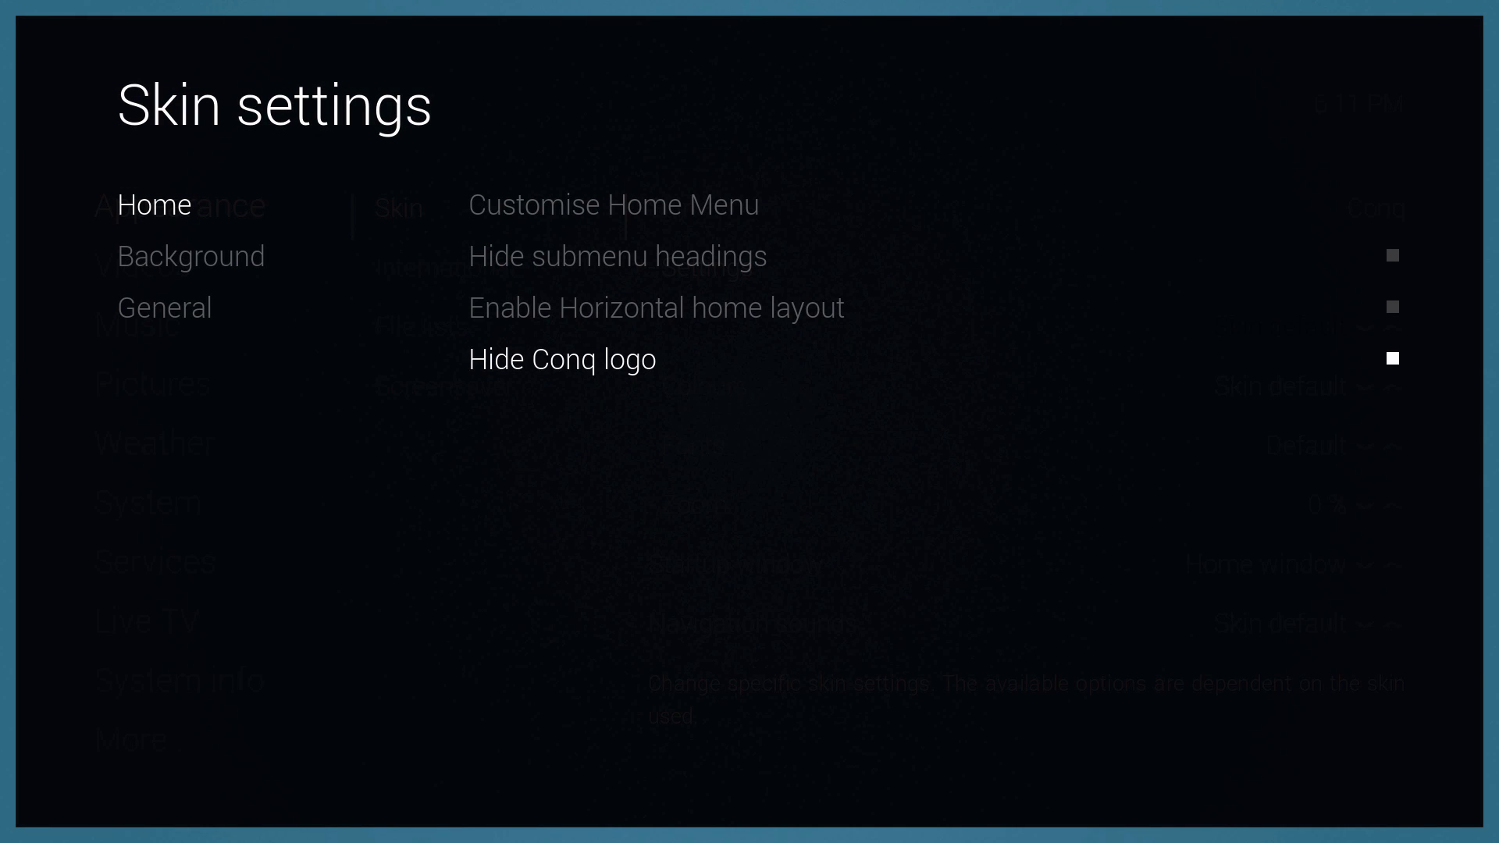
pyautogui.press('Up')
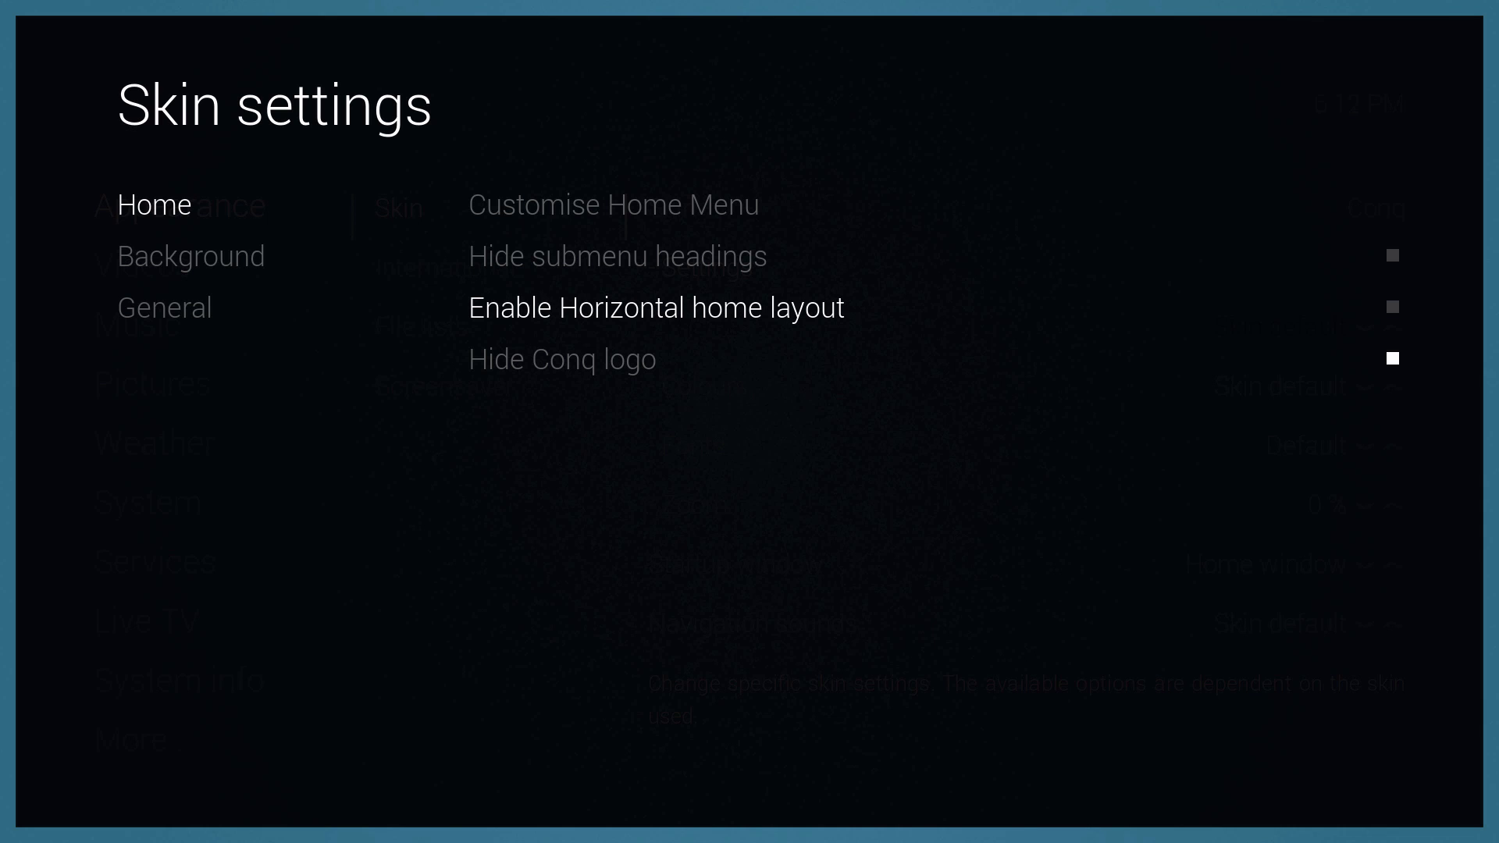
pyautogui.press('Up')
# Step: Enable the horizontal home layout and browse the resulting horizontal home menu
pyautogui.press('Down')
pyautogui.press('Return')
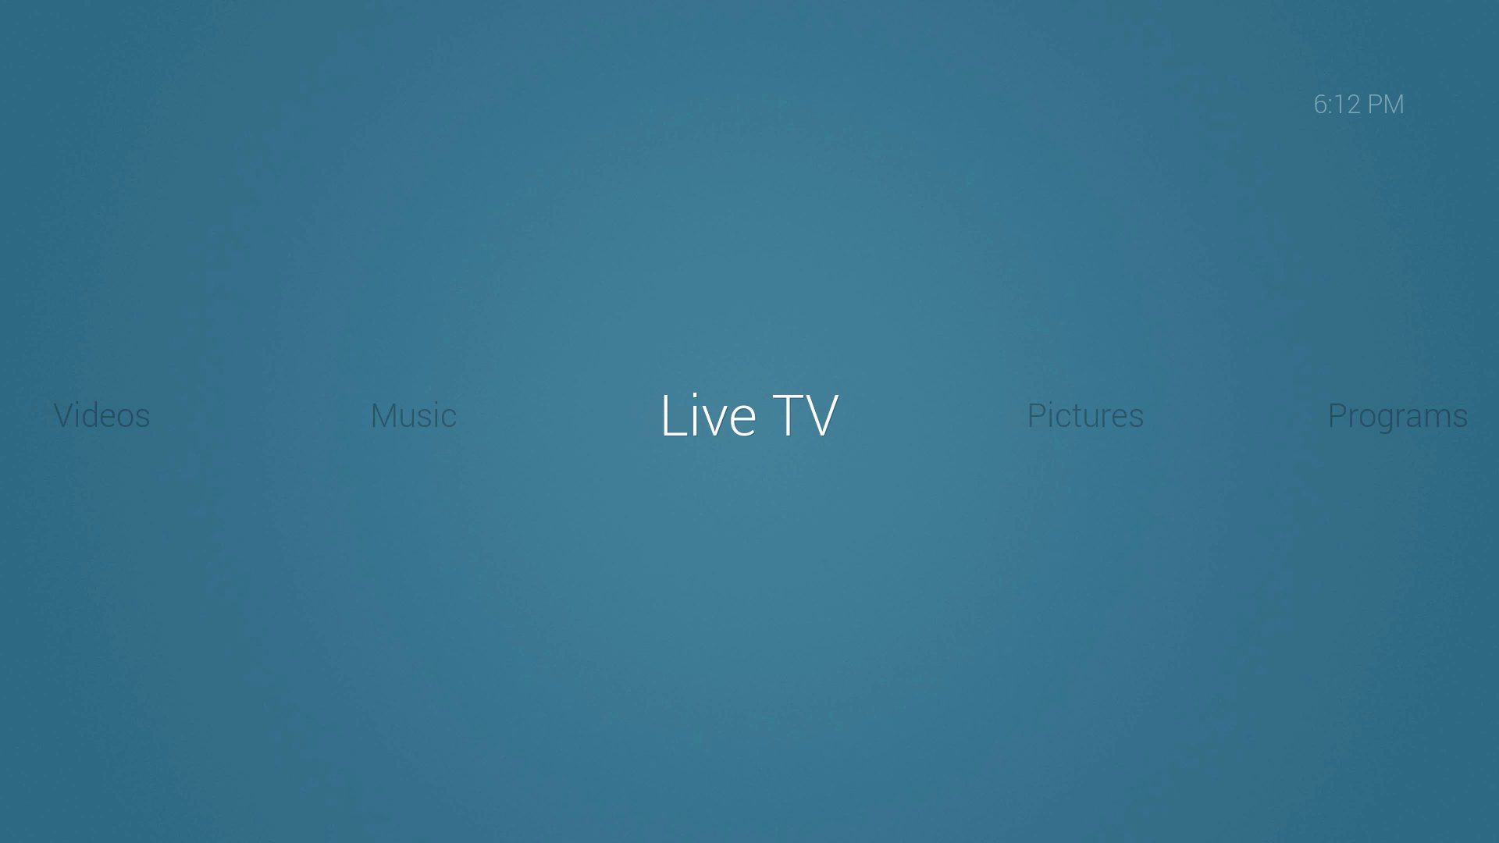
pyautogui.press('Left')
pyautogui.press('Left')
pyautogui.press('Left')
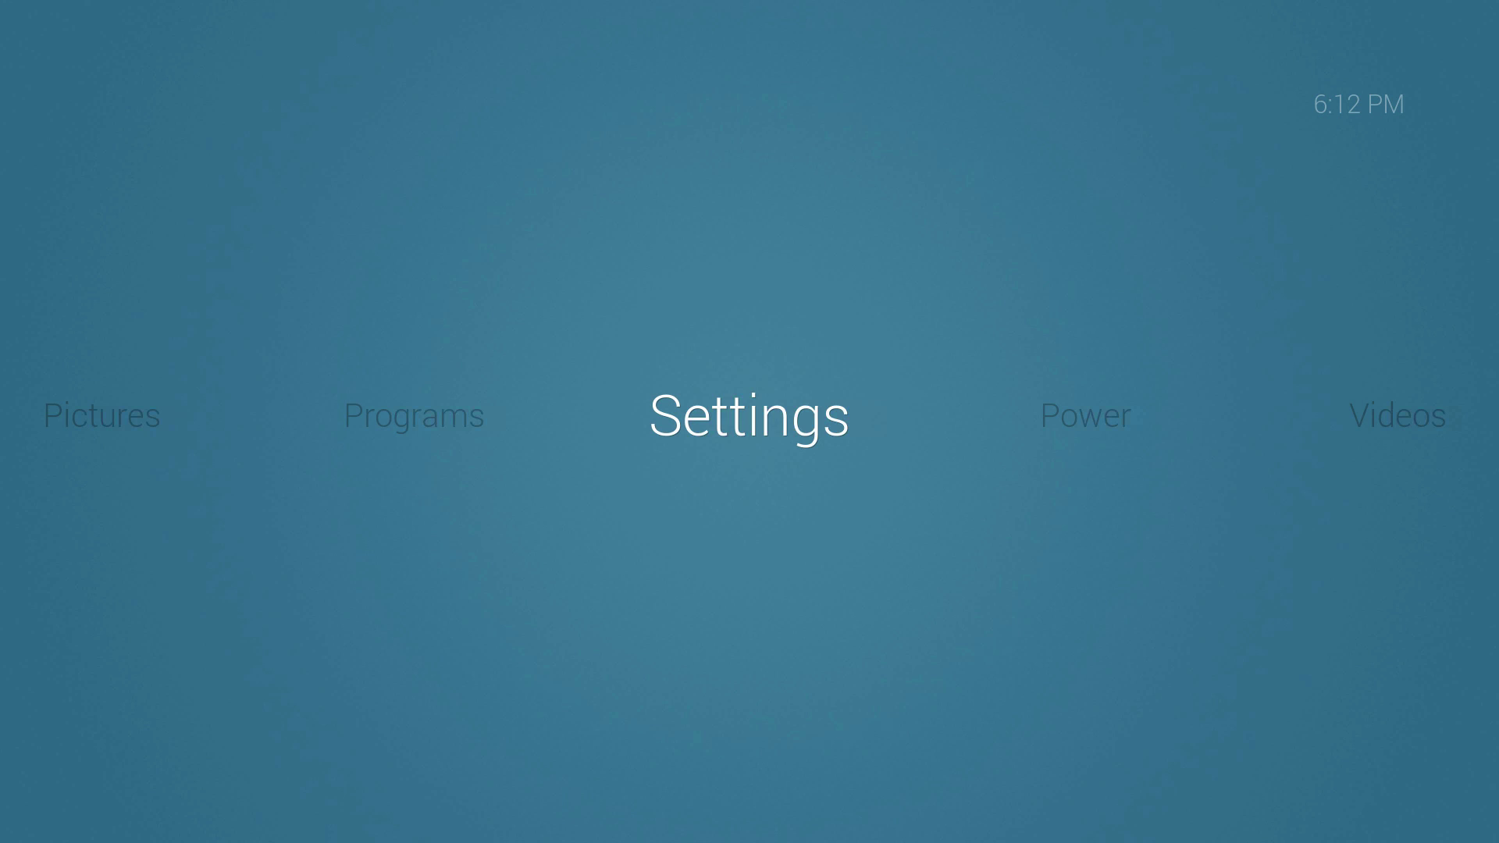
# Step: Go back through Settings > Appearance > Skin to reopen the Conq skin settings
pyautogui.press('Return')
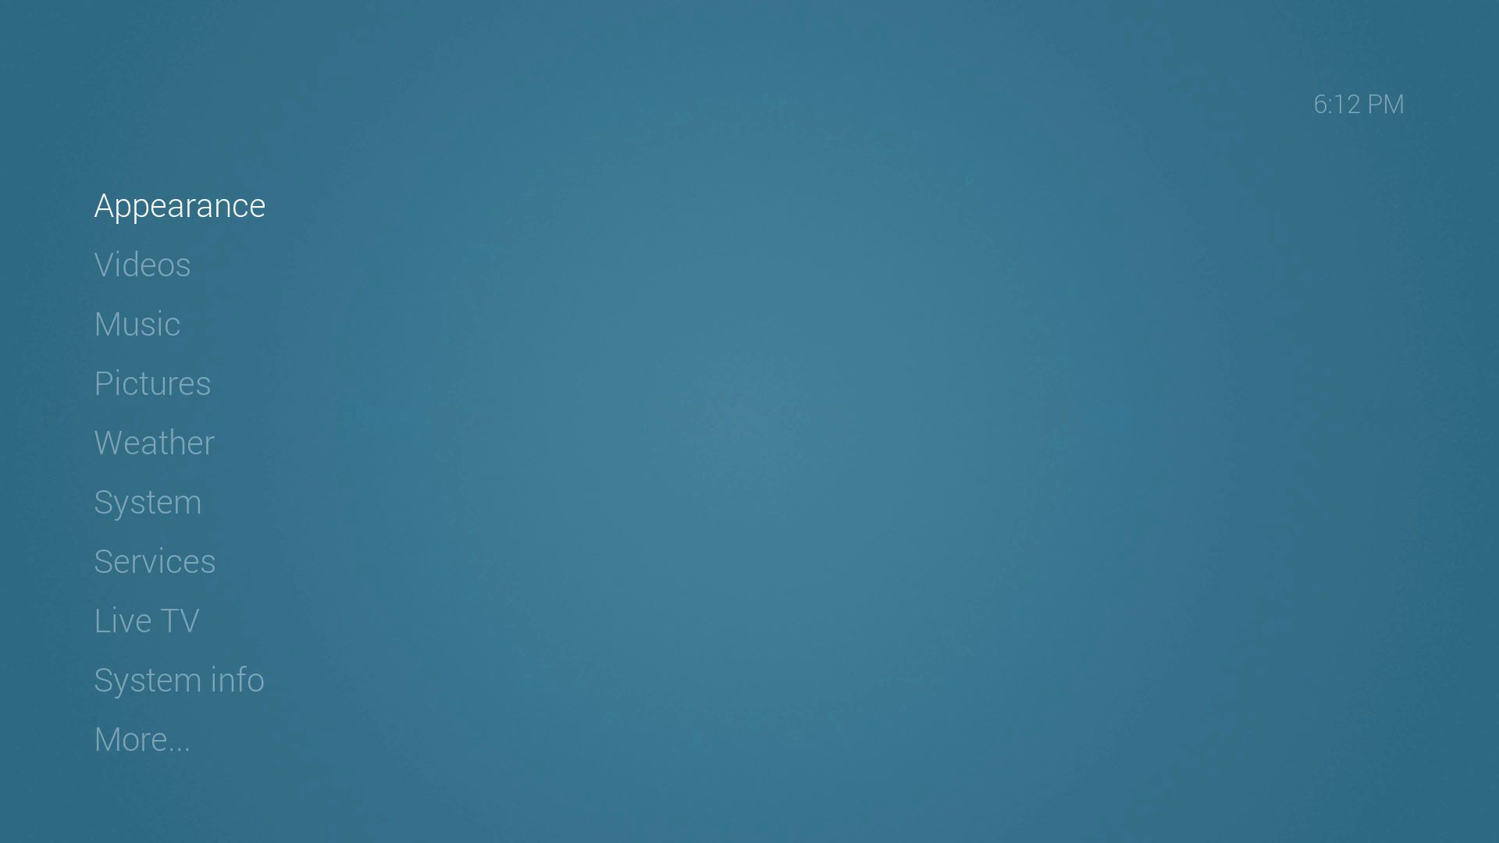
pyautogui.press('Down')
pyautogui.press('Up')
pyautogui.press('Right')
pyautogui.press('Right')
pyautogui.press('Down')
pyautogui.press('Return')
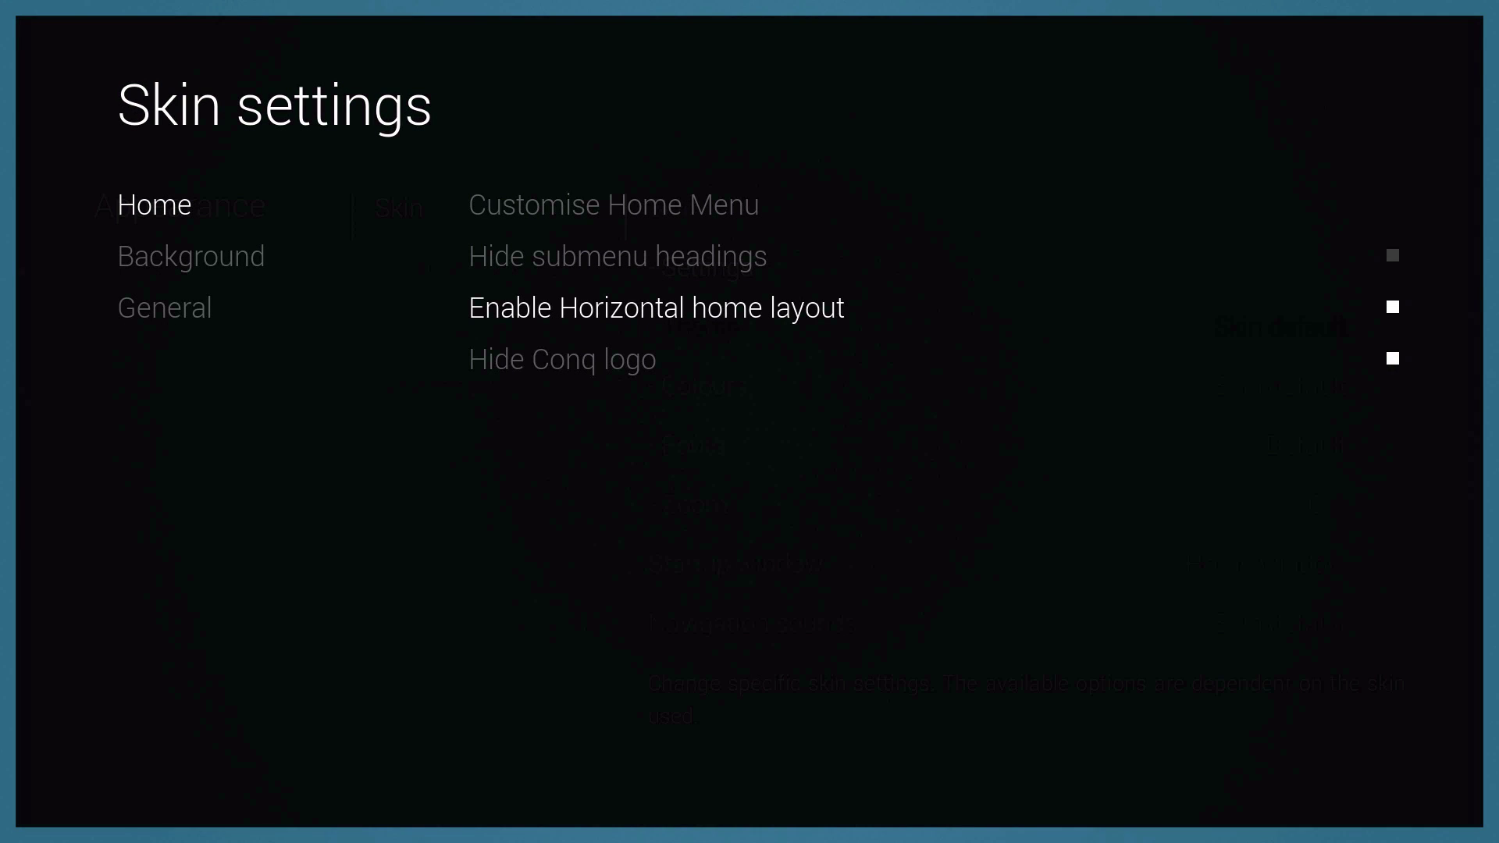
# Step: Turn off the horizontal home layout and move into the Background options
pyautogui.press('Return')
pyautogui.press('Left')
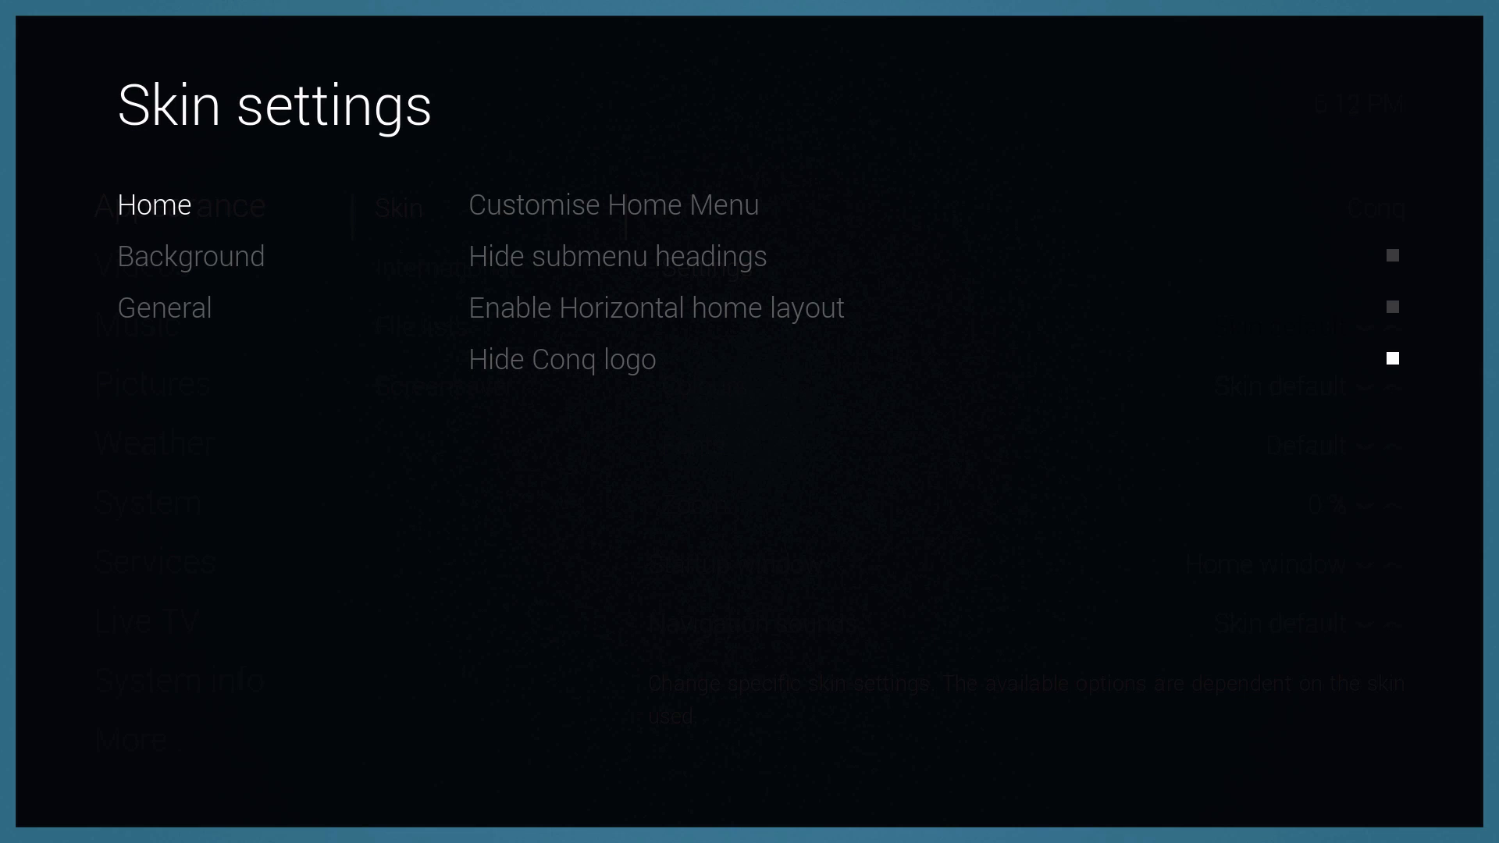
pyautogui.press('Down')
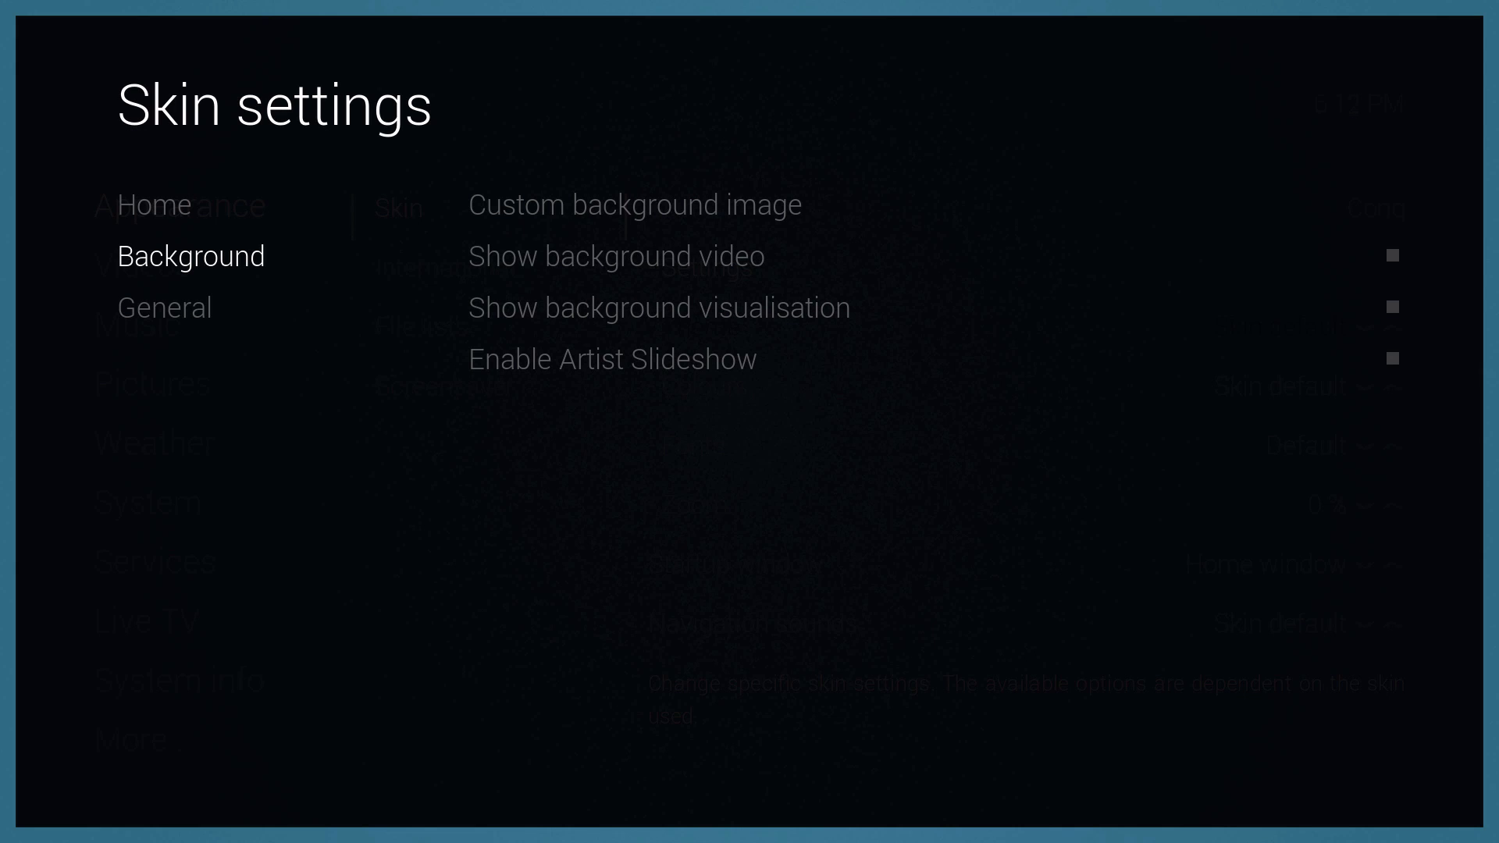
pyautogui.press('Right')
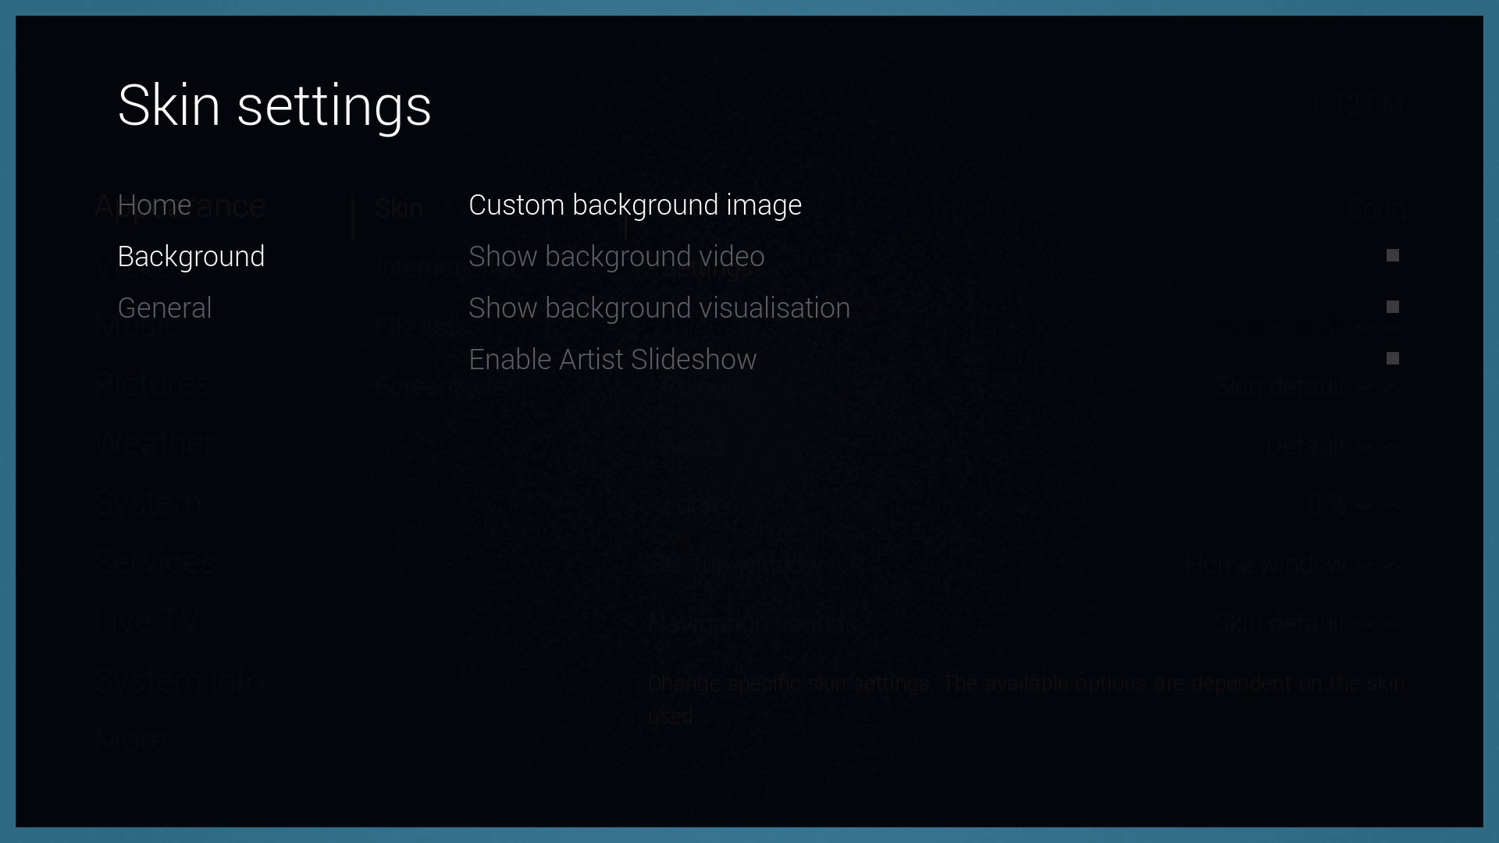
# Step: Open the custom background image list and preview the colour images from Aquamarine.jpg to Violet.jpg
pyautogui.press('Return')
pyautogui.press('Left')
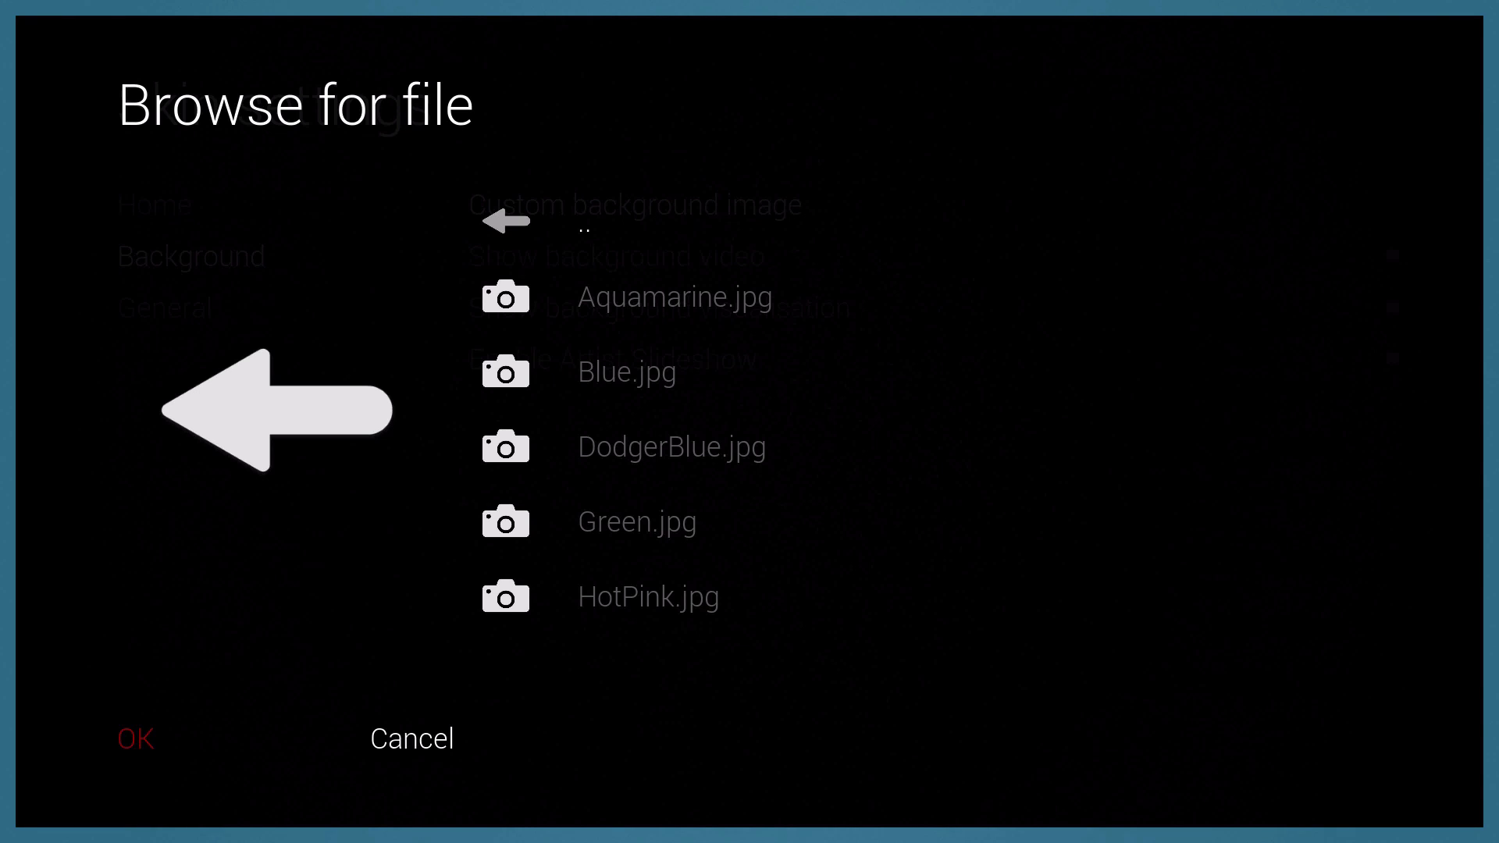
pyautogui.press('Right')
pyautogui.press('Left')
pyautogui.press('Right')
pyautogui.press('Down')
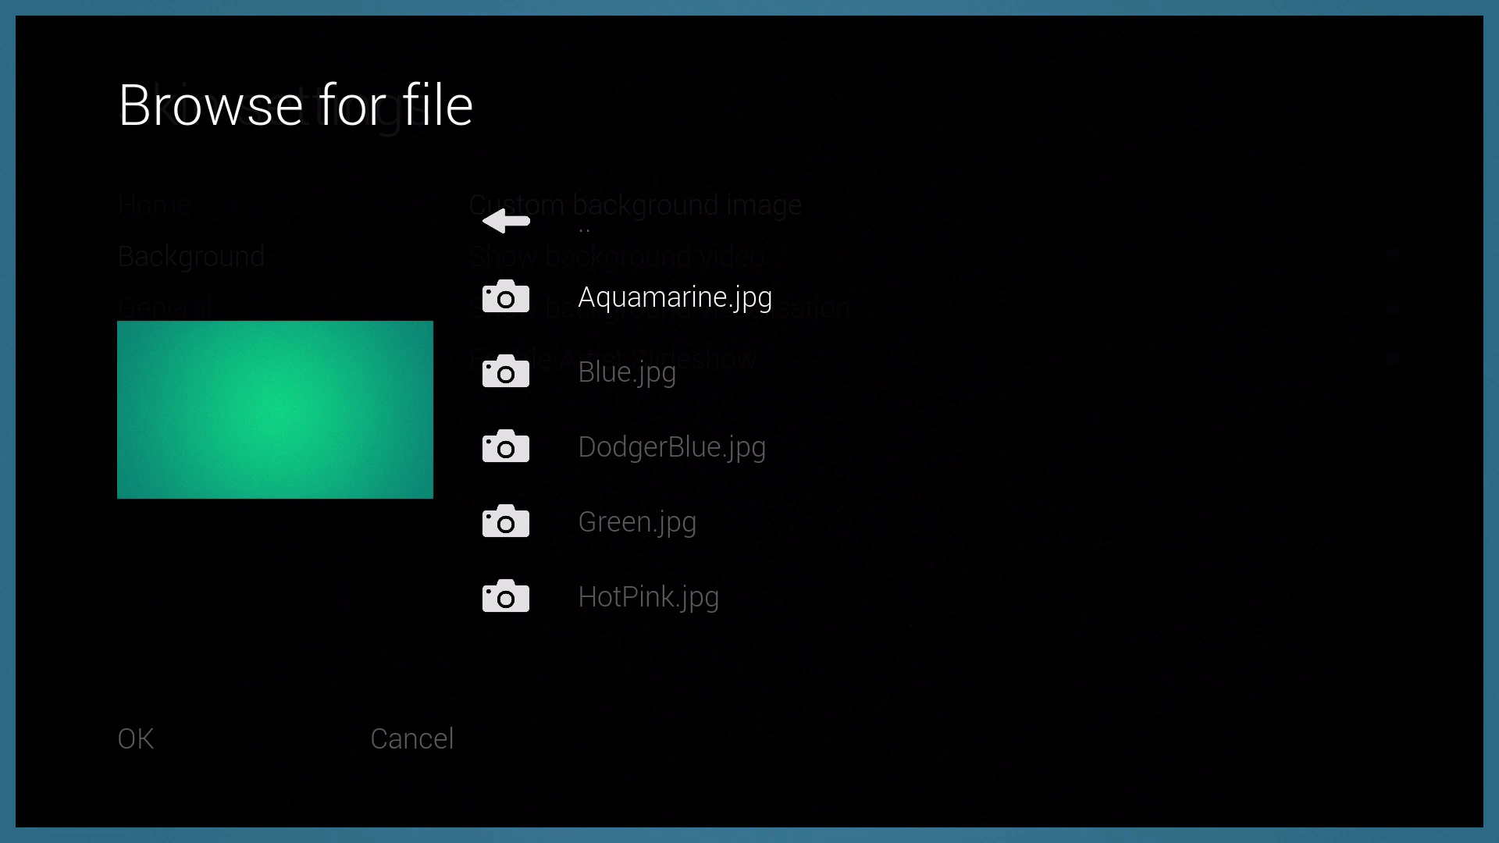
pyautogui.press('Down')
pyautogui.press('Down')
pyautogui.press('Down')
# Step: Preview SkyBlue.jpg, Green.jpg and DodgerBlue.jpg, then set Aquamarine.jpg as the background
pyautogui.press('Down')
pyautogui.press('Down')
pyautogui.press('Down')
pyautogui.press('Down')
pyautogui.press('Down')
pyautogui.press('Down')
pyautogui.press('Down')
pyautogui.press('Down')
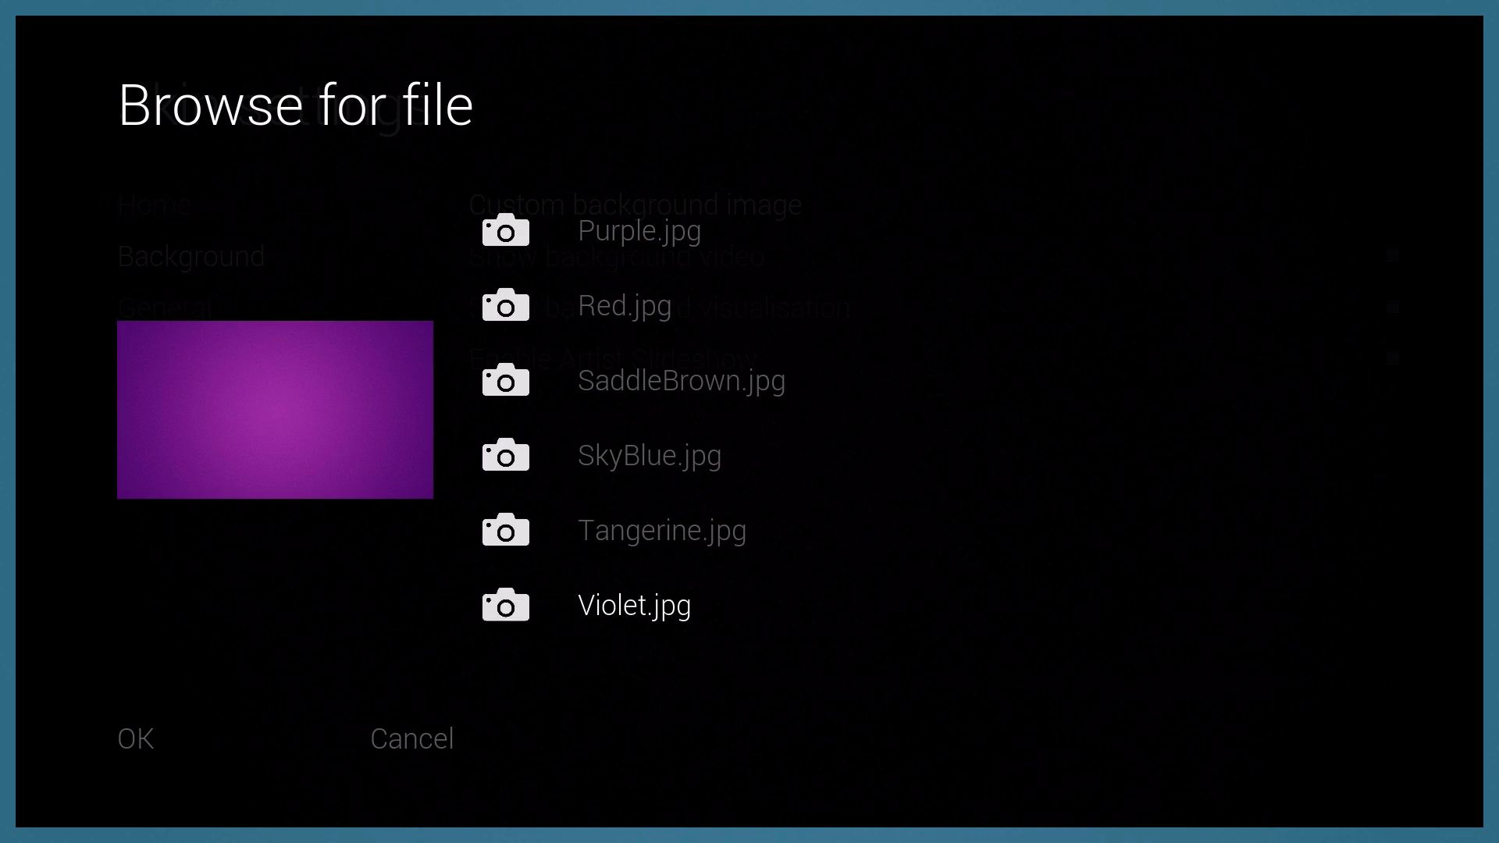
pyautogui.press('Left')
pyautogui.press('Right')
pyautogui.press('Up')
pyautogui.press('Up')
pyautogui.press('Up')
pyautogui.press('Down')
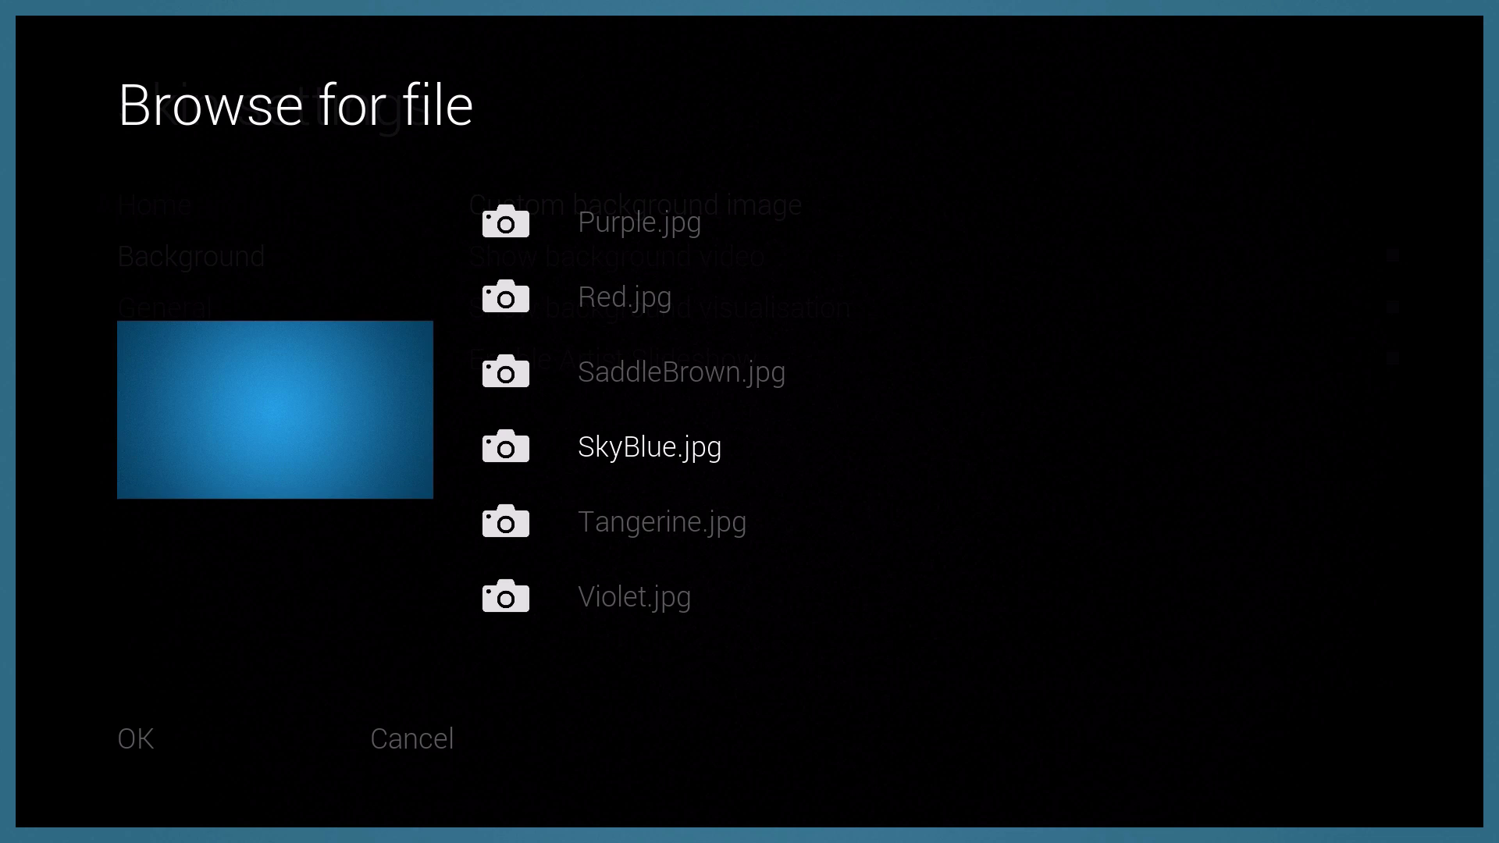
pyautogui.press('Up')
pyautogui.press('Up')
pyautogui.press('Up')
pyautogui.press('Up')
pyautogui.press('Up')
pyautogui.press('Up')
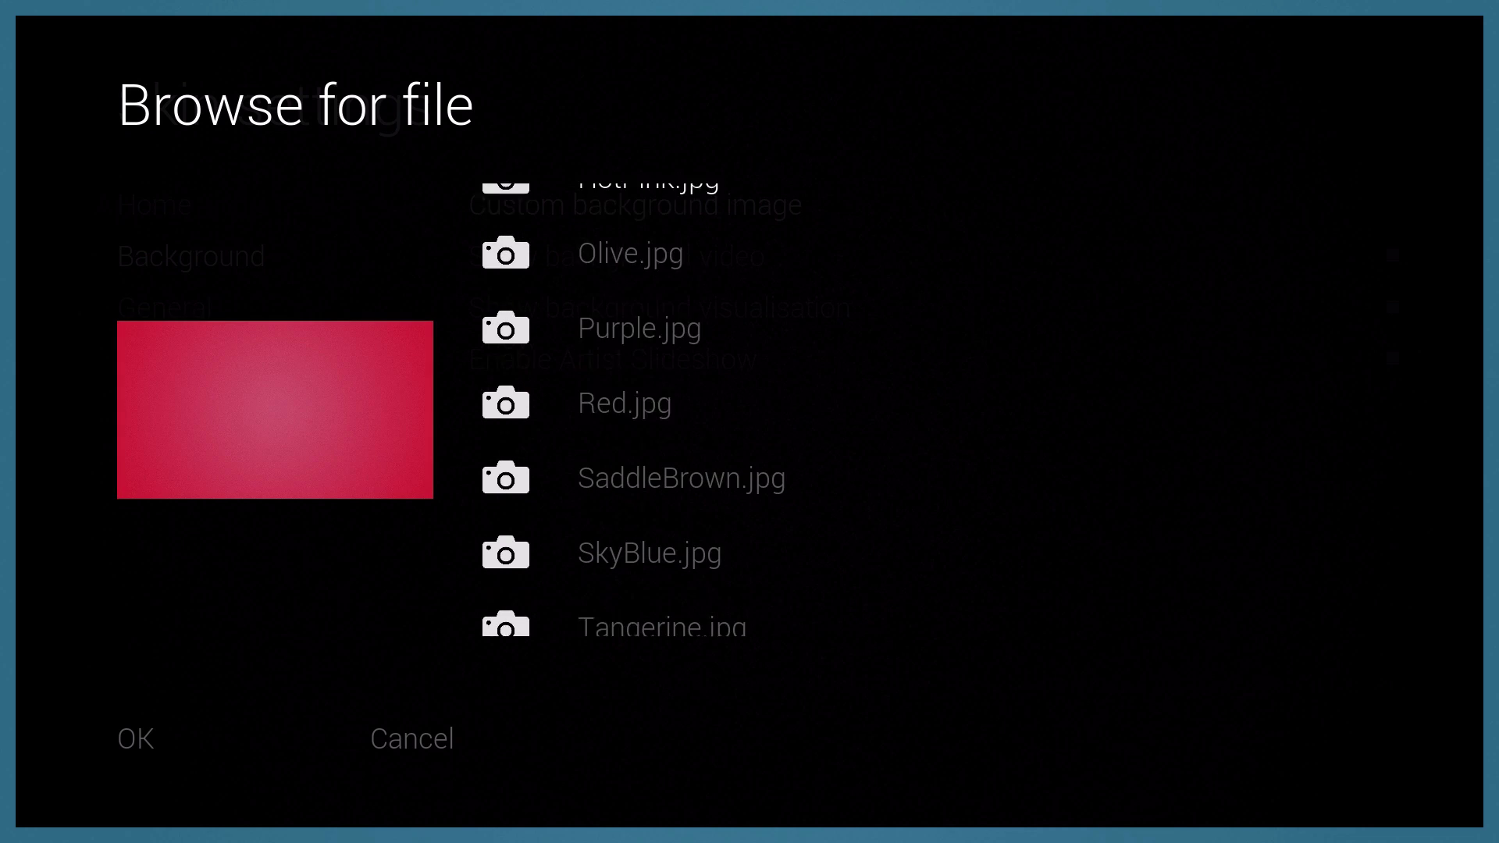
pyautogui.press('Up')
pyautogui.press('Up')
pyautogui.press('Up')
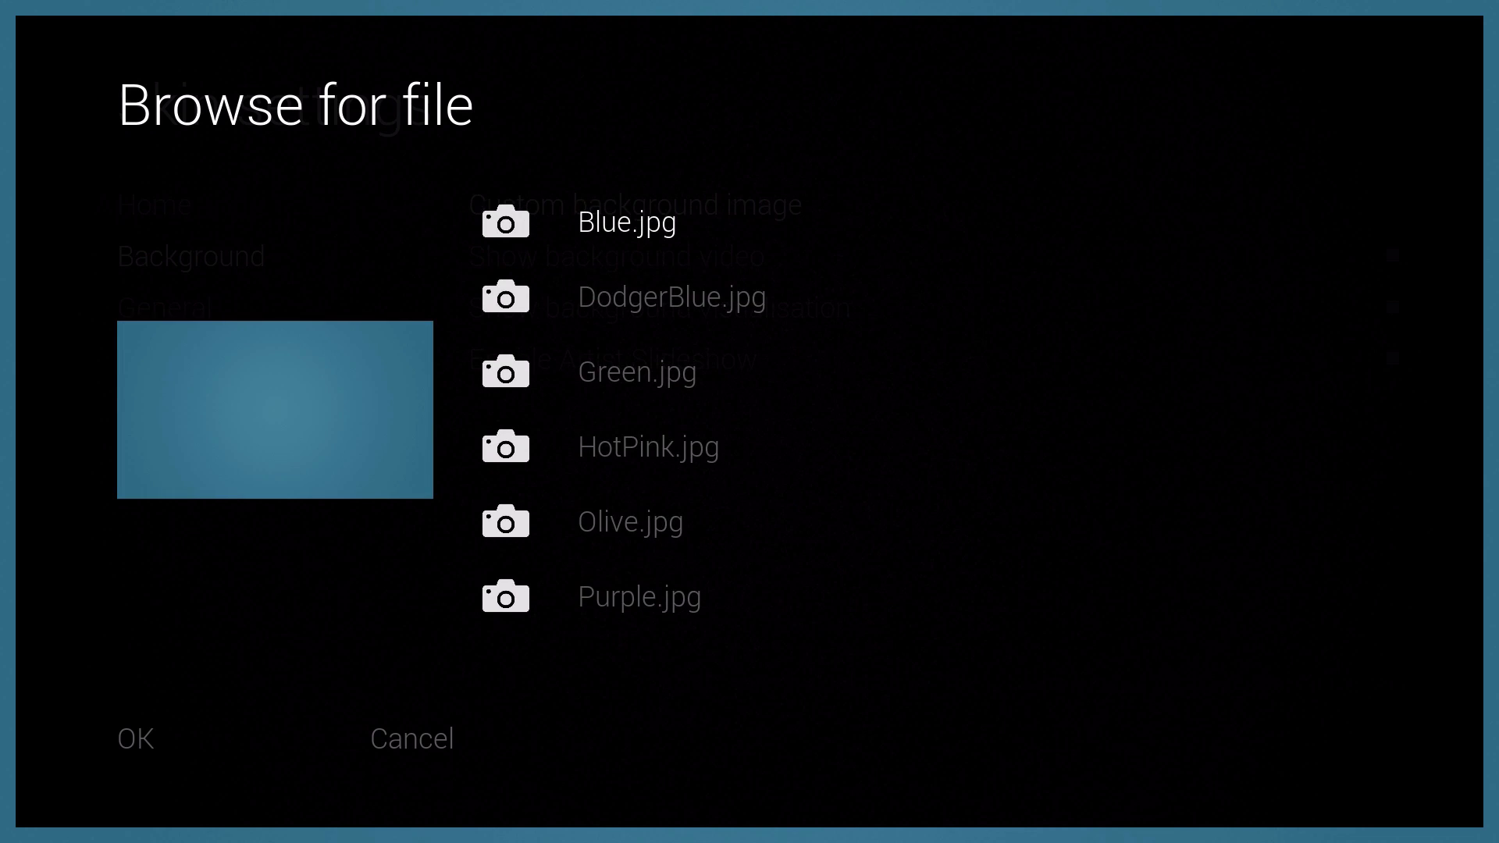
pyautogui.press('Down')
pyautogui.press('Down')
pyautogui.press('Down')
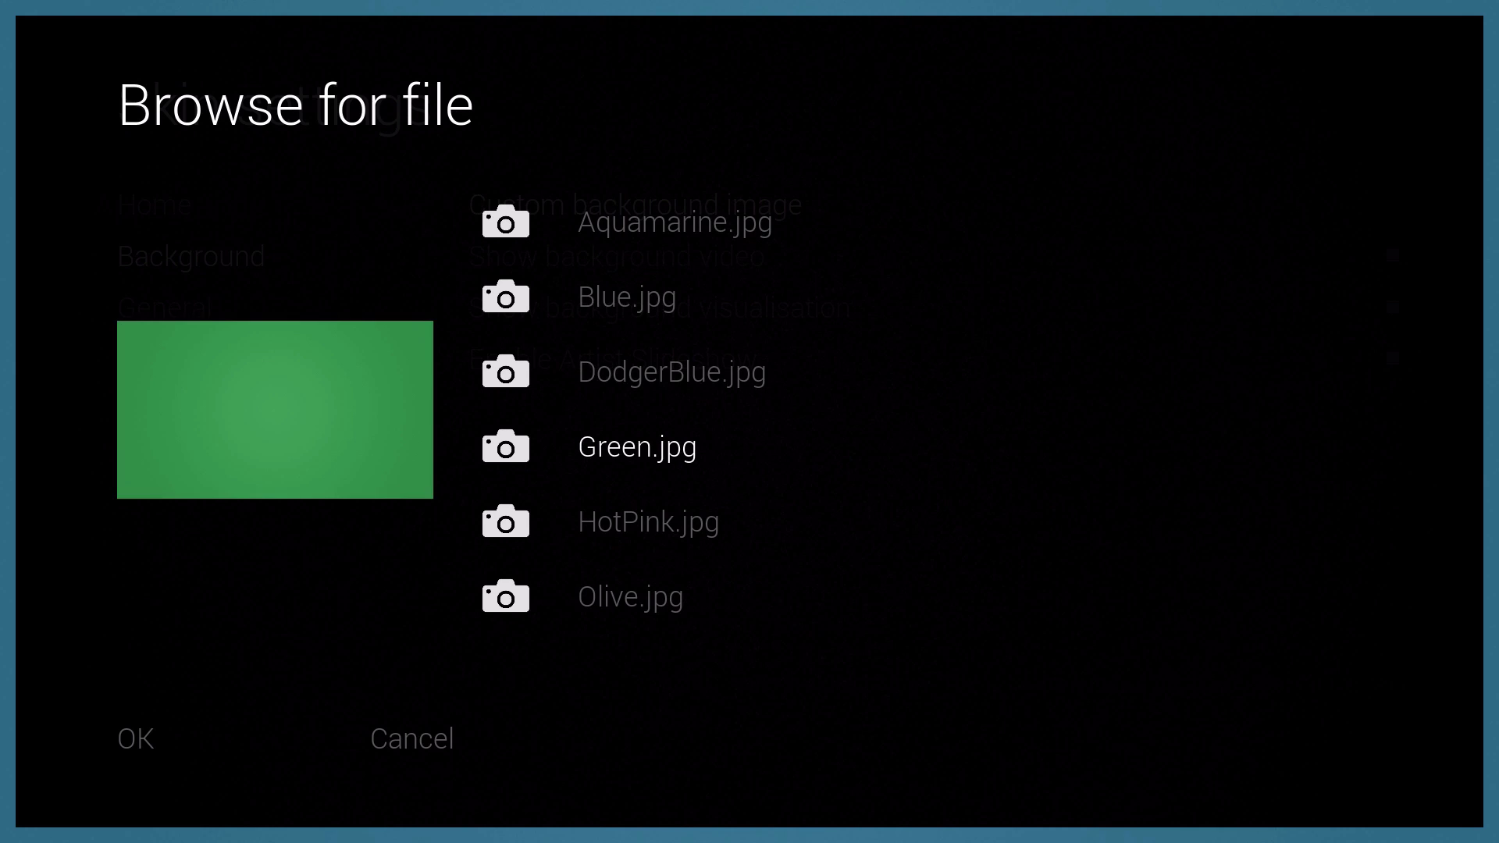
pyautogui.press('Up')
pyautogui.press('Up')
pyautogui.press('Up')
pyautogui.press('Up')
pyautogui.press('Down')
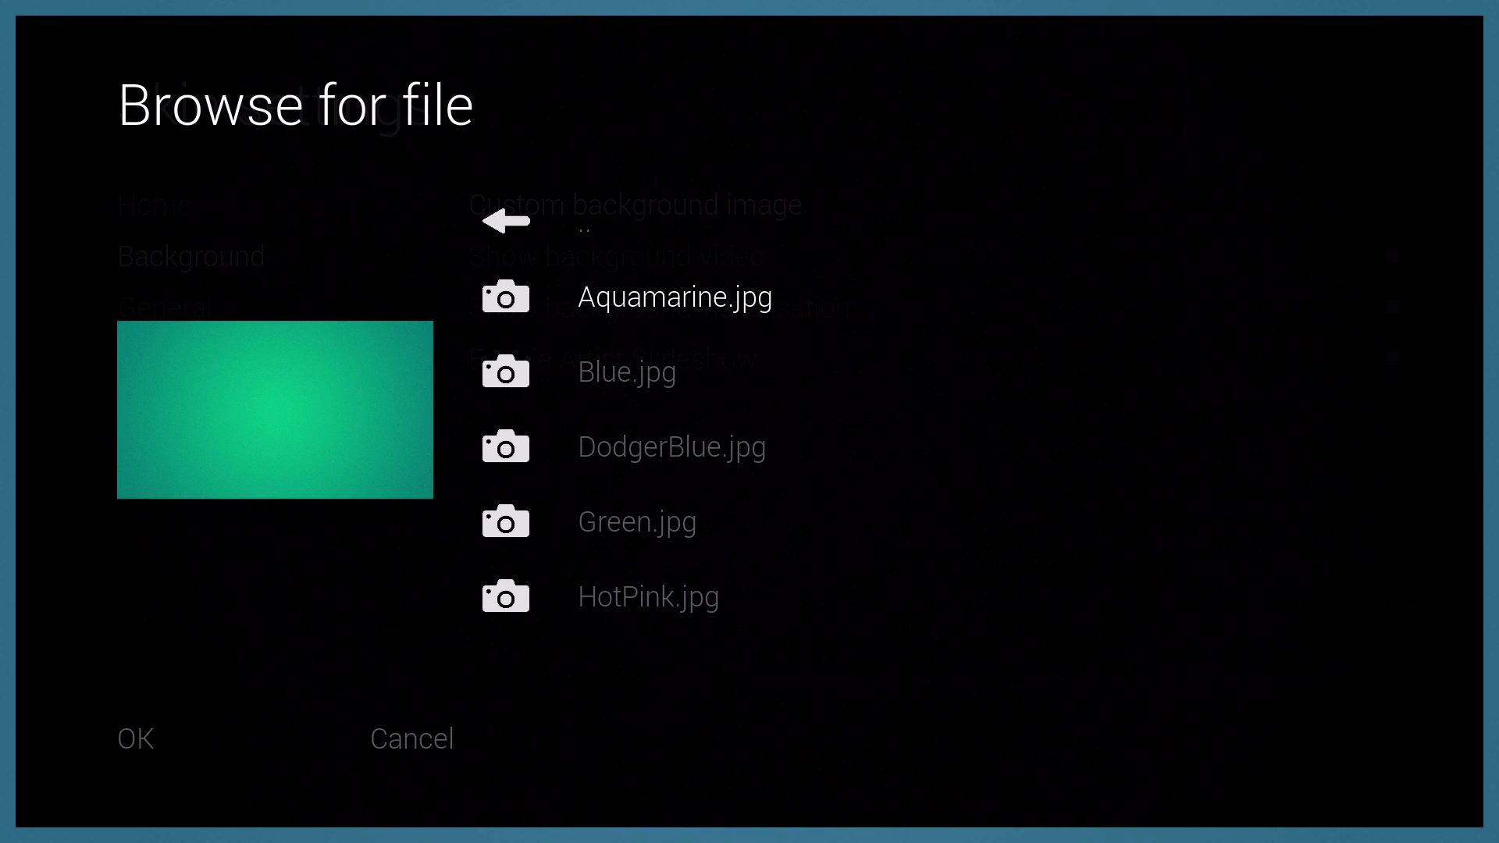
pyautogui.press('Return')
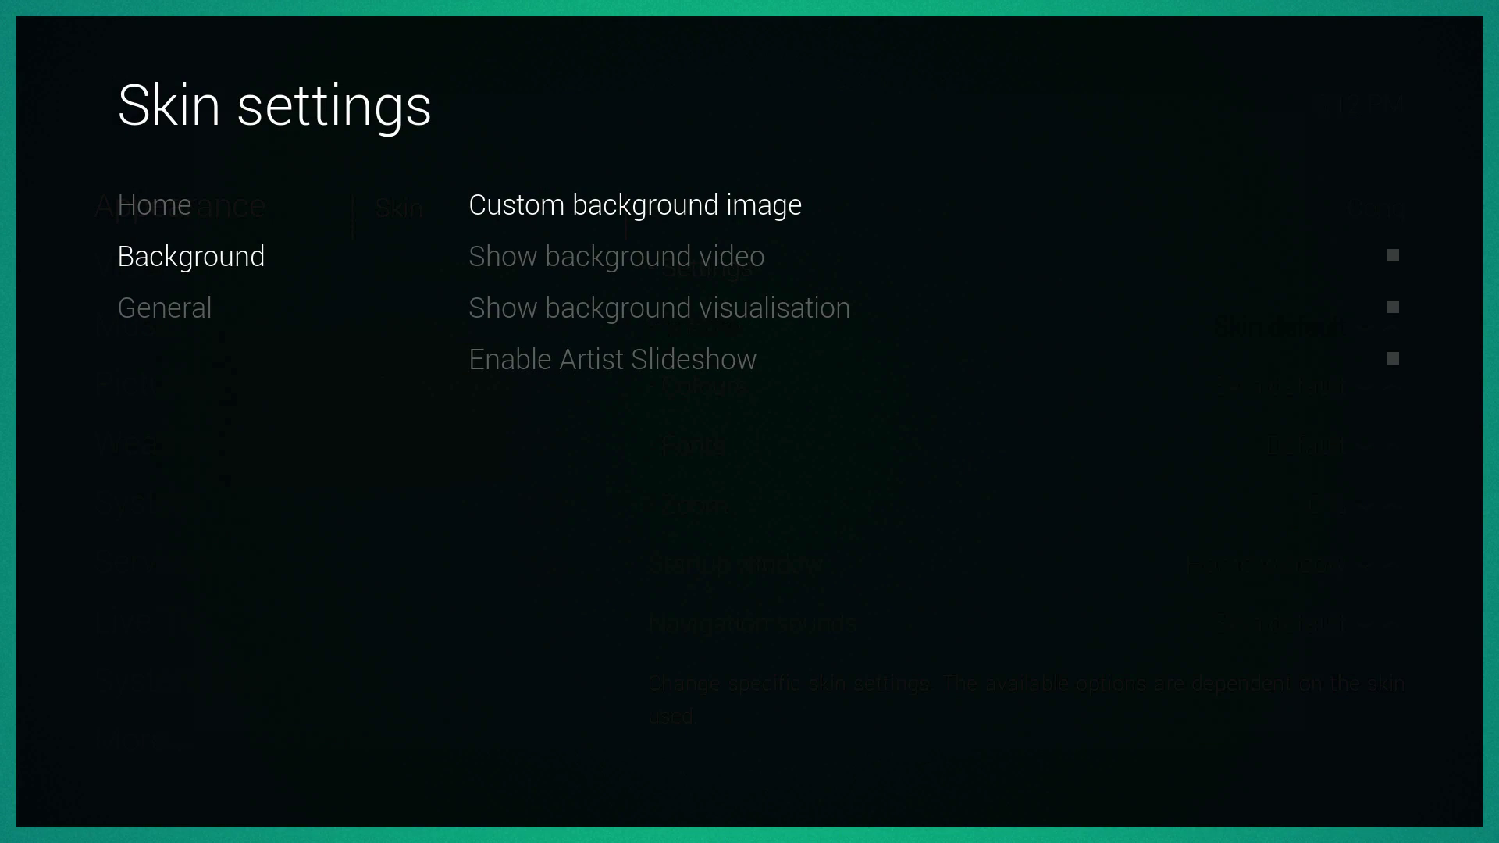
# Step: Move past the background video and visualisation options over to the General options
pyautogui.press('Down')
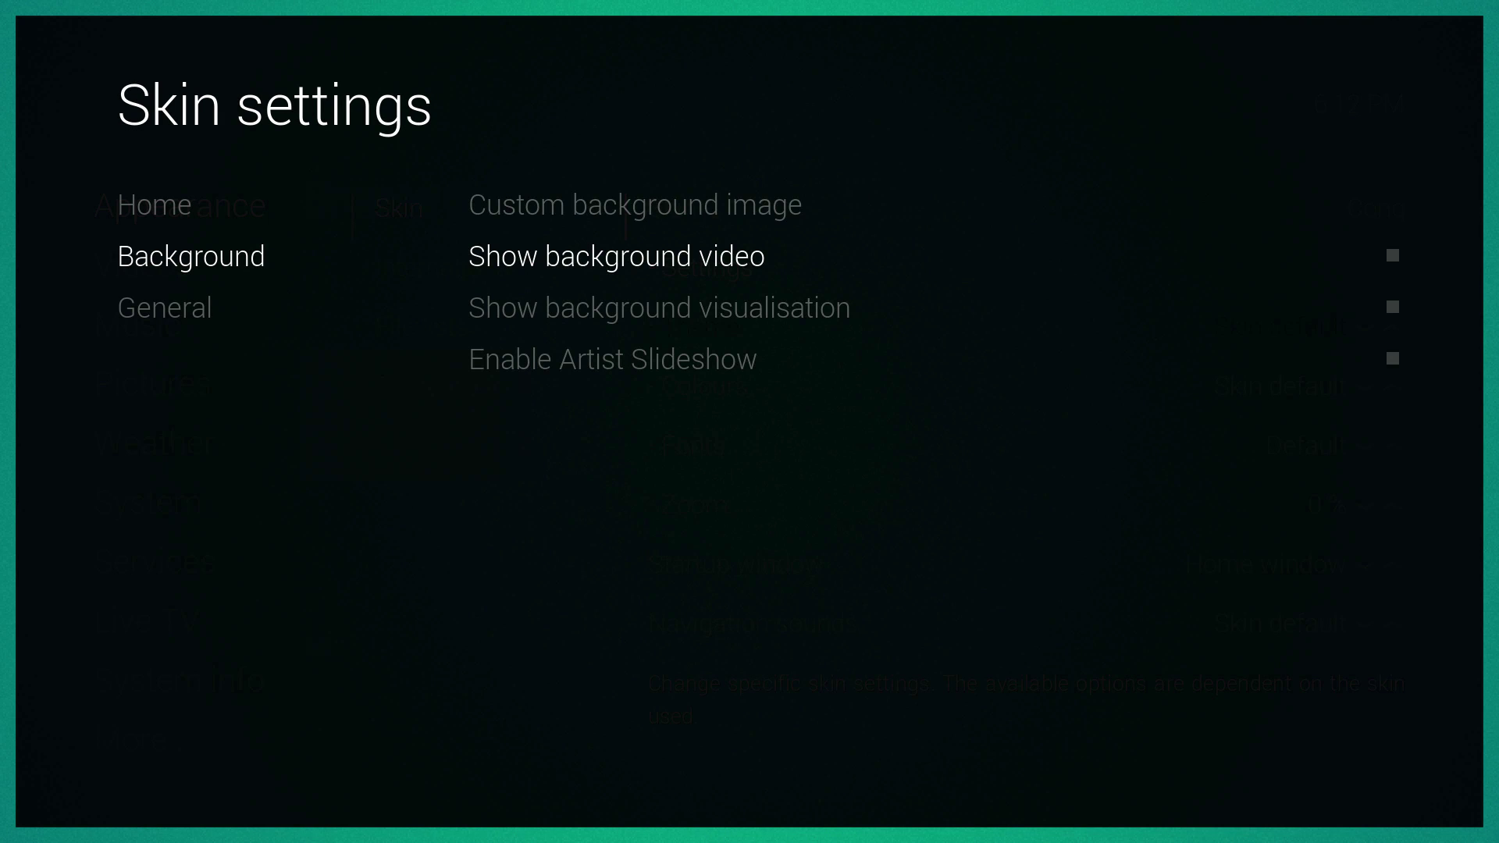
pyautogui.press('Left')
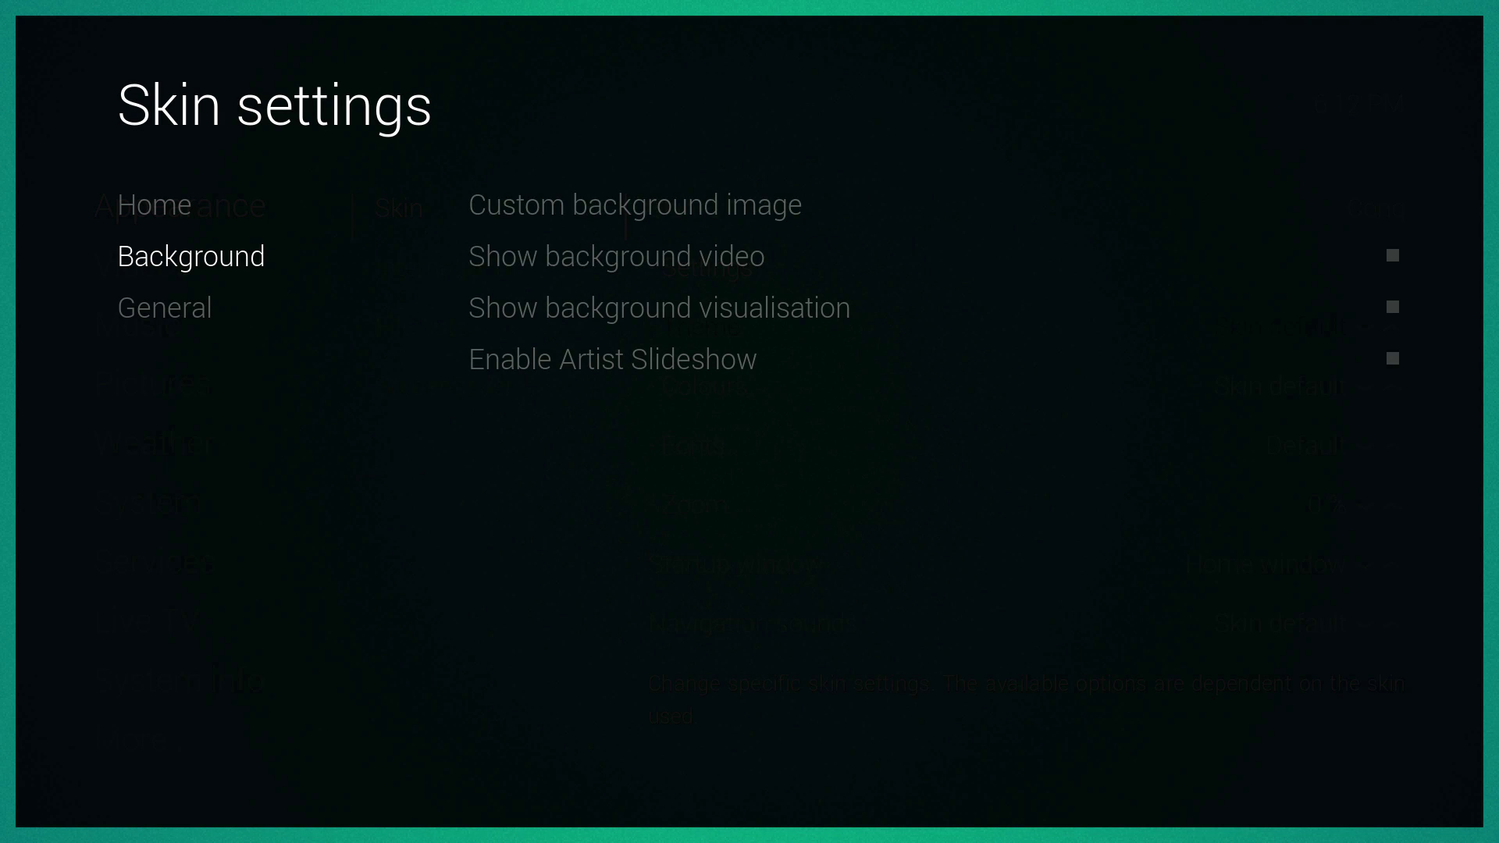
pyautogui.press('Right')
pyautogui.press('Down')
pyautogui.press('Down')
pyautogui.press('Up')
pyautogui.press('Left')
pyautogui.press('Down')
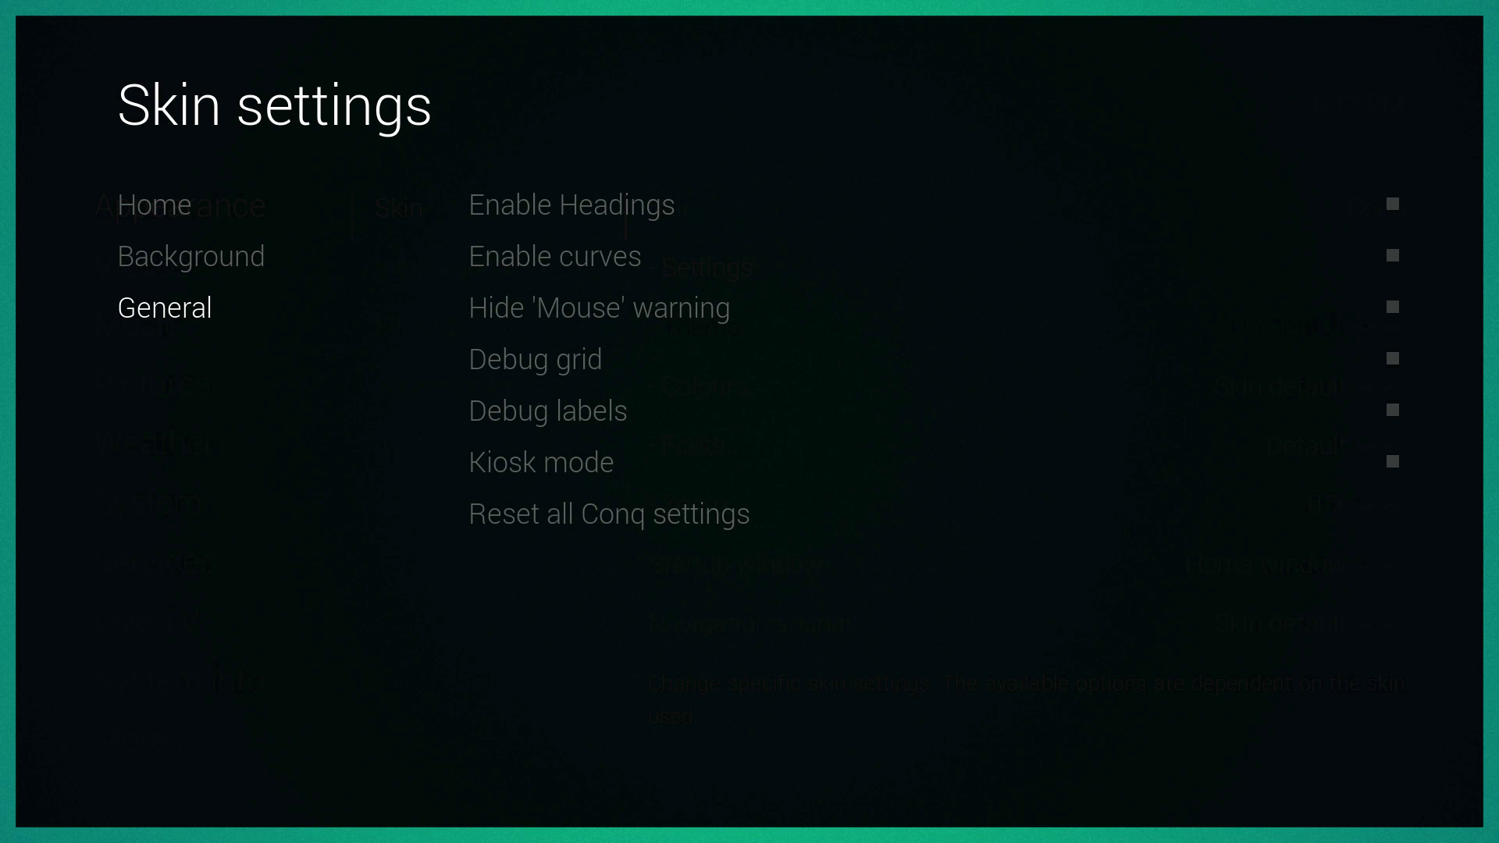
# Step: Toggle Hide 'Mouse' warning on and back off, then turn on Enable curves
pyautogui.press('Right')
pyautogui.press('Down')
pyautogui.press('Down')
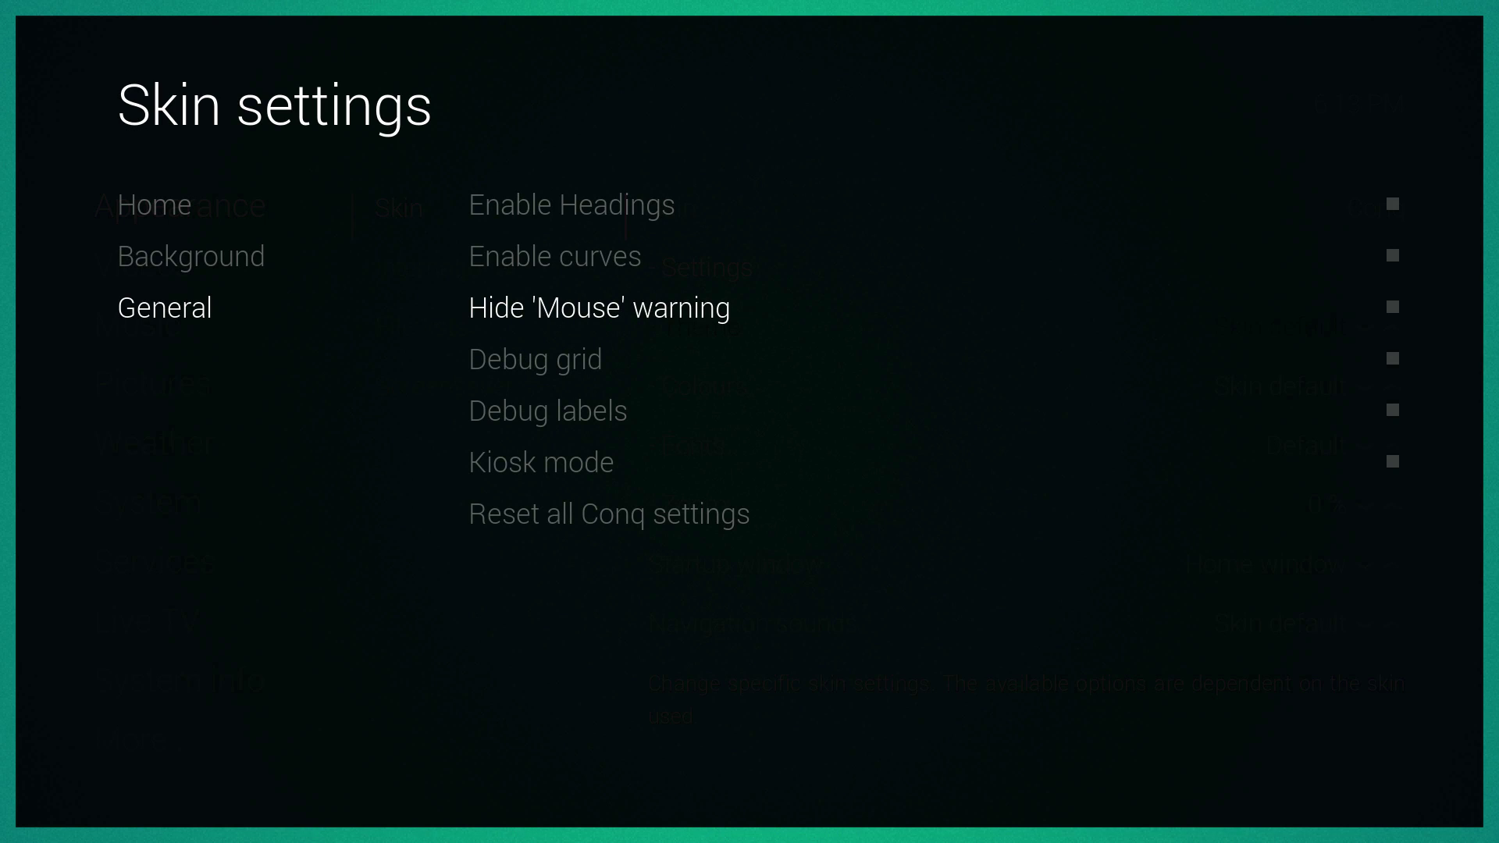
pyautogui.press('Return')
pyautogui.press('Return')
pyautogui.press('Up')
pyautogui.press('Return')
pyautogui.press('Up')
pyautogui.press('Return')
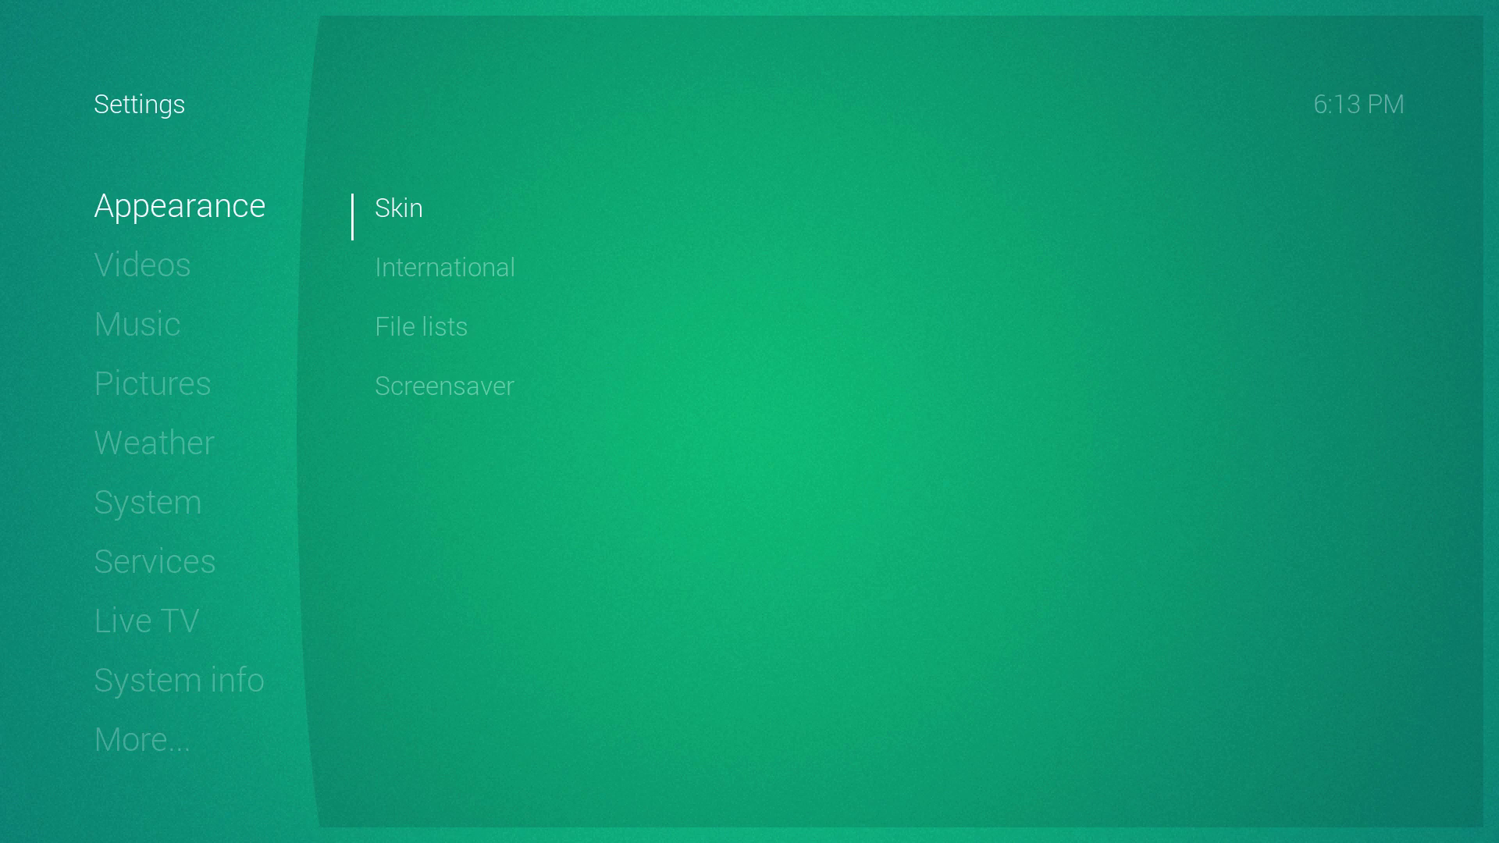
# Step: Reopen the Conq skin settings and reset all Conq settings to default
pyautogui.press('Right')
pyautogui.press('Down')
pyautogui.press('Return')
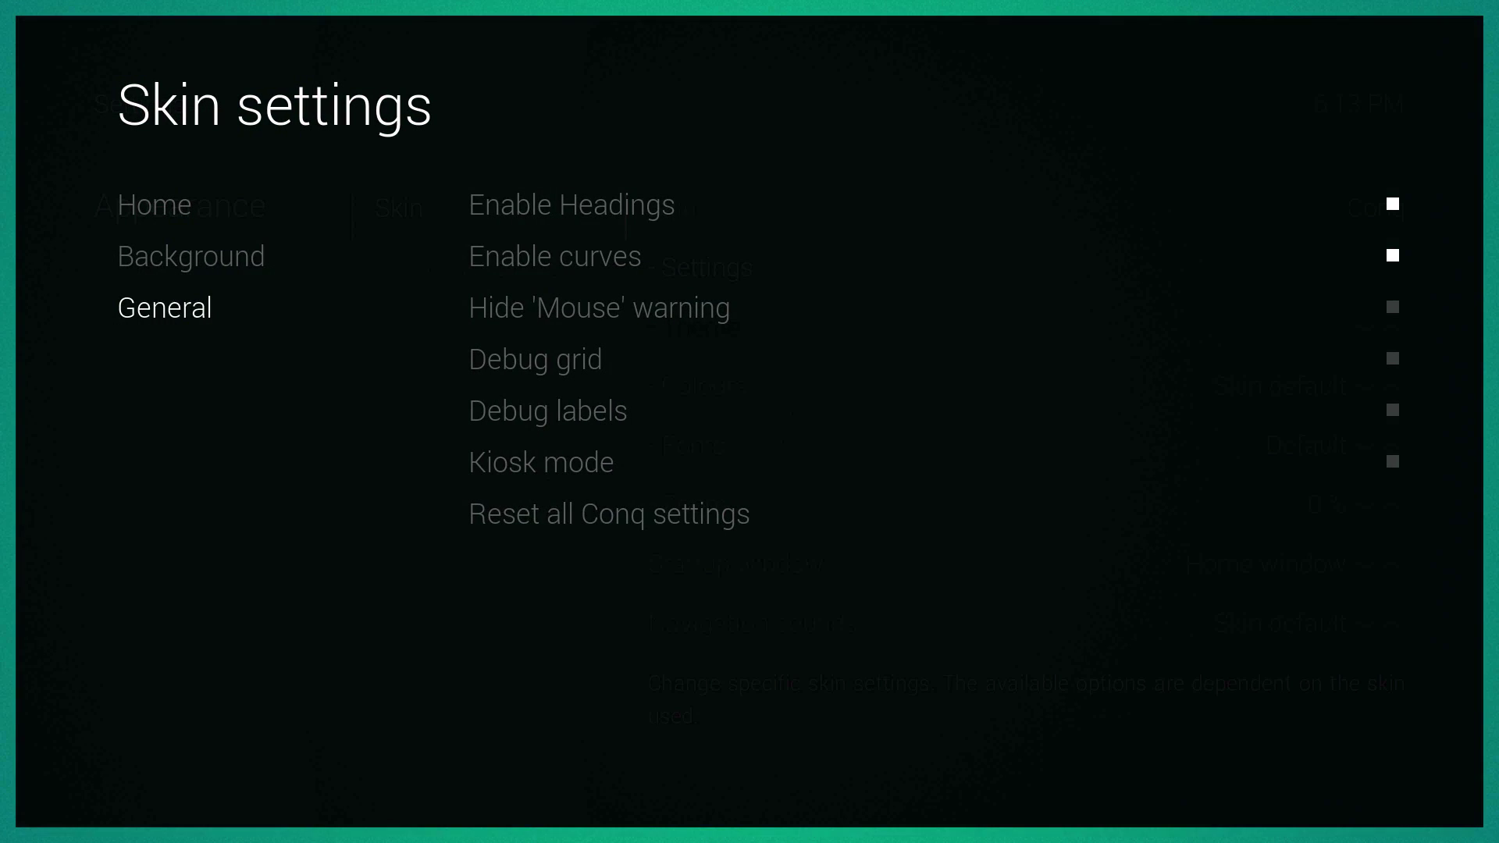
pyautogui.press('Left')
pyautogui.press('Up')
pyautogui.press('Up')
pyautogui.press('Down')
pyautogui.press('Down')
pyautogui.press('Right')
pyautogui.press('Down')
pyautogui.press('Down')
pyautogui.press('Down')
pyautogui.press('Down')
pyautogui.press('Down')
pyautogui.press('Down')
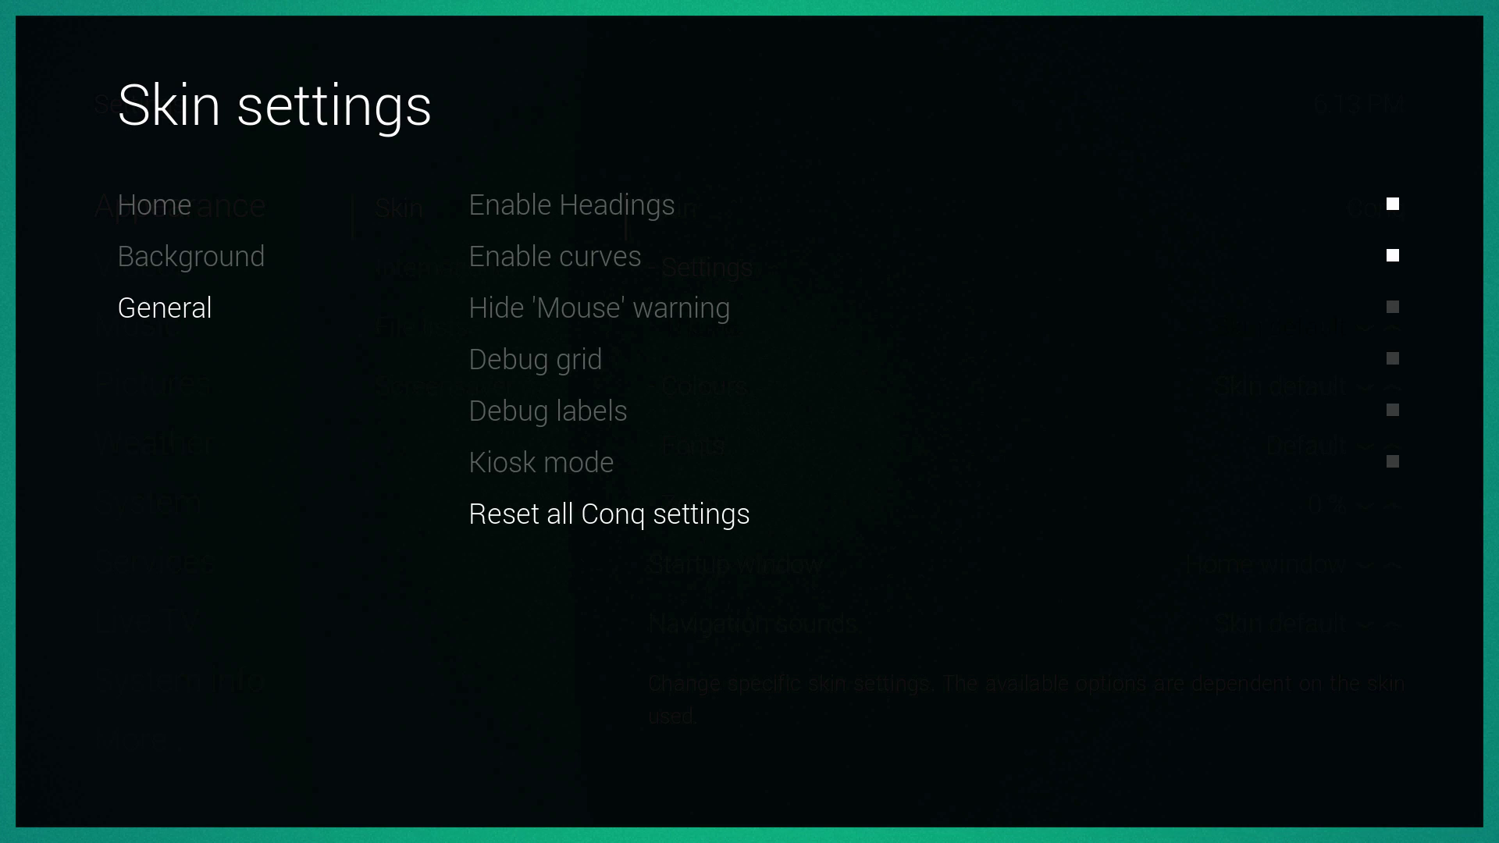
pyautogui.press('Return')
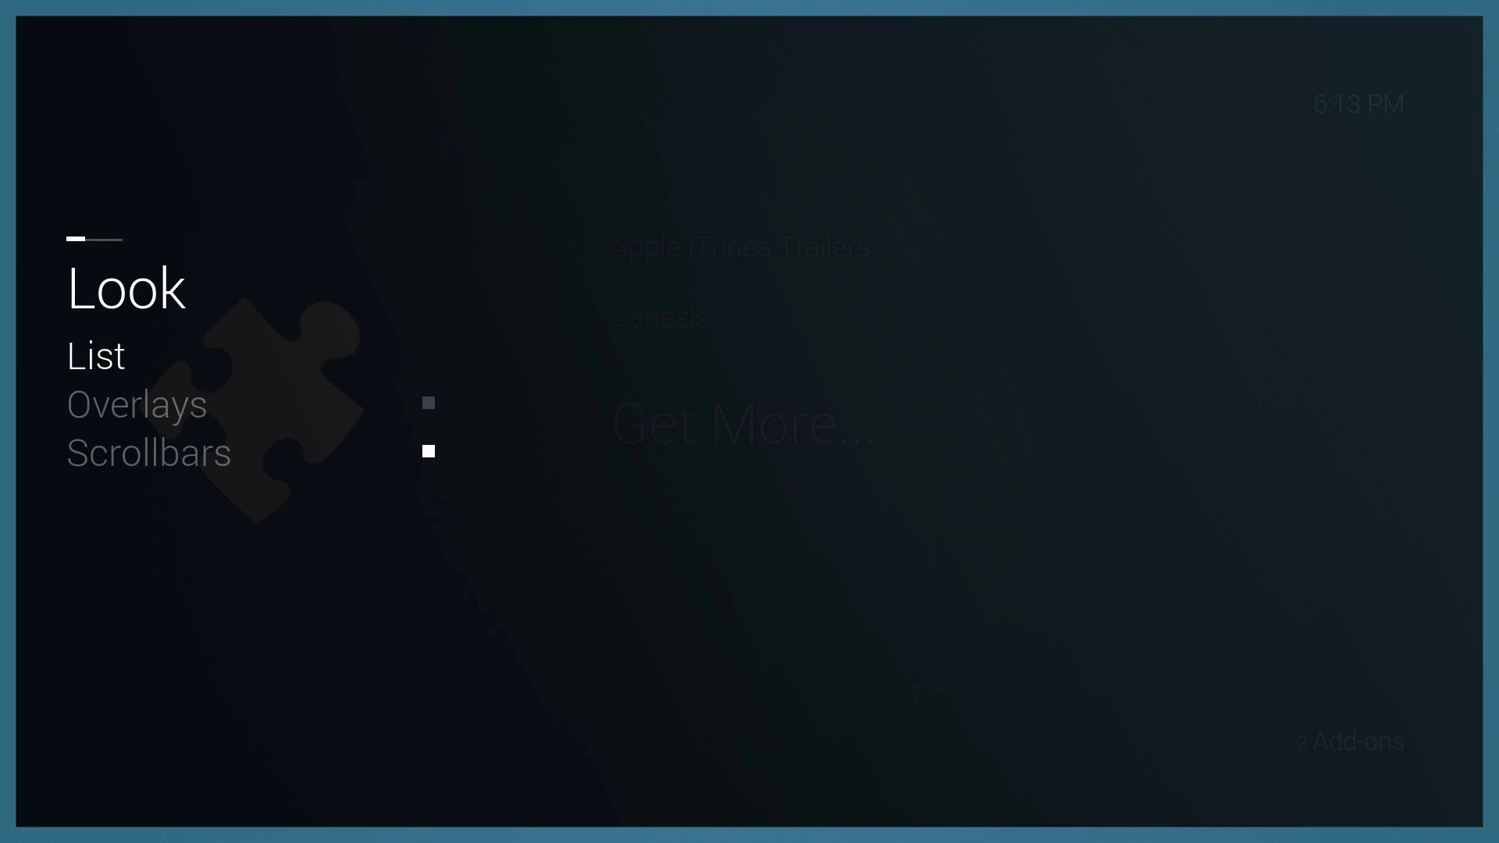
# Step: In Video Add-ons, open the Look options and toggle Overlays on and back off
pyautogui.press('Down')
pyautogui.press('Up')
pyautogui.press('Down')
pyautogui.press('Down')
pyautogui.press('Up')
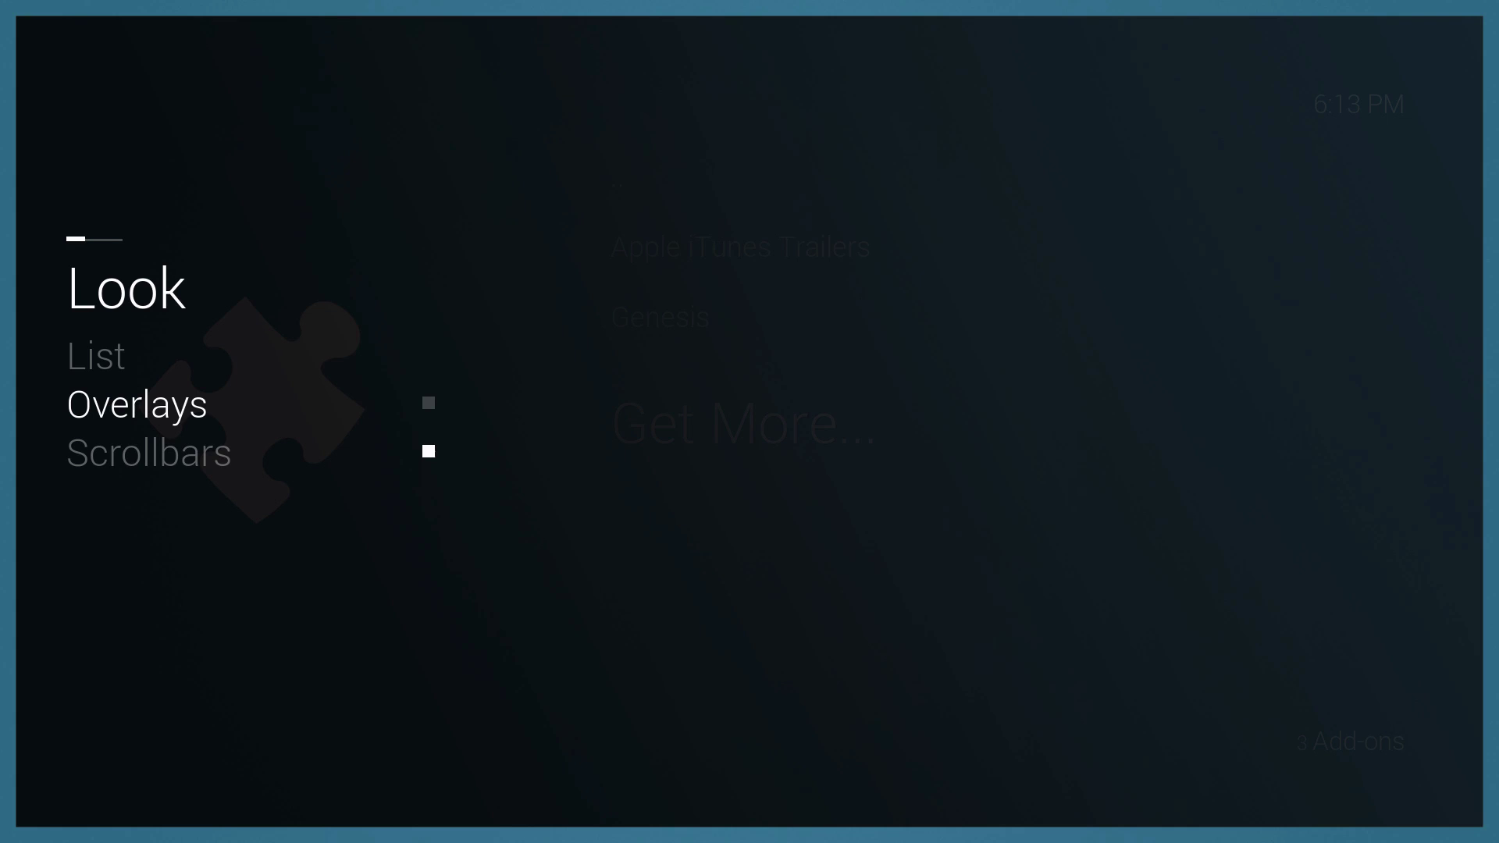
pyautogui.press('Return')
pyautogui.press('Return')
pyautogui.press('Up')
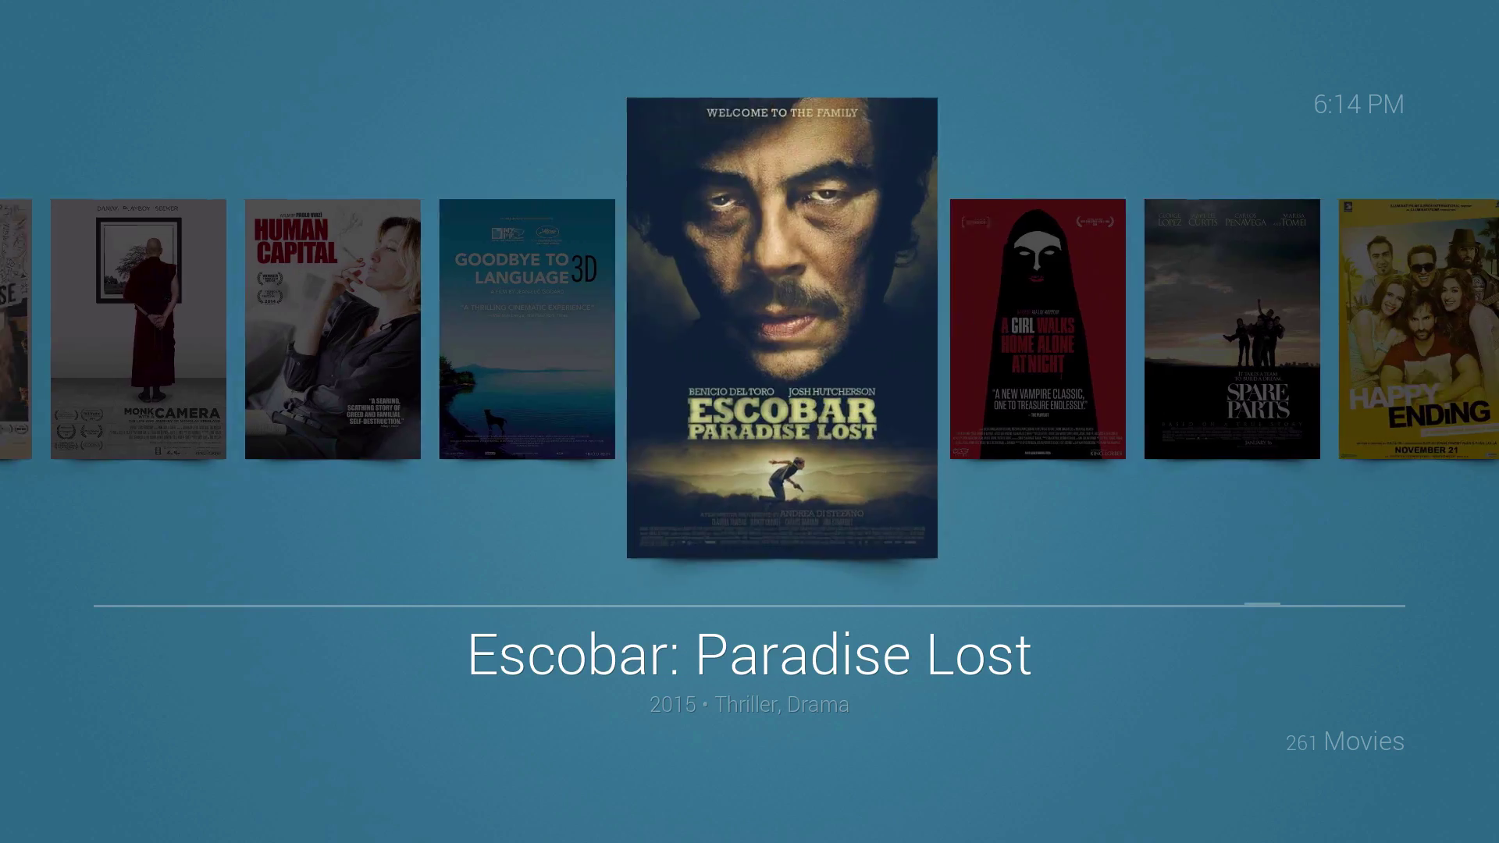
pyautogui.press('Right')
# Step: Open the Movies library, browse posters to Magical Universe and open the side menu with M
pyautogui.press('Left')
pyautogui.press('Left')
pyautogui.press('Left')
pyautogui.press('Left')
pyautogui.press('Left')
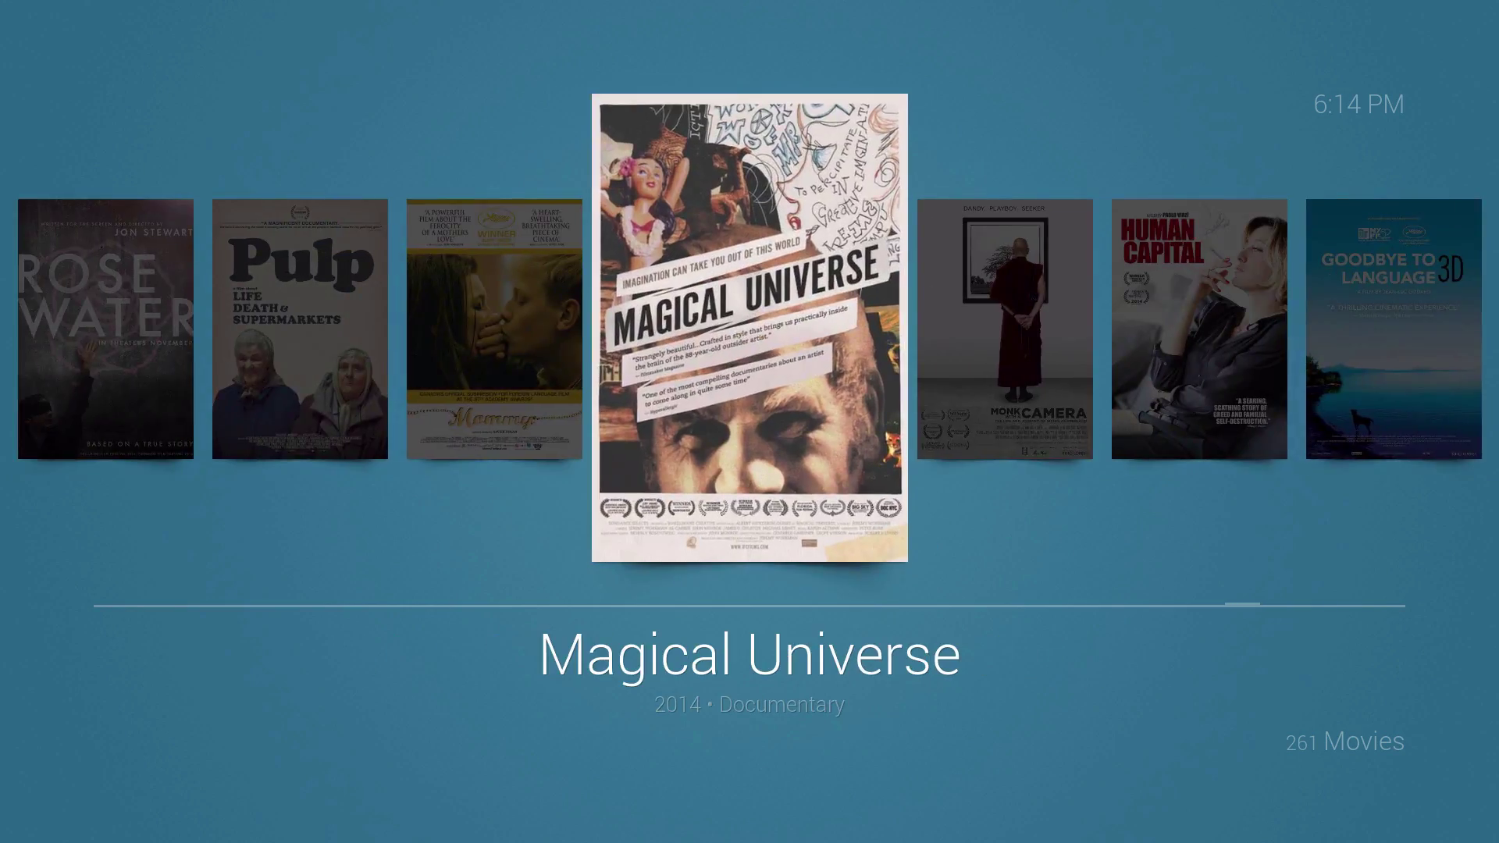
pyautogui.press('Left')
pyautogui.press('Left')
pyautogui.press('Left')
pyautogui.press('Left')
pyautogui.press('Left')
pyautogui.press('Left')
pyautogui.press('Left')
pyautogui.press('Left')
pyautogui.press('Left')
pyautogui.press('Left')
pyautogui.press('Left')
pyautogui.press('Left')
pyautogui.press('Left')
pyautogui.press('Left')
pyautogui.press('Left')
pyautogui.press('Left')
pyautogui.press('Left')
pyautogui.press('Left')
pyautogui.press('Left')
pyautogui.press('Left')
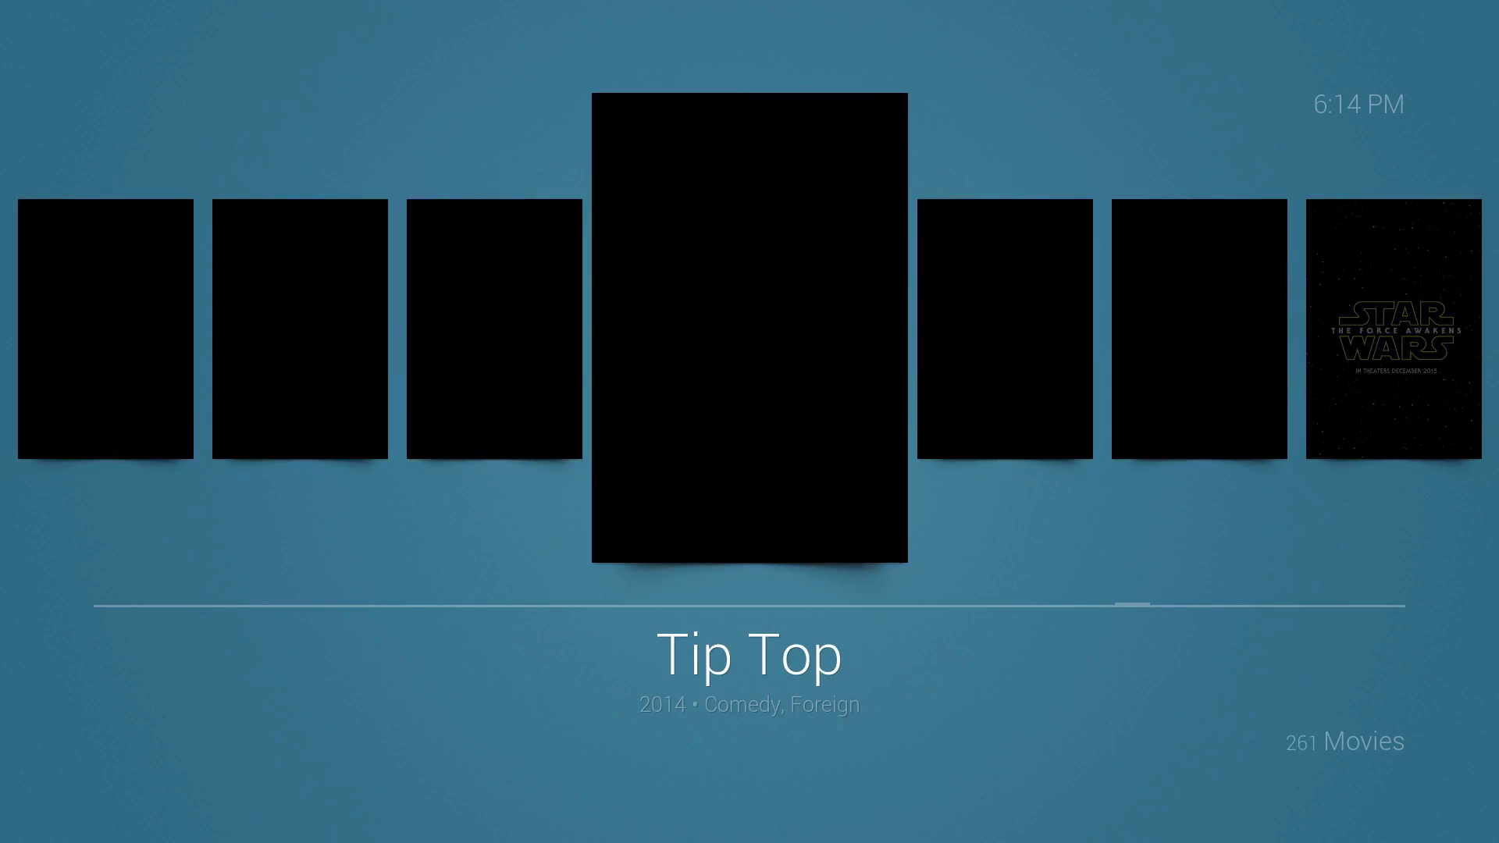
pyautogui.press('Right')
pyautogui.press('Right')
pyautogui.press('Right')
pyautogui.press('Right')
pyautogui.press('Right')
pyautogui.press('Right')
pyautogui.press('m')
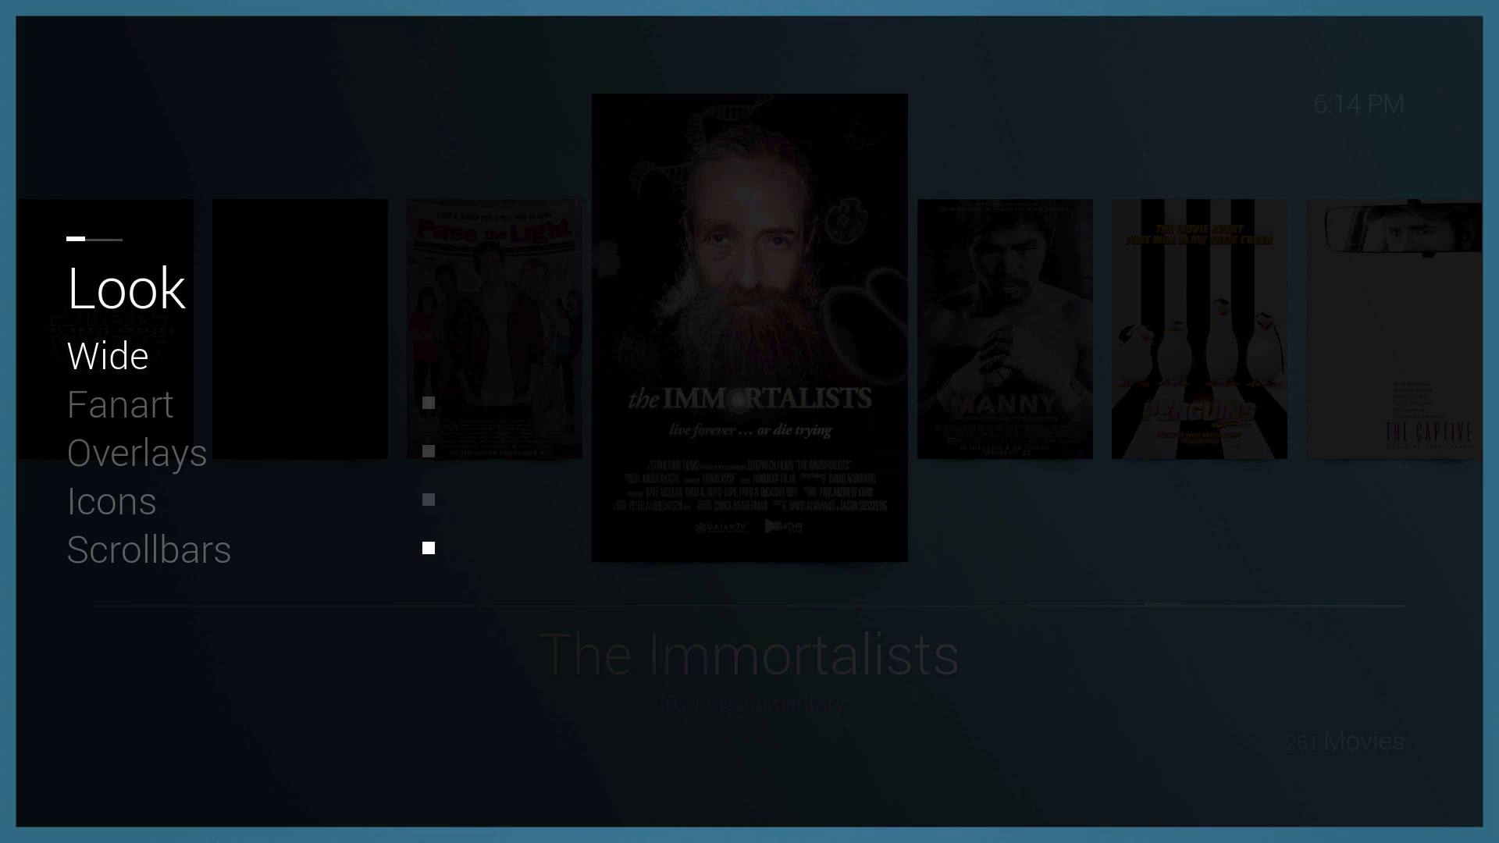
# Step: Turn on Fanart and toggle poster Overlays off and on, then close the side menu
pyautogui.press('Down')
pyautogui.press('Return')
pyautogui.press('Down')
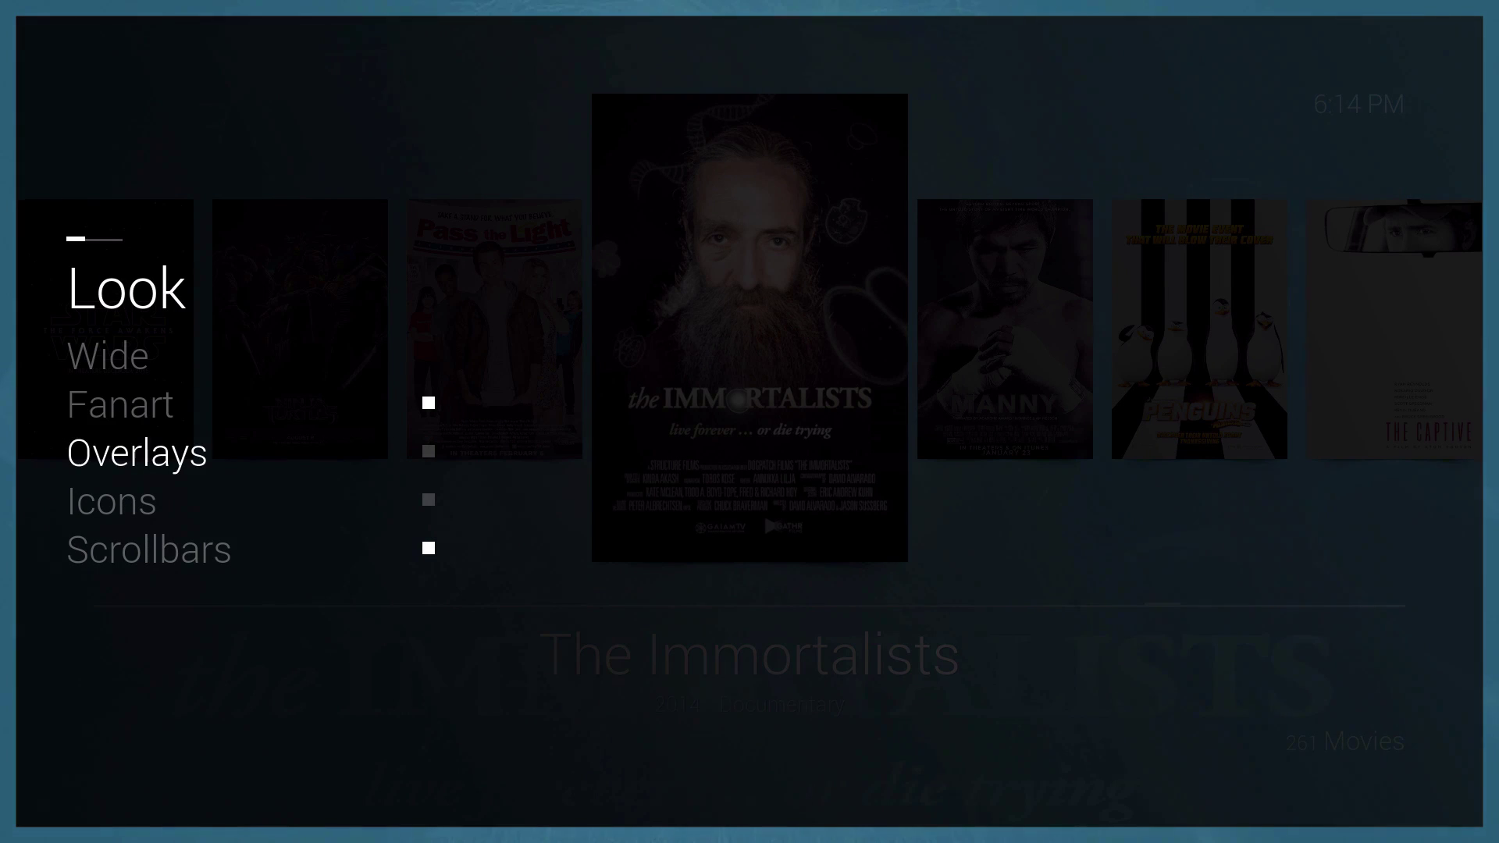
pyautogui.press('Return')
pyautogui.press('Down')
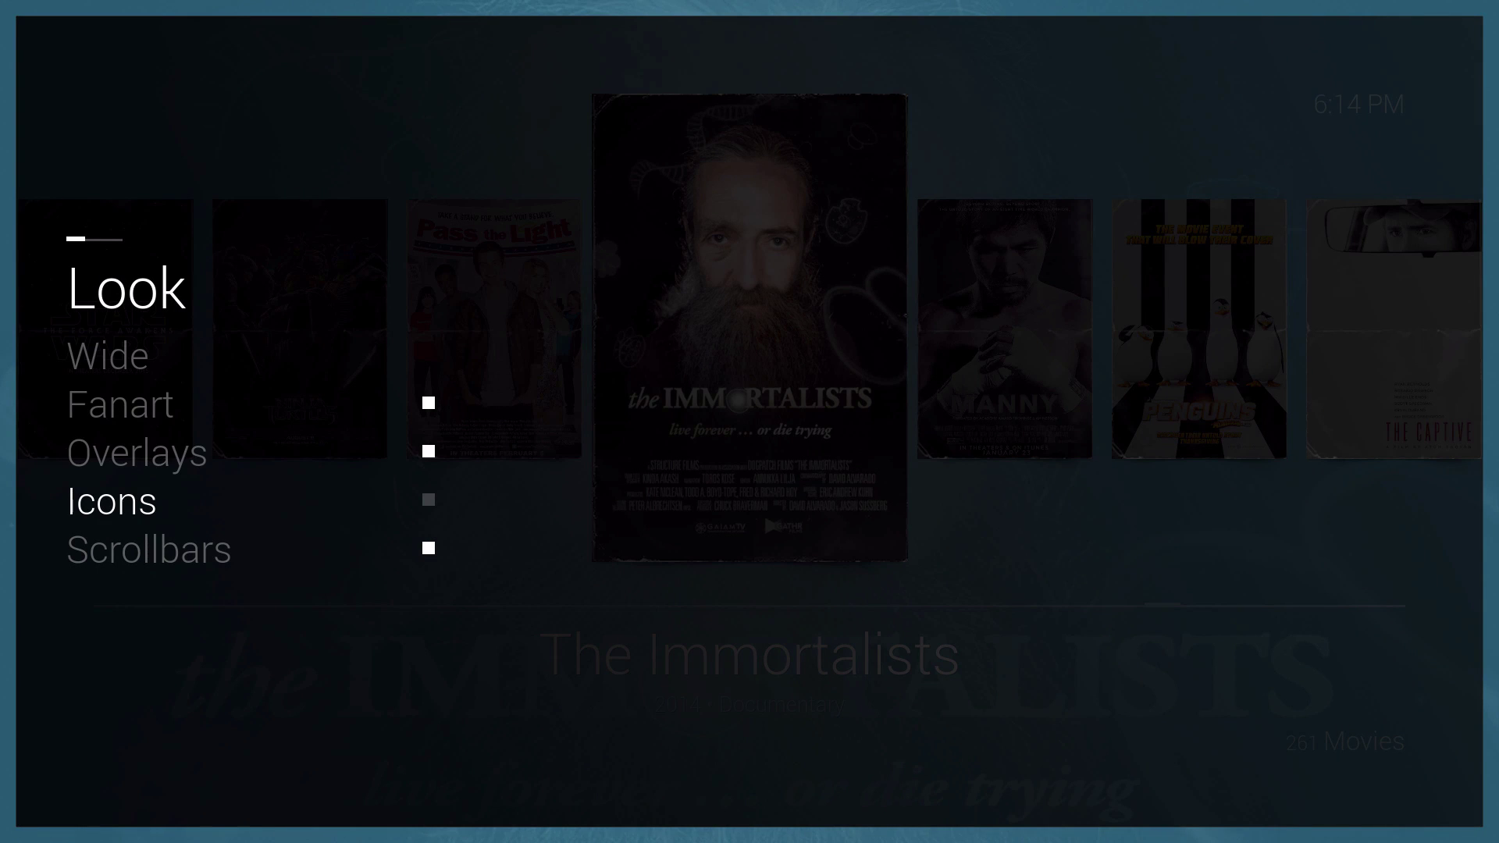
pyautogui.press('Up')
pyautogui.press('Return')
pyautogui.press('Return')
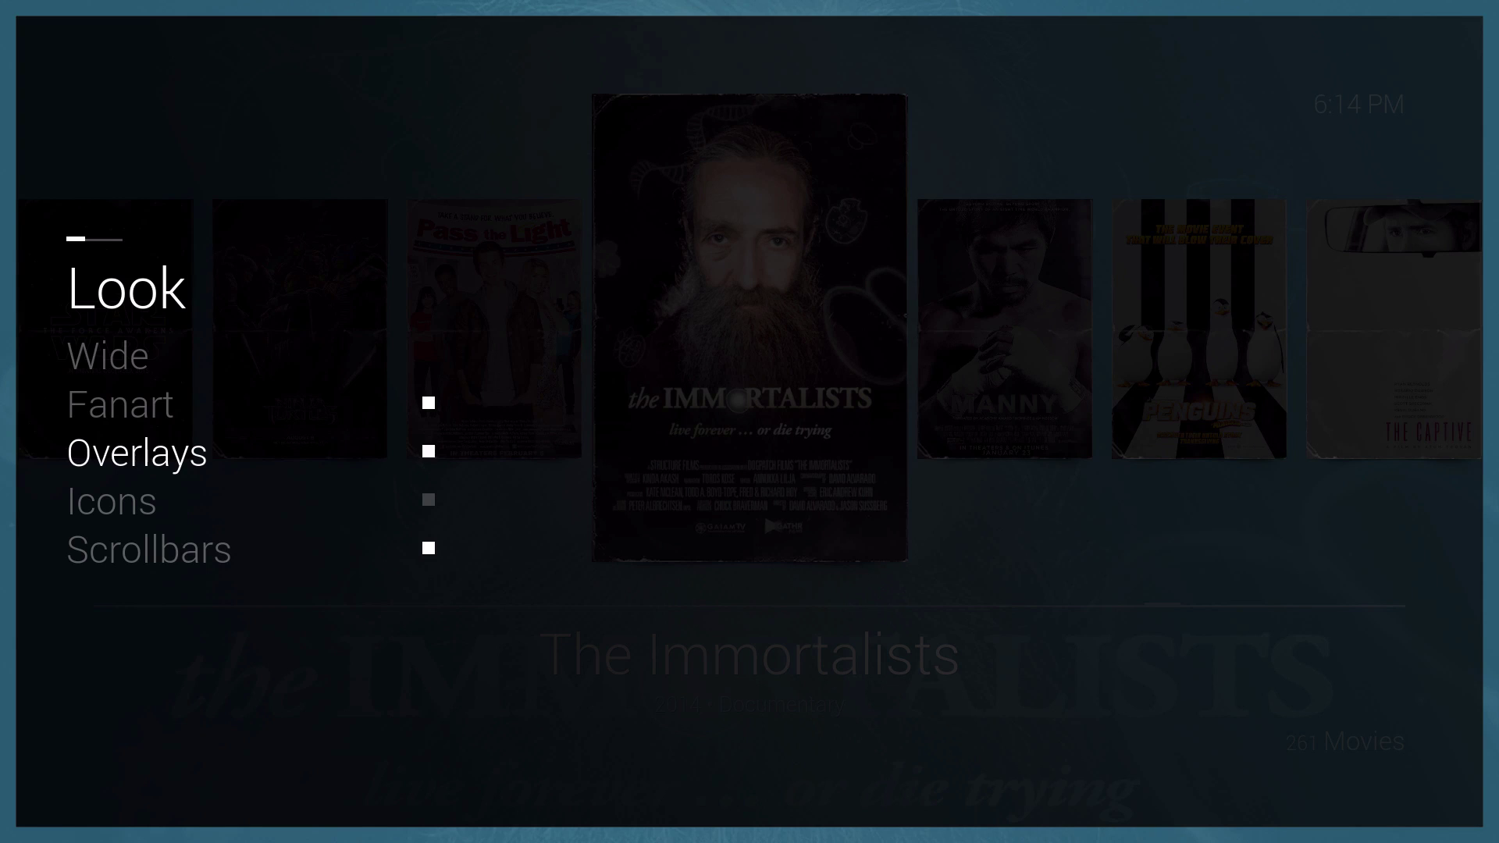
pyautogui.press('Left')
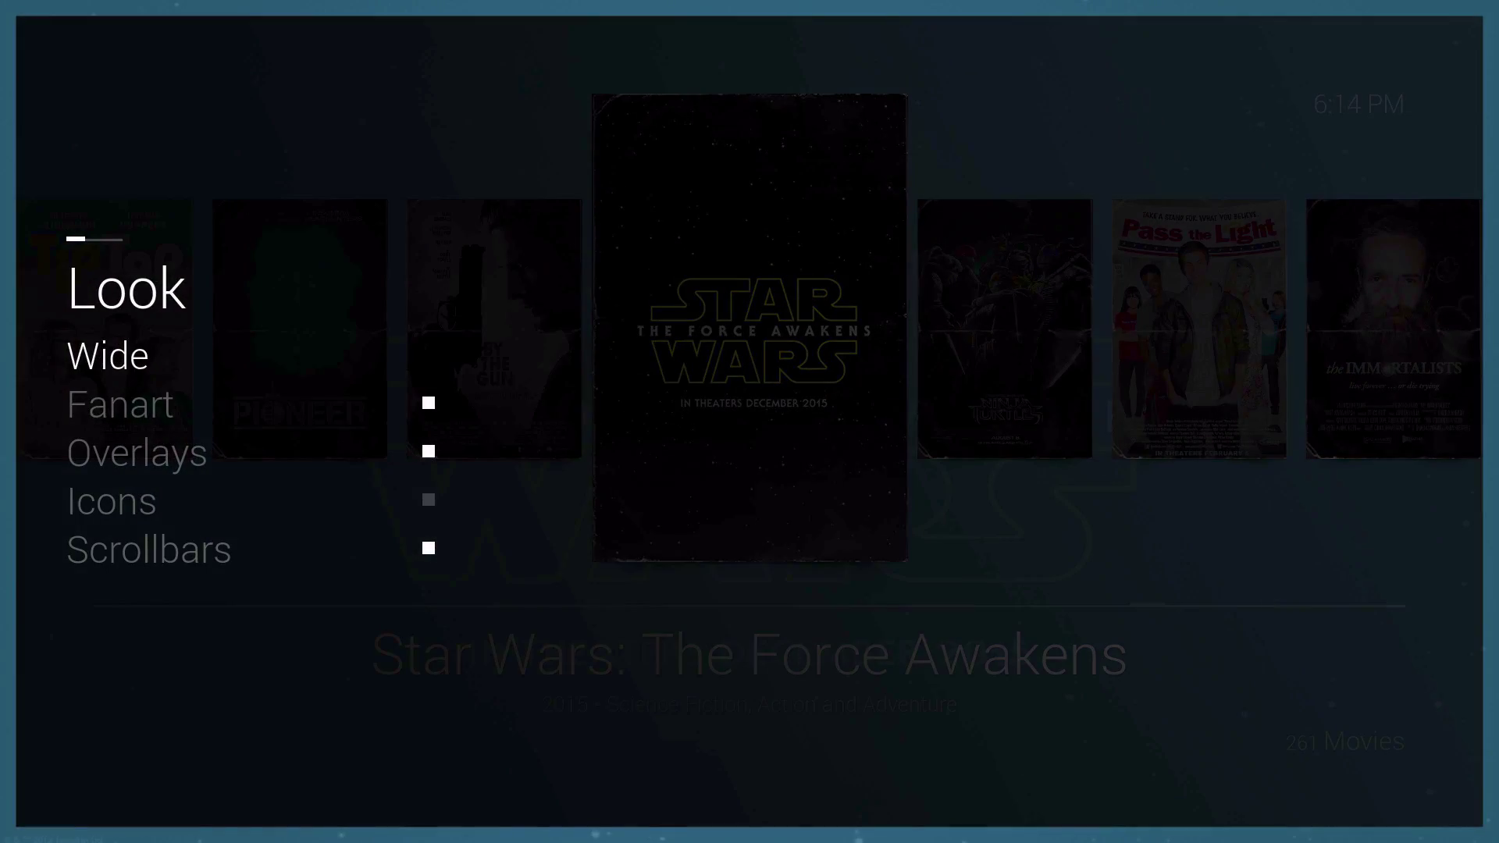
# Step: Reopen the Look options to turn Overlays off, Icons on and Scrollbars off
pyautogui.press('Down')
pyautogui.press('Down')
pyautogui.press('Return')
pyautogui.press('Down')
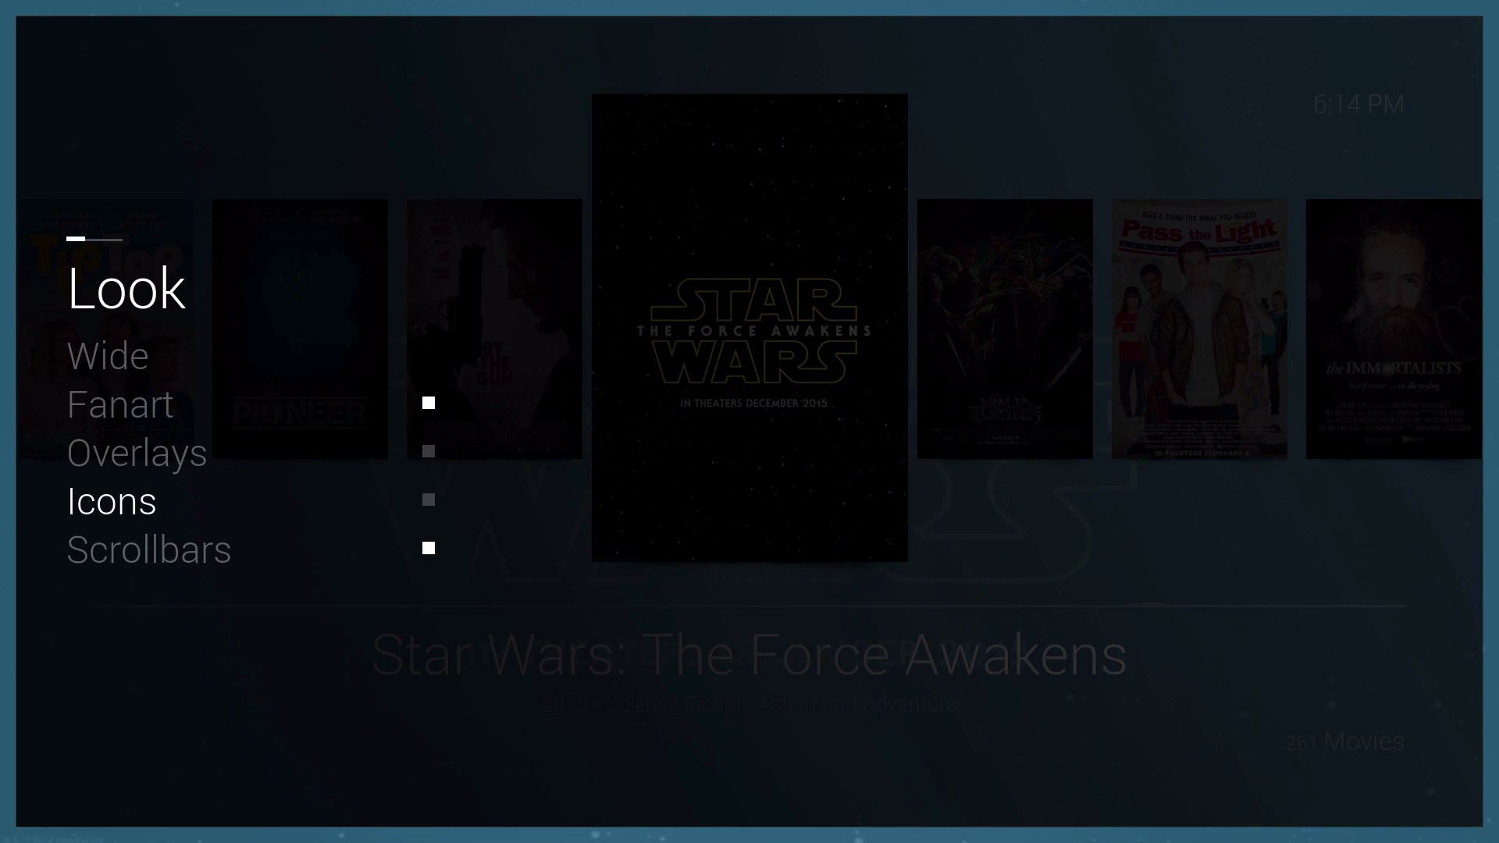
pyautogui.press('Return')
pyautogui.press('Down')
pyautogui.press('Return')
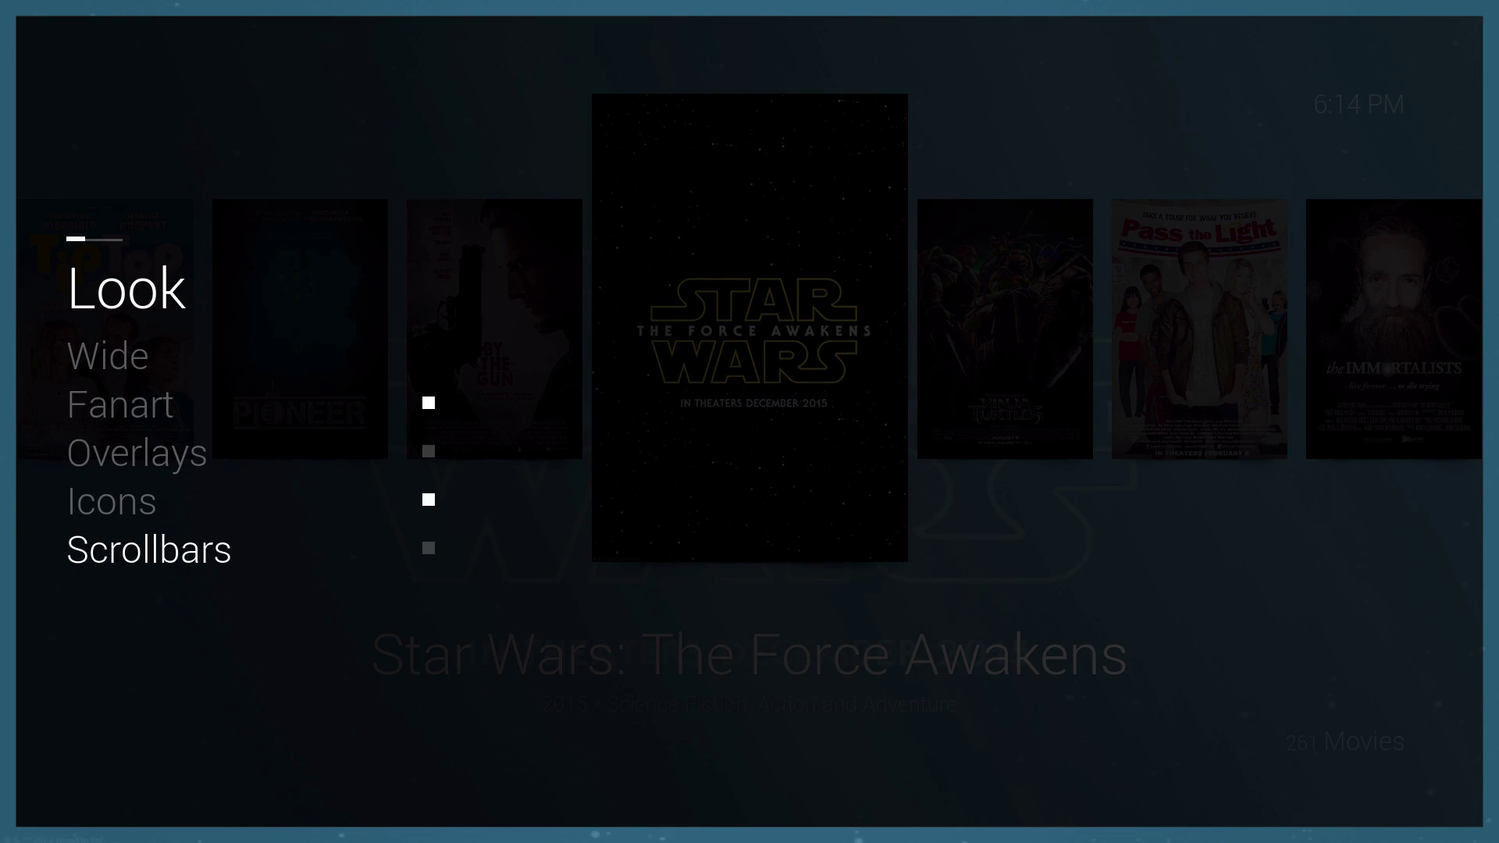
pyautogui.press('Return')
# Step: Switch the Movies view from Wide to List
pyautogui.press('Return')
pyautogui.press('Right')
pyautogui.press('Left')
pyautogui.press('Down')
pyautogui.press('Up')
pyautogui.press('Return')
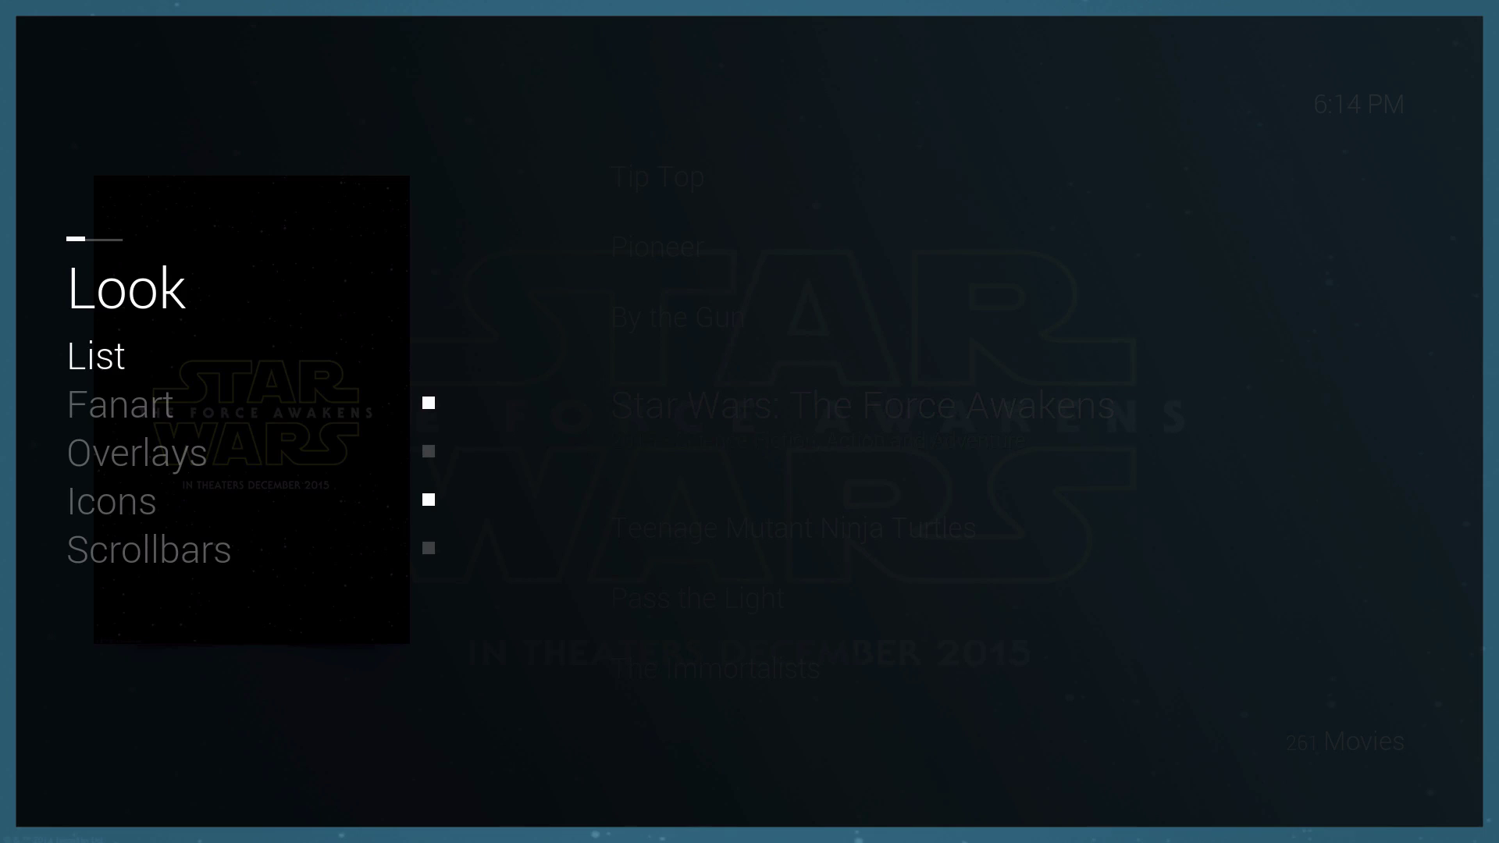
# Step: Switch the movie library view to wide posters in the Look options, then close the panel
pyautogui.press('Return')
pyautogui.press('Return')
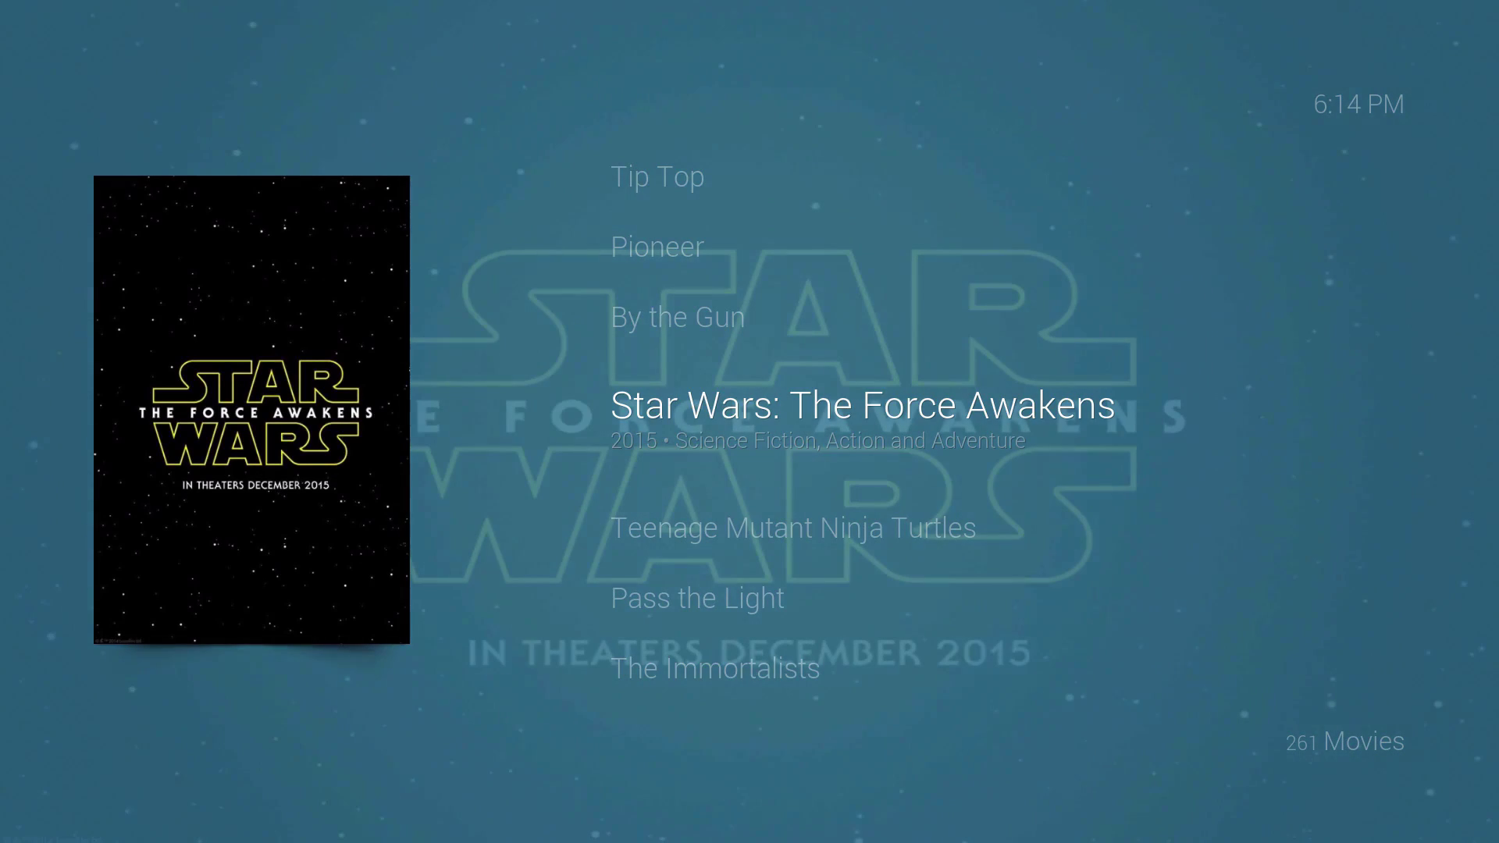
pyautogui.press('Left')
pyautogui.press('Return')
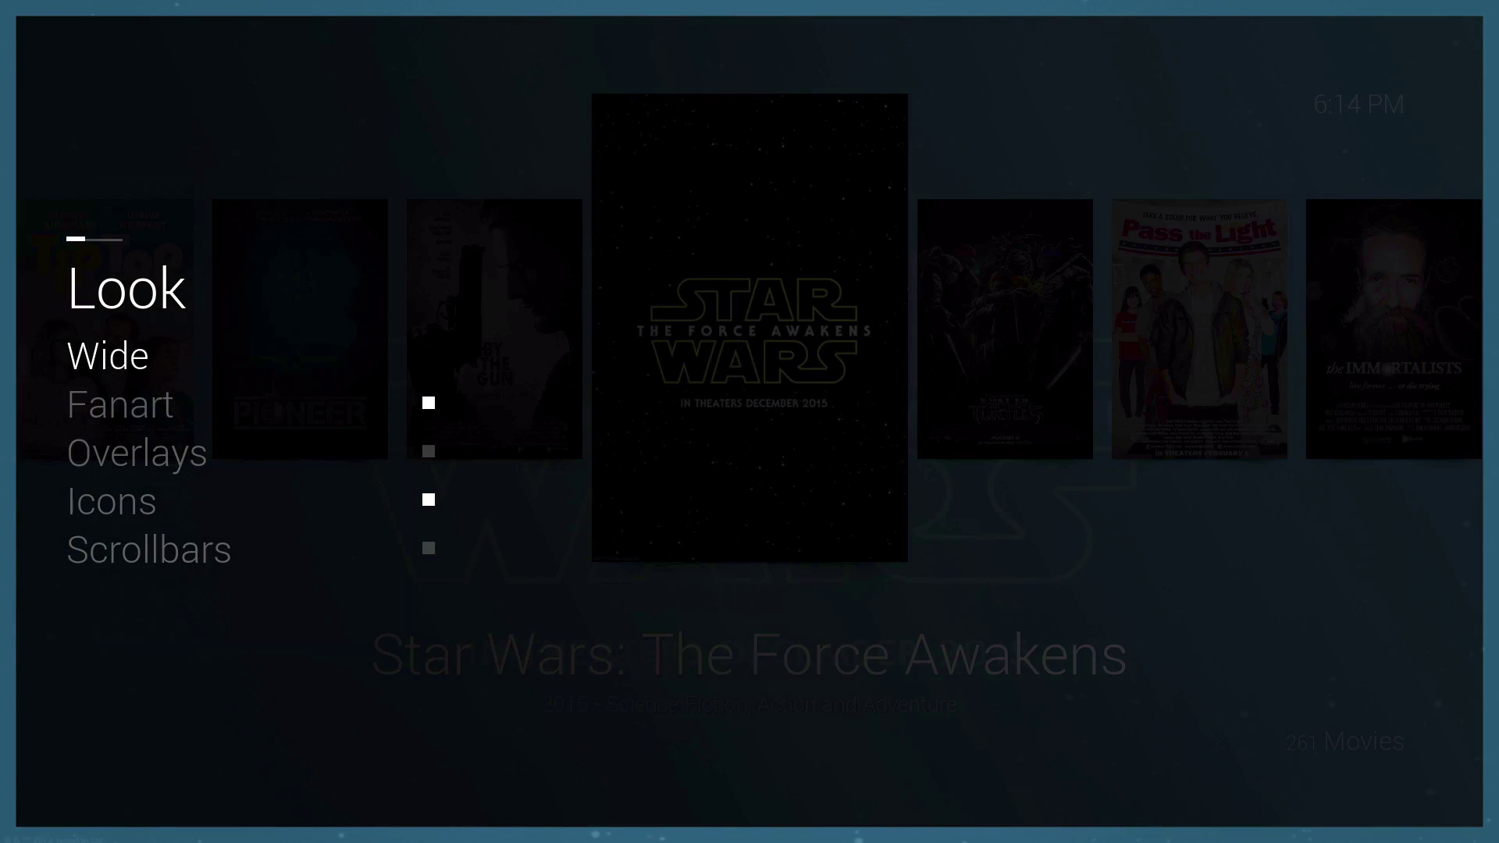
pyautogui.press('Up')
pyautogui.press('Up')
pyautogui.press('Down')
pyautogui.press('Up')
# Step: Reopen the Look options, return the movie view to the plain list layout, and close them
pyautogui.press('Return')
pyautogui.press('Right')
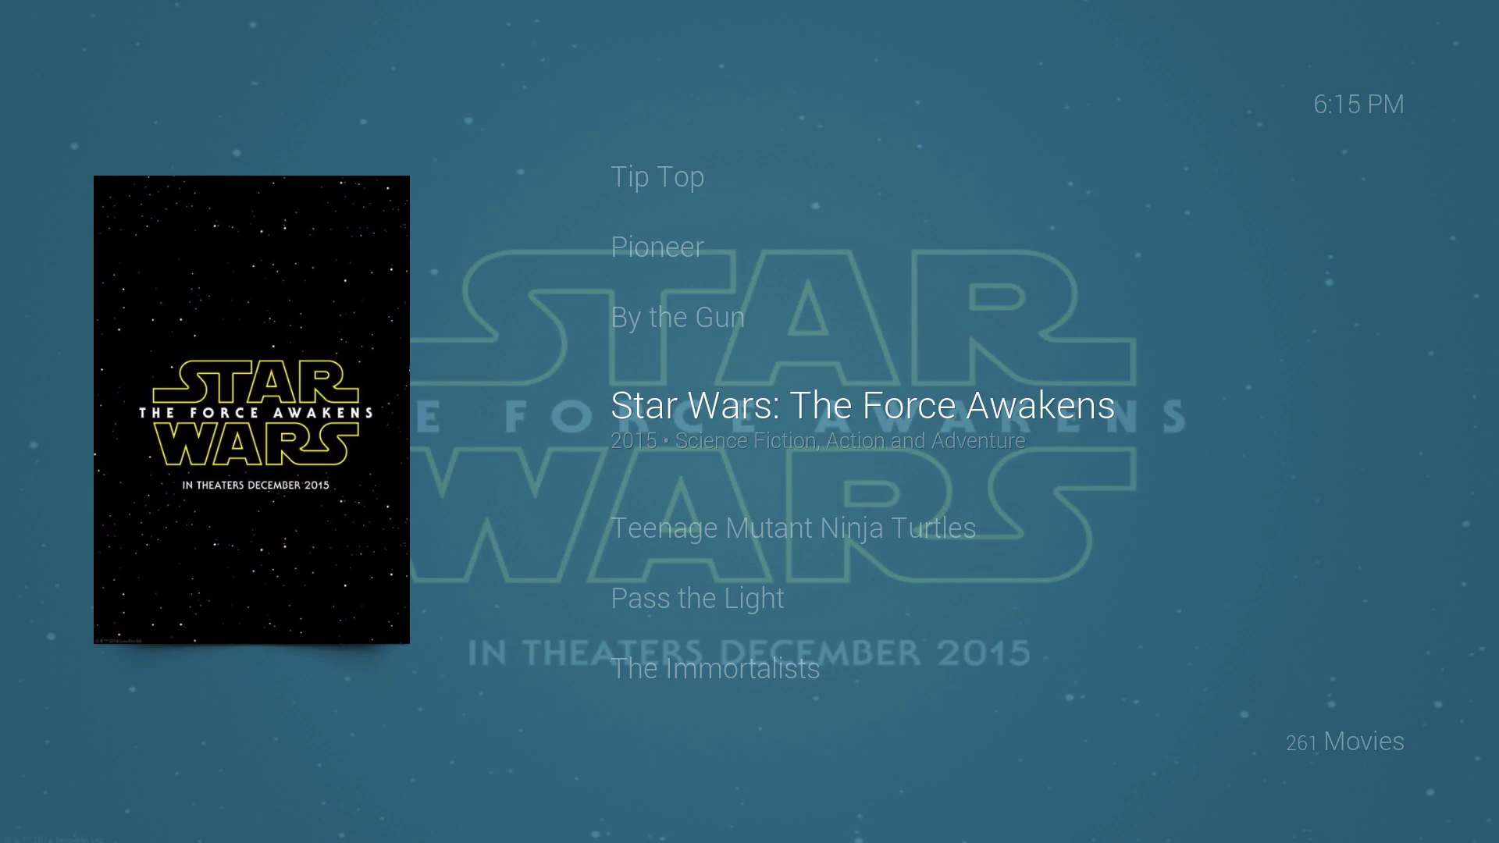
pyautogui.press('Left')
pyautogui.press('Down')
pyautogui.press('Up')
pyautogui.press('Return')
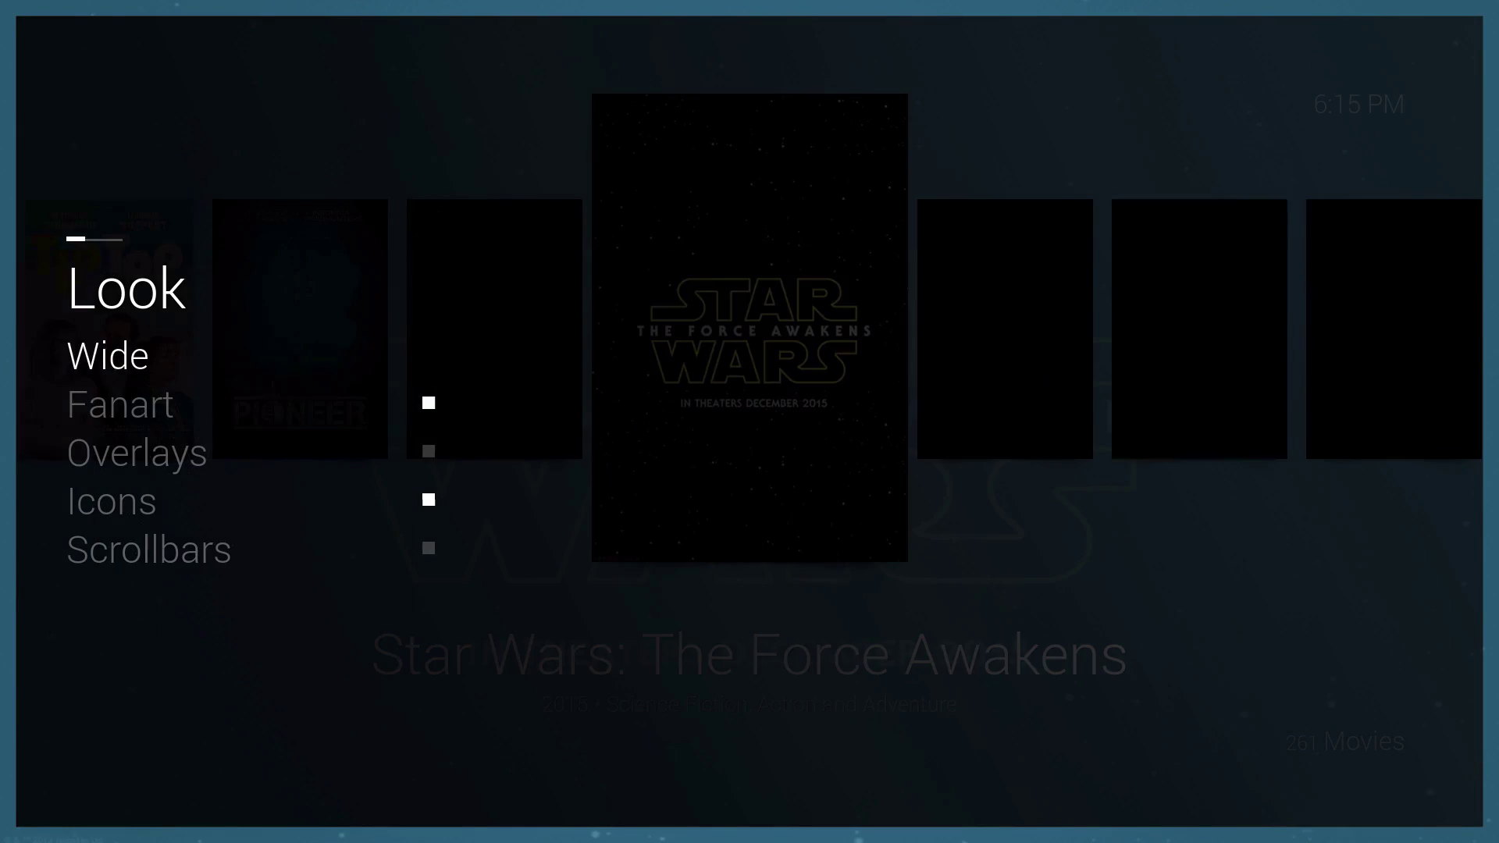
pyautogui.press('Right')
pyautogui.press('Right')
pyautogui.press('Left')
pyautogui.press('Left')
pyautogui.press('Down')
pyautogui.press('Up')
pyautogui.press('Return')
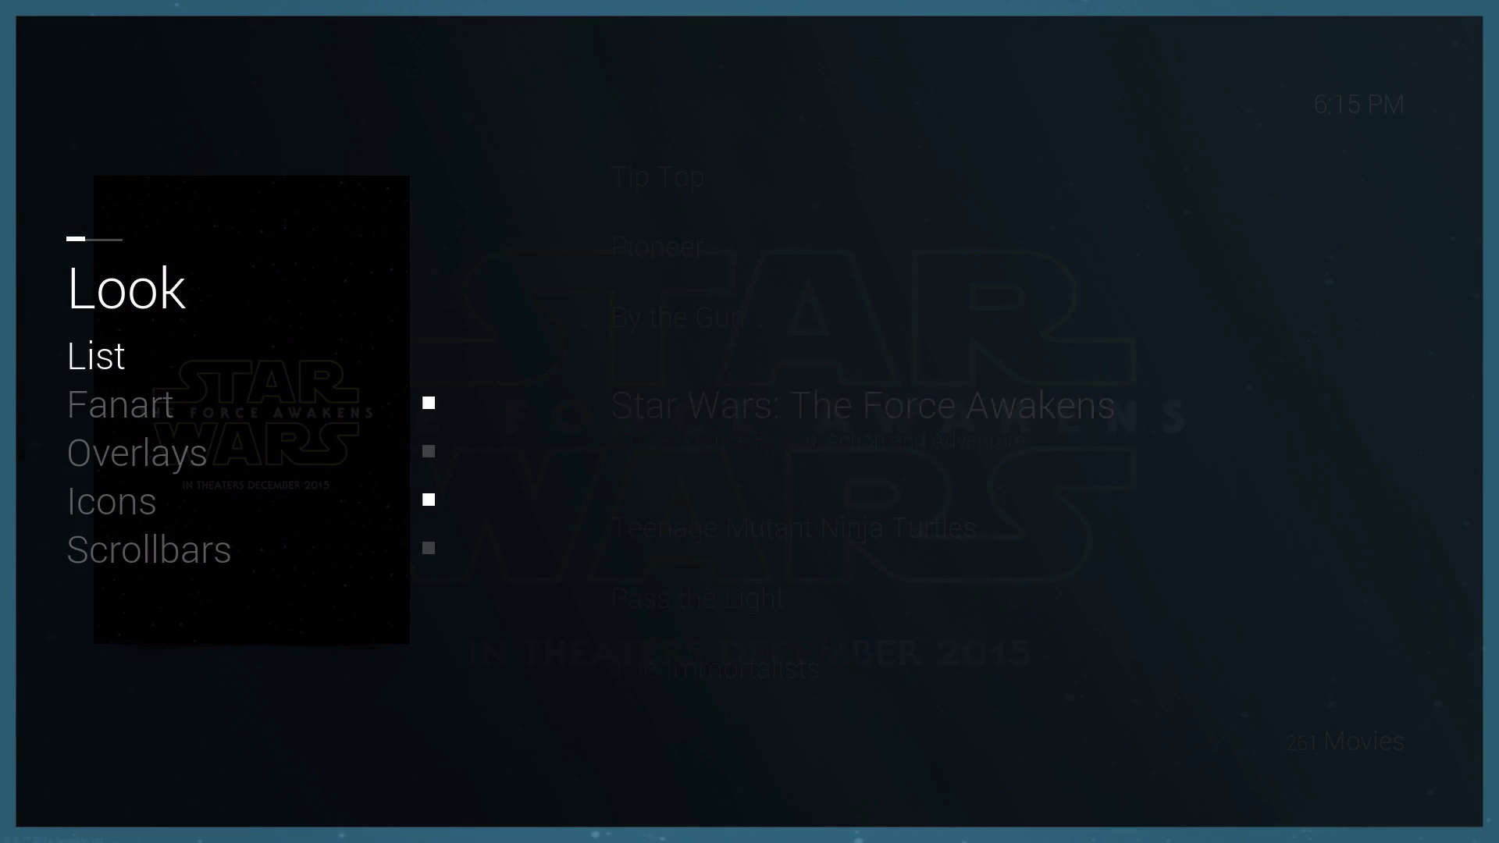
pyautogui.press('Right')
# Step: Move up the movie list to The Hobbit: The Battle of the Five Armies
pyautogui.press('Down')
pyautogui.press('Down')
pyautogui.press('Down')
pyautogui.press('Down')
pyautogui.press('Down')
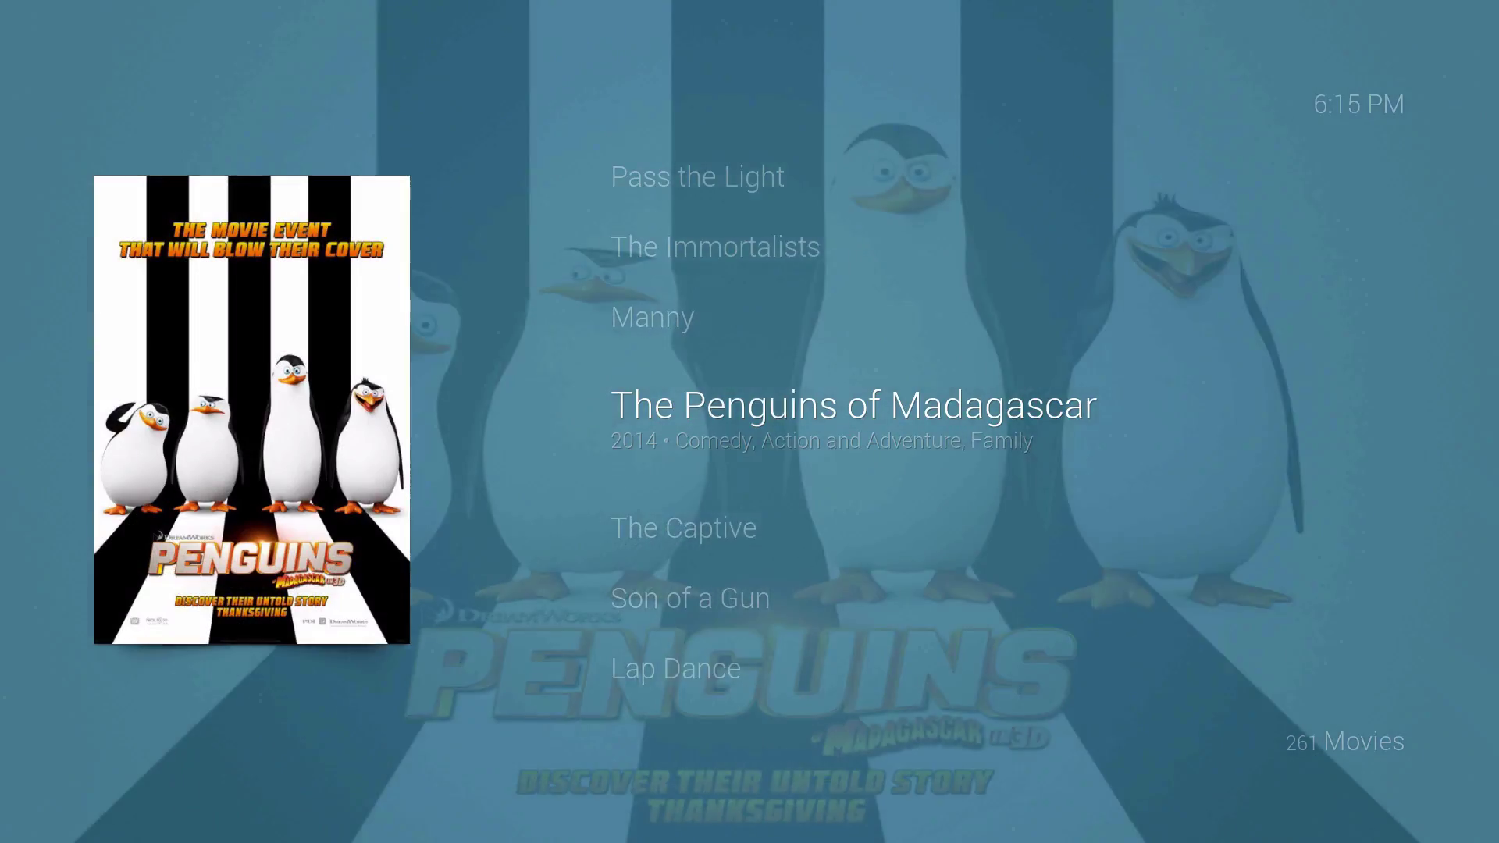
pyautogui.press('Up')
pyautogui.press('Up')
pyautogui.press('Up')
pyautogui.press('Up')
pyautogui.press('Up')
pyautogui.press('Up')
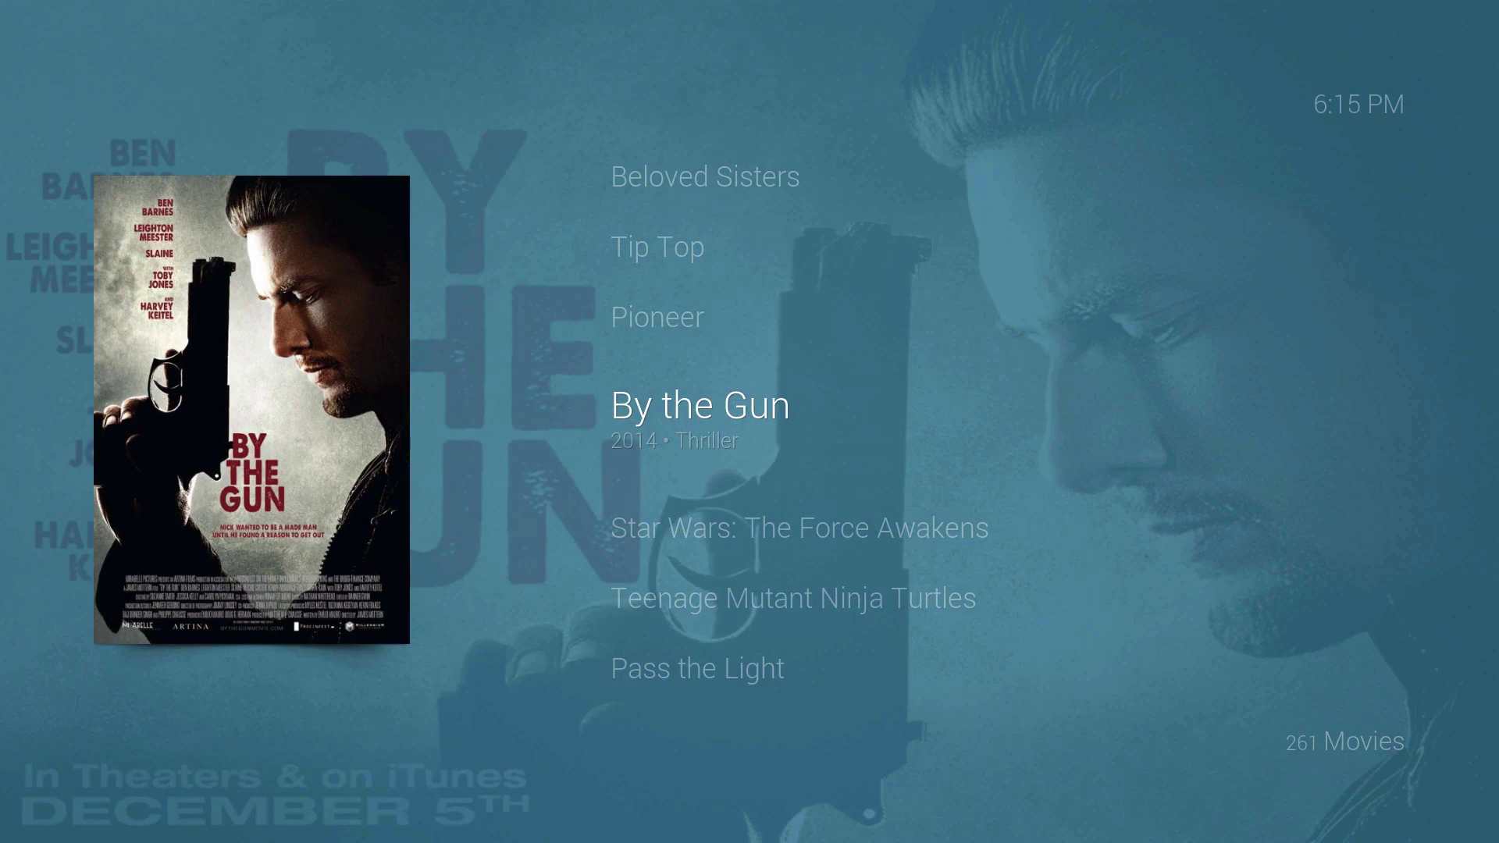
pyautogui.press('Up')
pyautogui.press('Up')
pyautogui.press('Up')
pyautogui.press('Up')
pyautogui.press('Up')
pyautogui.press('Up')
pyautogui.press('Up')
pyautogui.press('Up')
pyautogui.press('Up')
pyautogui.press('Up')
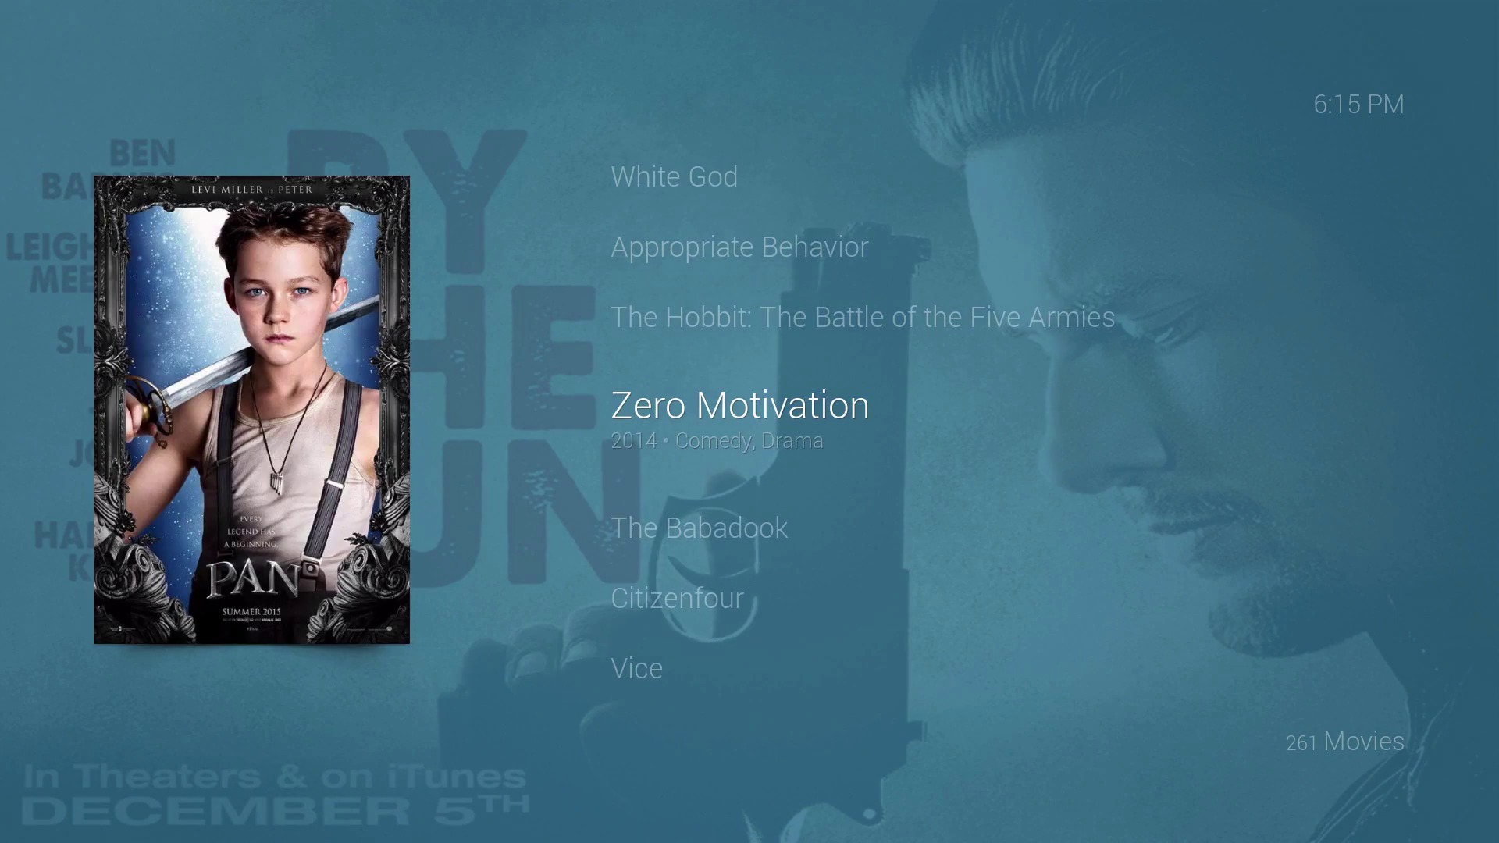
pyautogui.press('Up')
# Step: Open The Hobbit's trailer folder and briefly play Trailer 2, then stop it
pyautogui.press('Return')
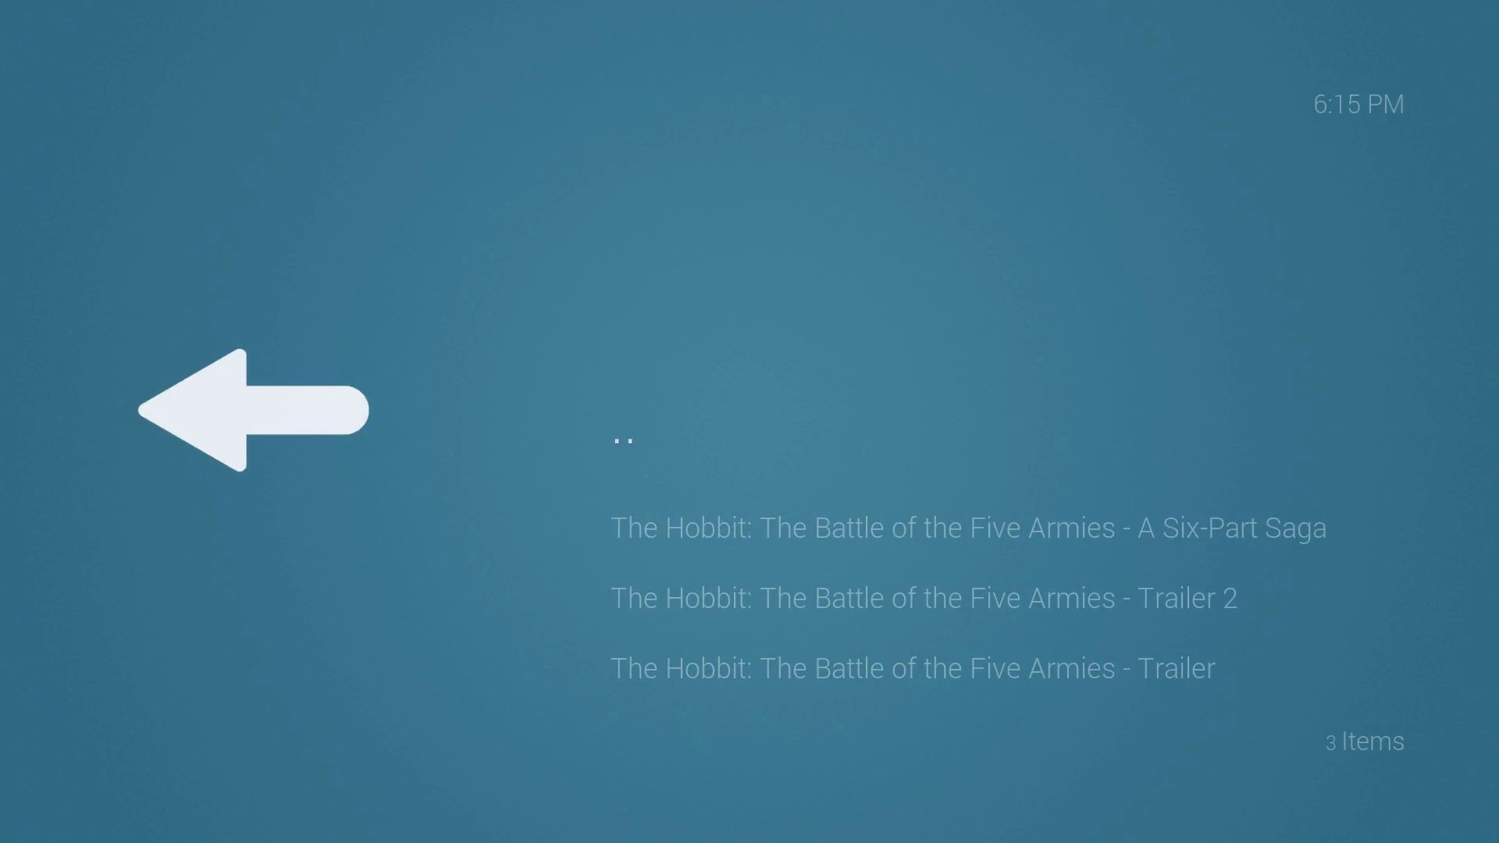
pyautogui.press('Left')
pyautogui.press('Down')
pyautogui.press('Down')
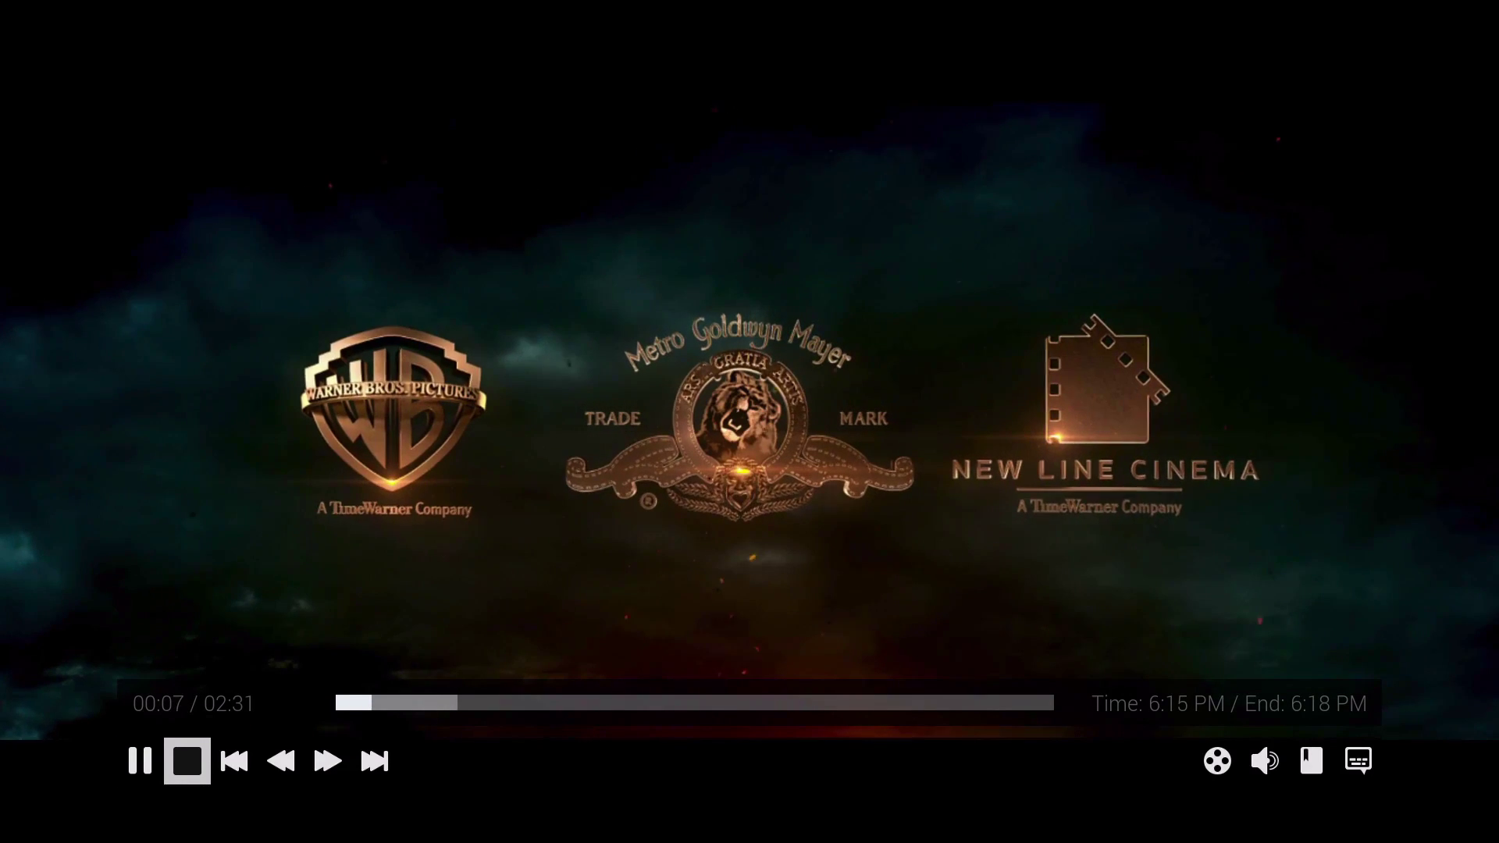
pyautogui.press('Return')
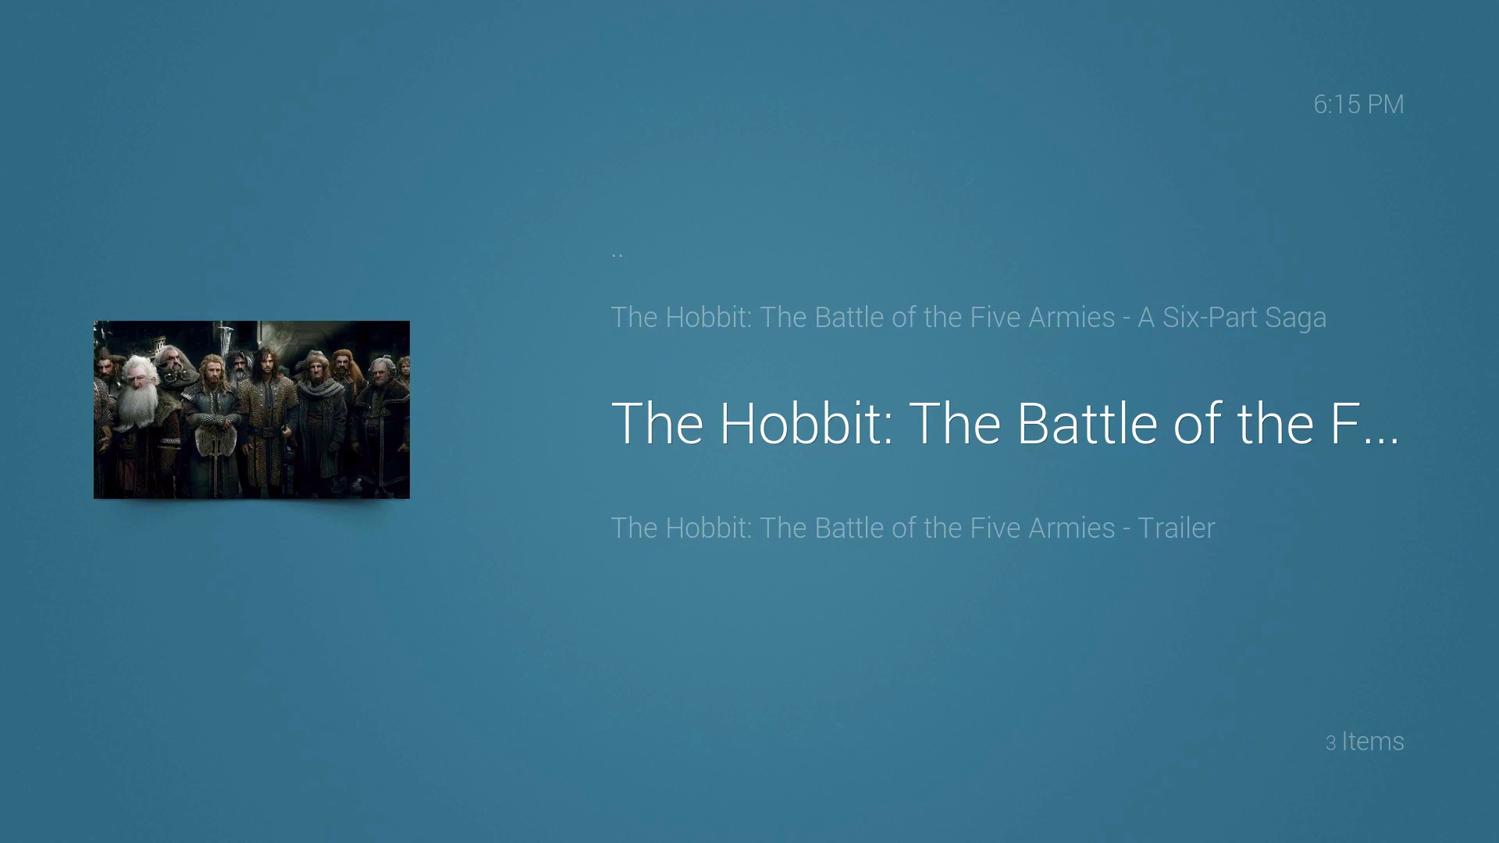
# Step: Back out to the add-ons and open the Genesis add-on
pyautogui.press('BackSpace')
pyautogui.press('BackSpace')
pyautogui.press('Down')
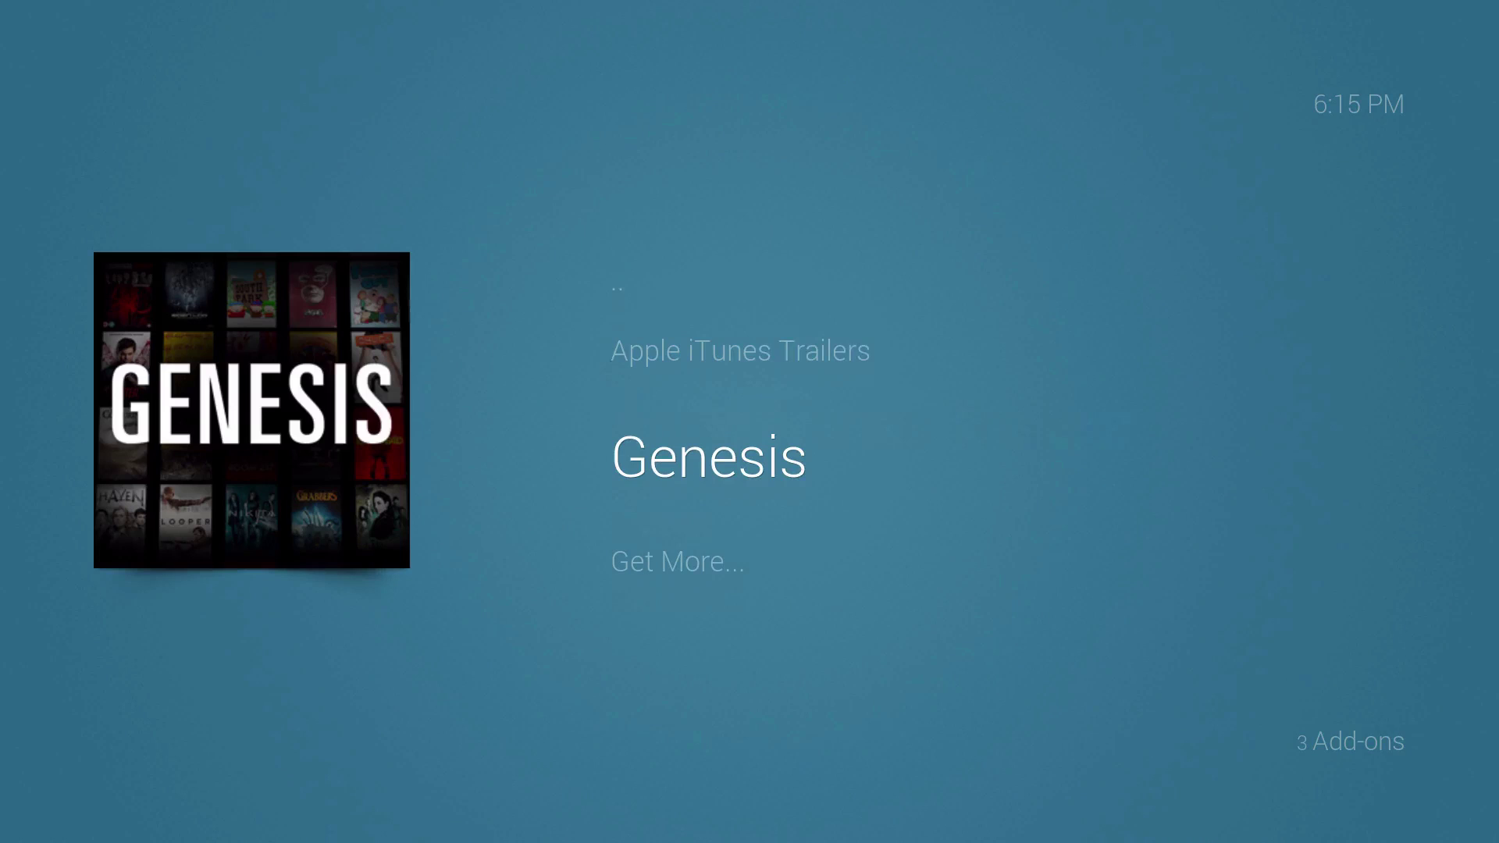
pyautogui.press('Return')
pyautogui.press('Return')
# Step: Open Returning TV Shows and turn on fanart backgrounds in the Look options
pyautogui.press('Down')
pyautogui.press('Down')
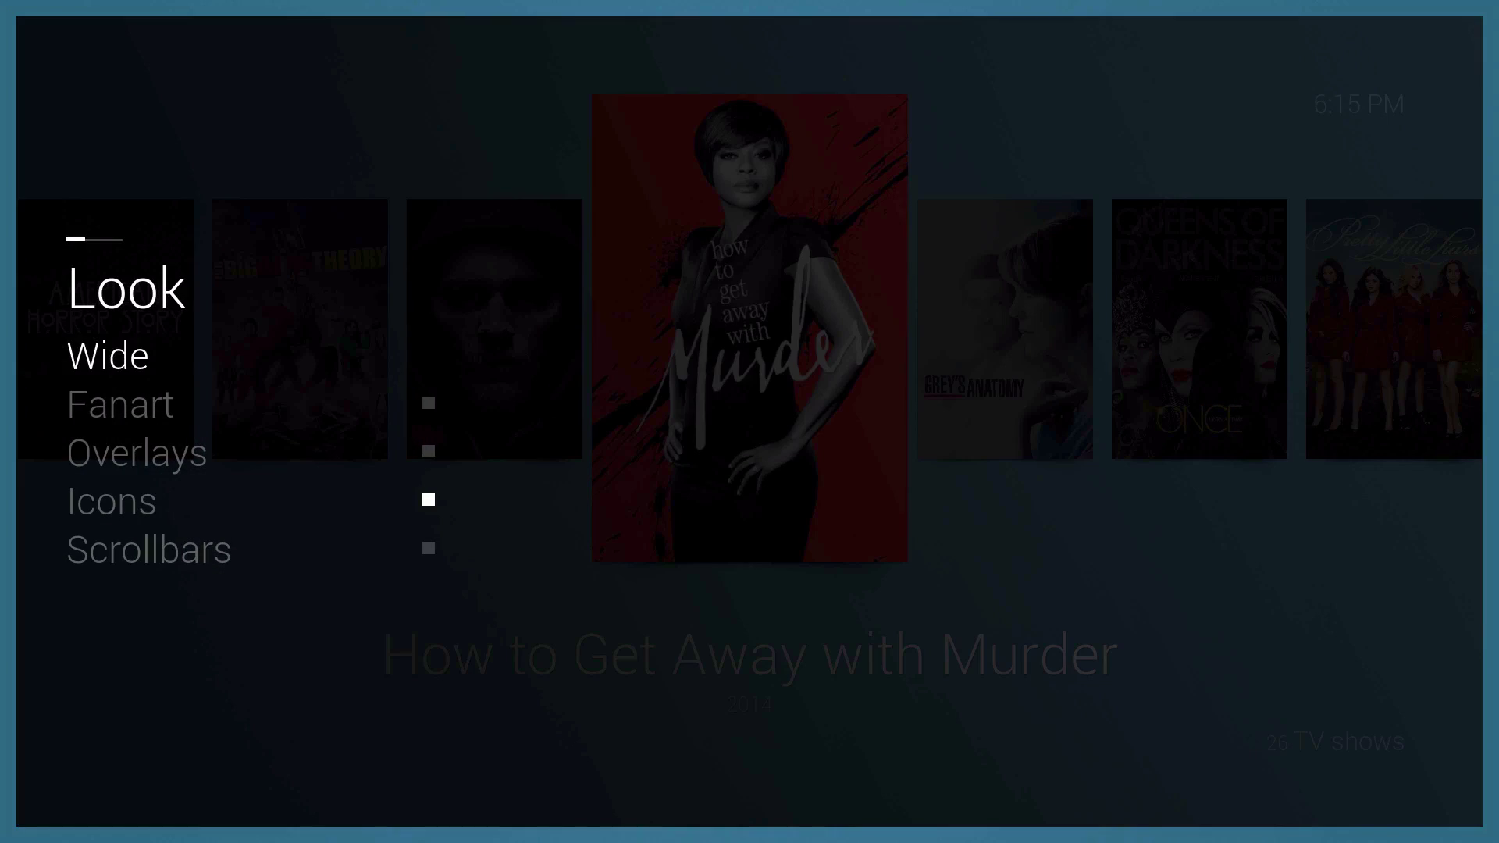
pyautogui.press('Down')
pyautogui.press('Return')
pyautogui.press('Escape')
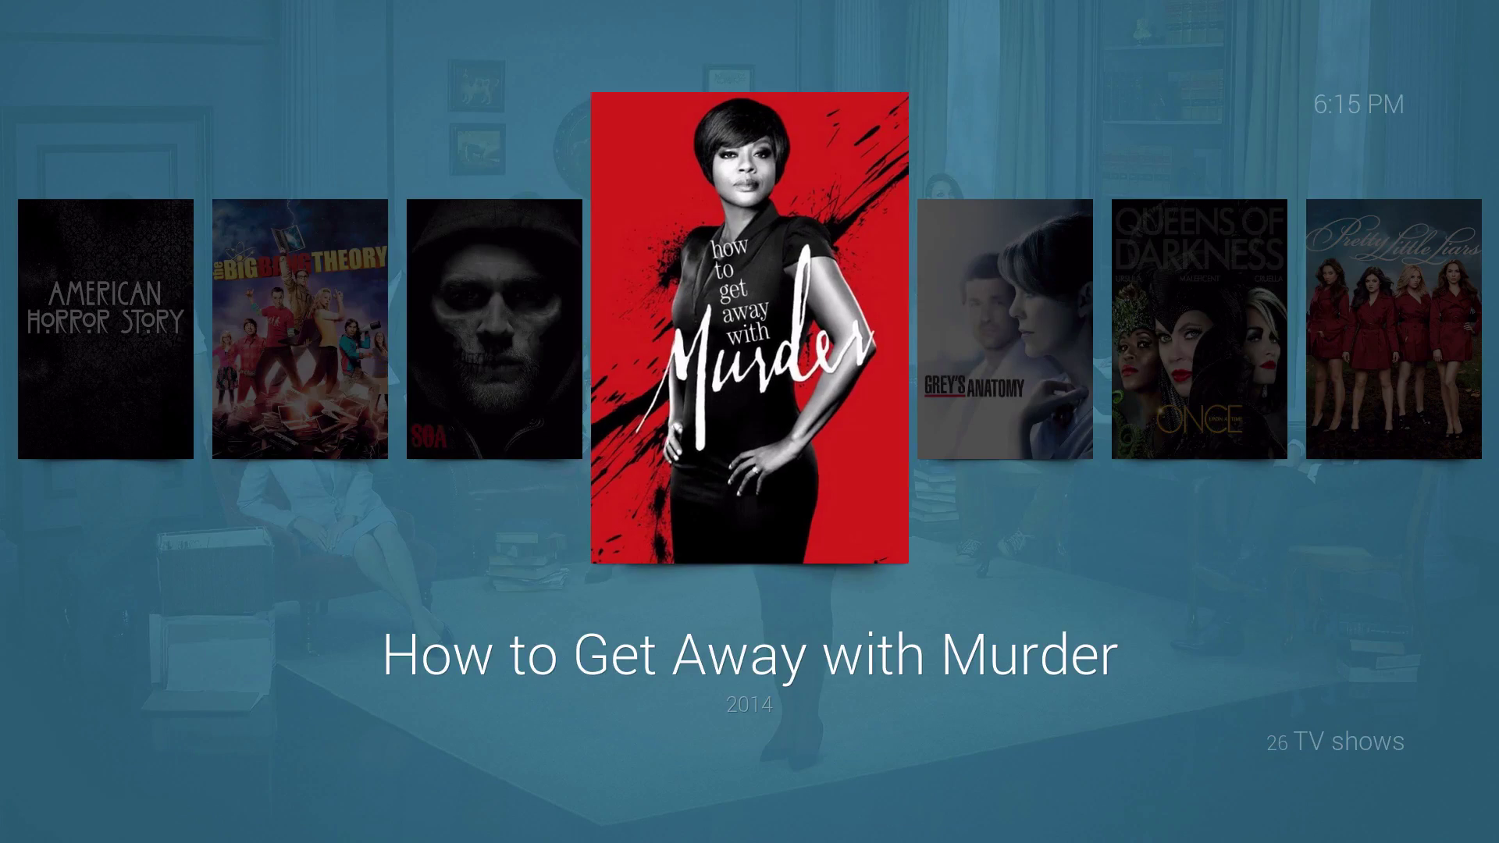
pyautogui.press('m')
pyautogui.press('Down')
pyautogui.press('Up')
pyautogui.press('Escape')
# Step: Switch the returning TV shows view to a list layout
pyautogui.press('Right')
pyautogui.press('m')
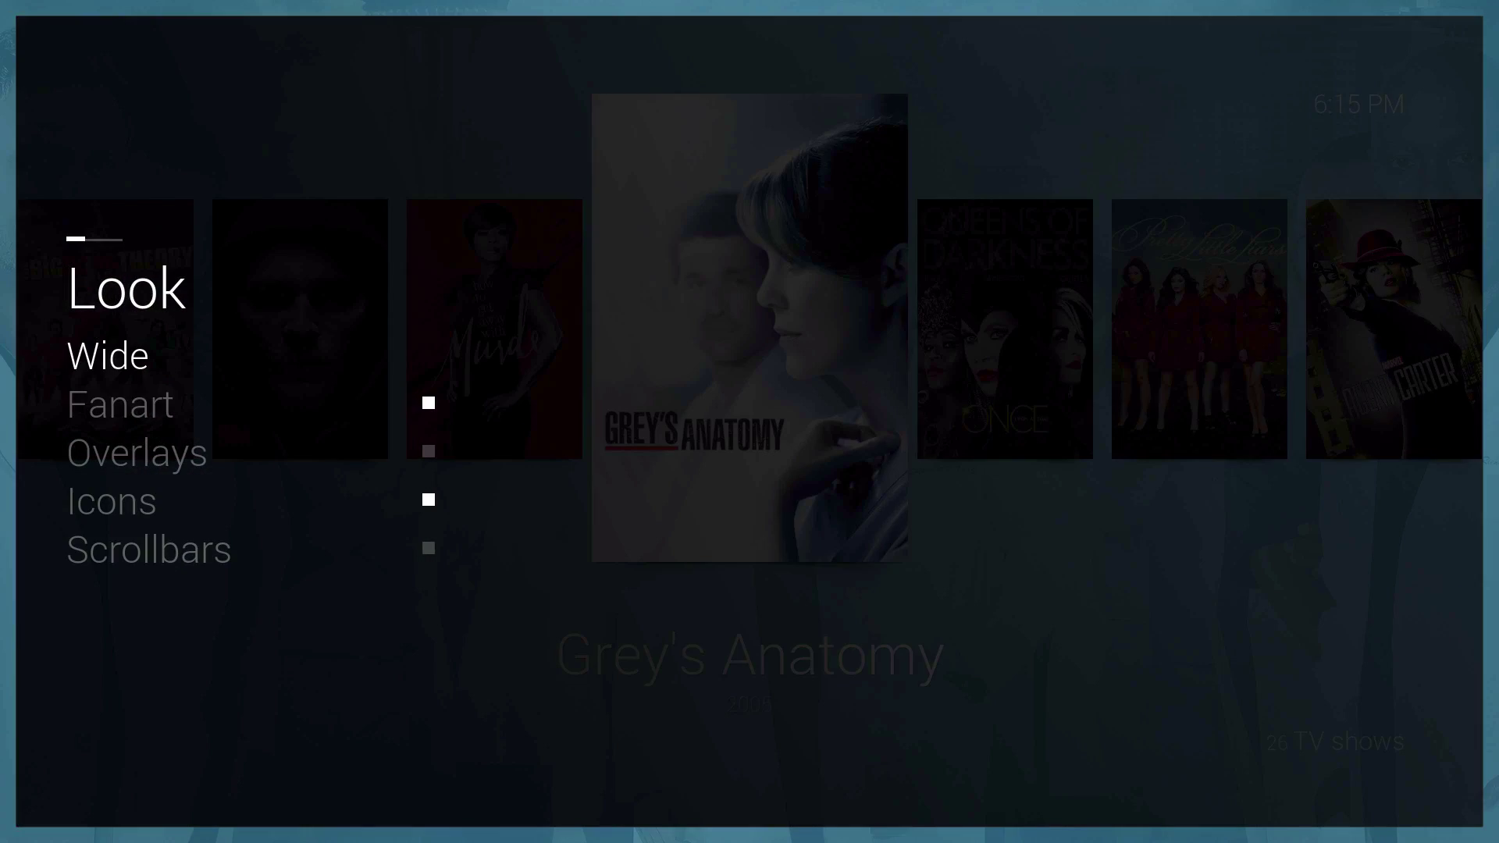
pyautogui.press('Down')
pyautogui.press('Up')
pyautogui.press('Return')
pyautogui.press('Escape')
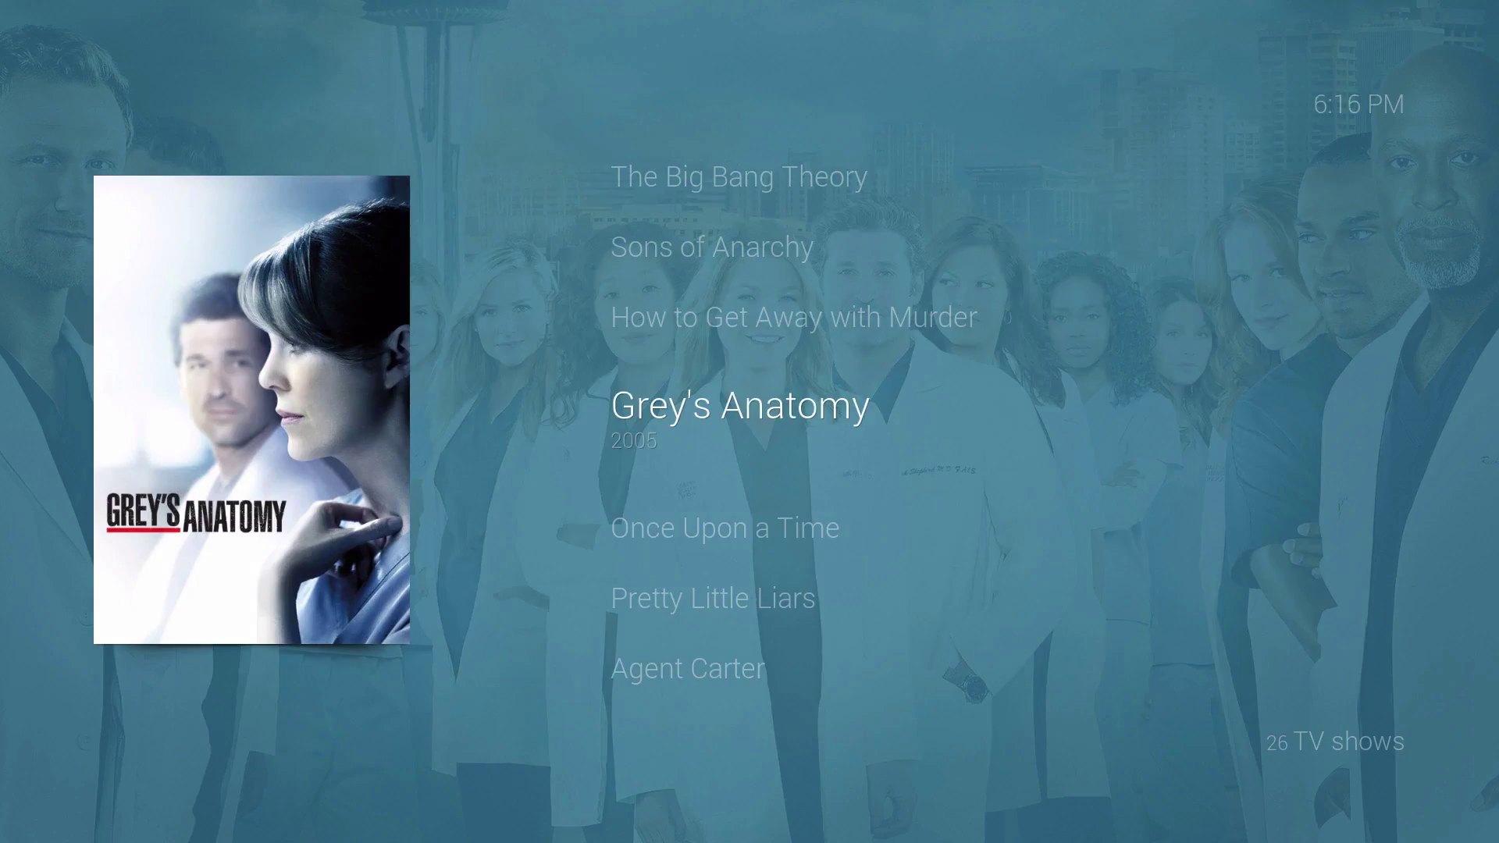
pyautogui.press('m')
pyautogui.press('Escape')
# Step: Flip the TV show layout back to wide posters
pyautogui.press('Down')
pyautogui.press('Down')
pyautogui.press('Down')
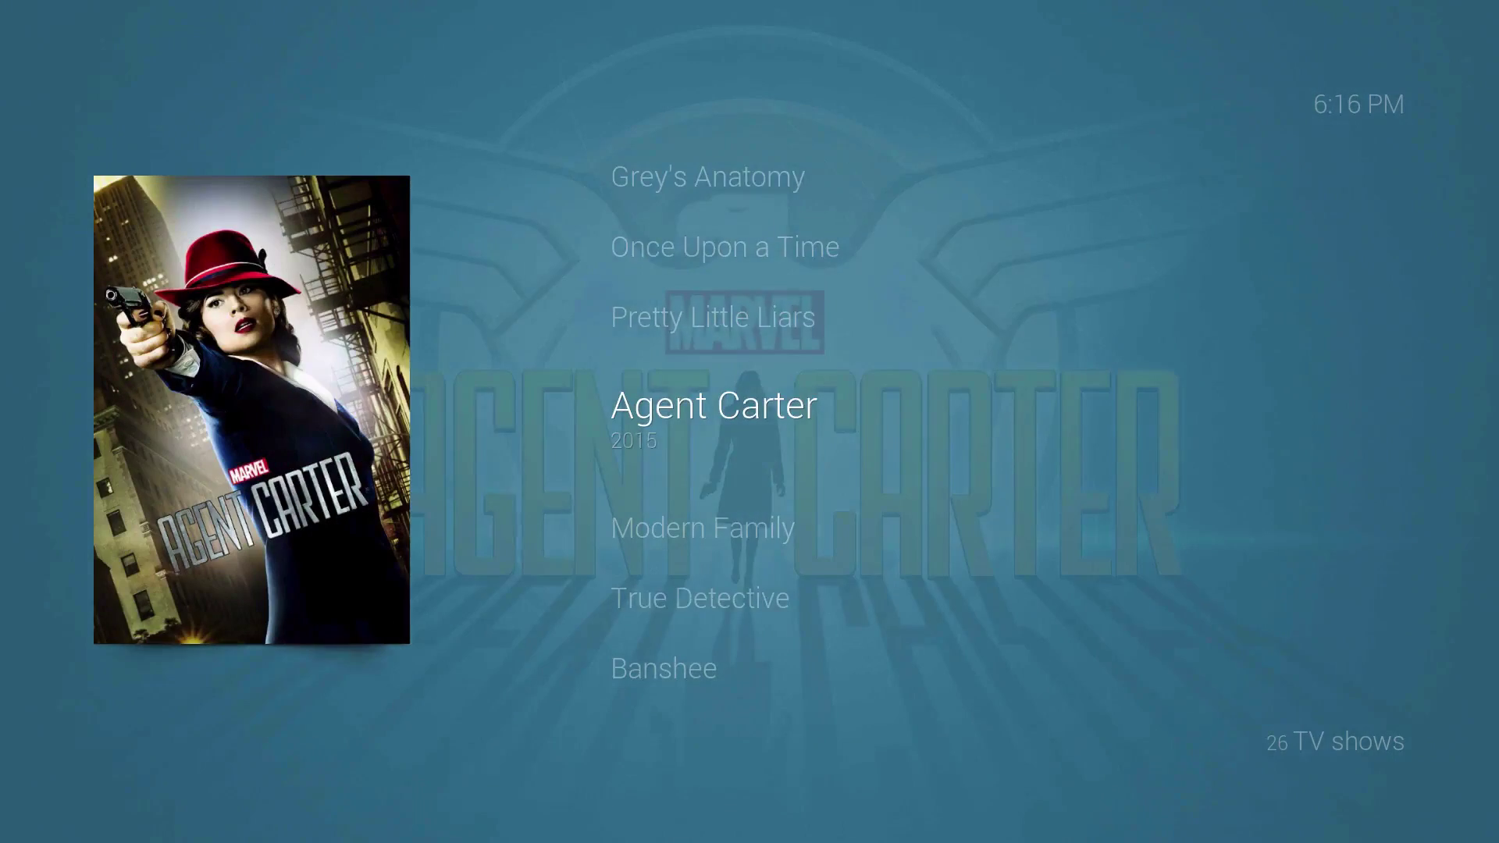
pyautogui.press('m')
pyautogui.press('Down')
pyautogui.press('Up')
pyautogui.press('Return')
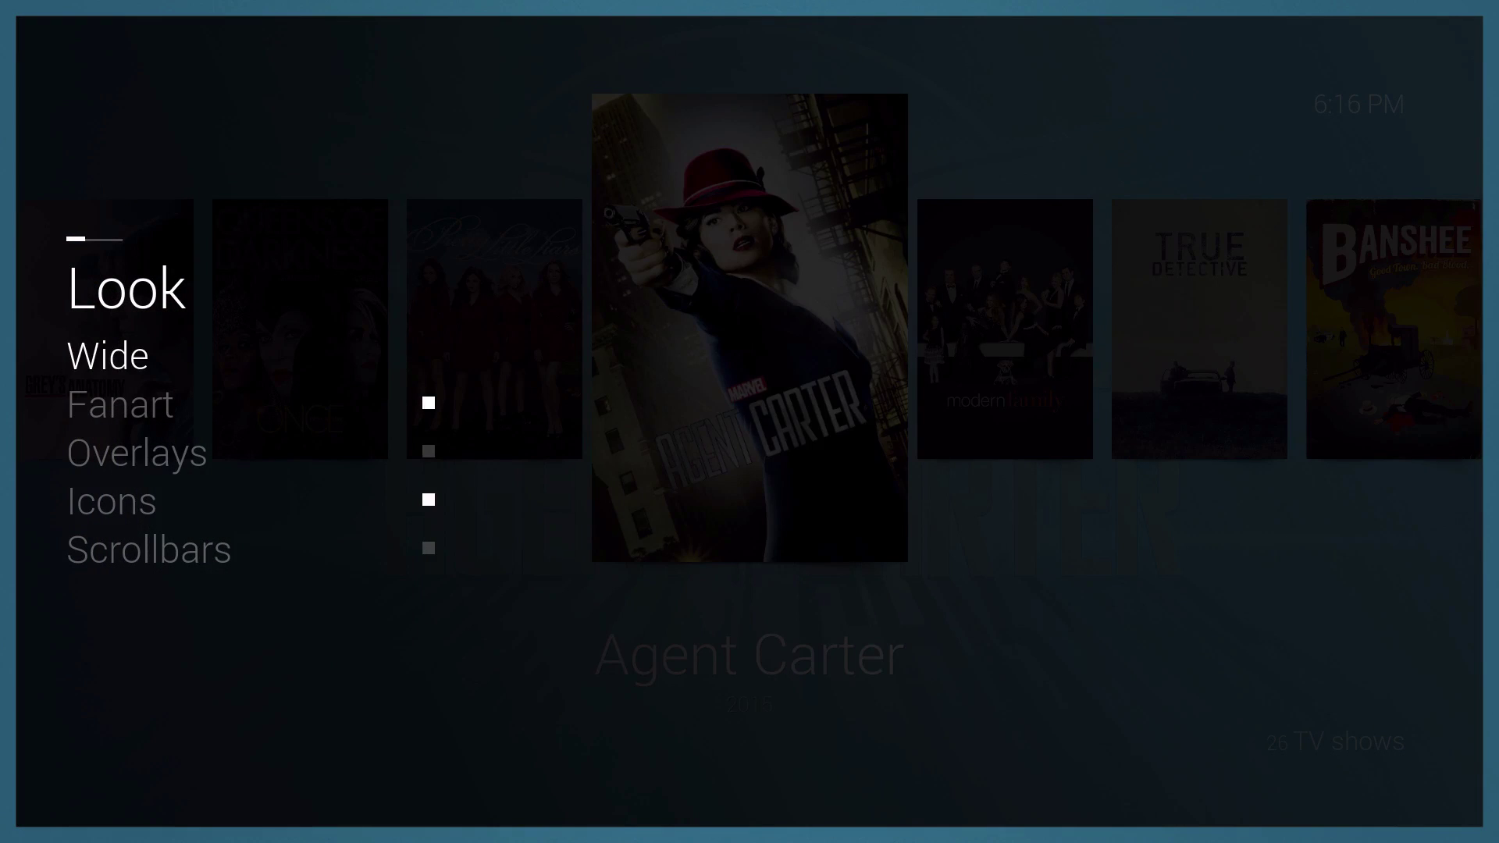
pyautogui.press('Return')
pyautogui.press('Return')
pyautogui.press('Return')
pyautogui.press('Return')
pyautogui.press('Escape')
# Step: Open the seasons of How to Get Away with Murder
pyautogui.press('Left')
pyautogui.press('Left')
pyautogui.press('Left')
pyautogui.press('Left')
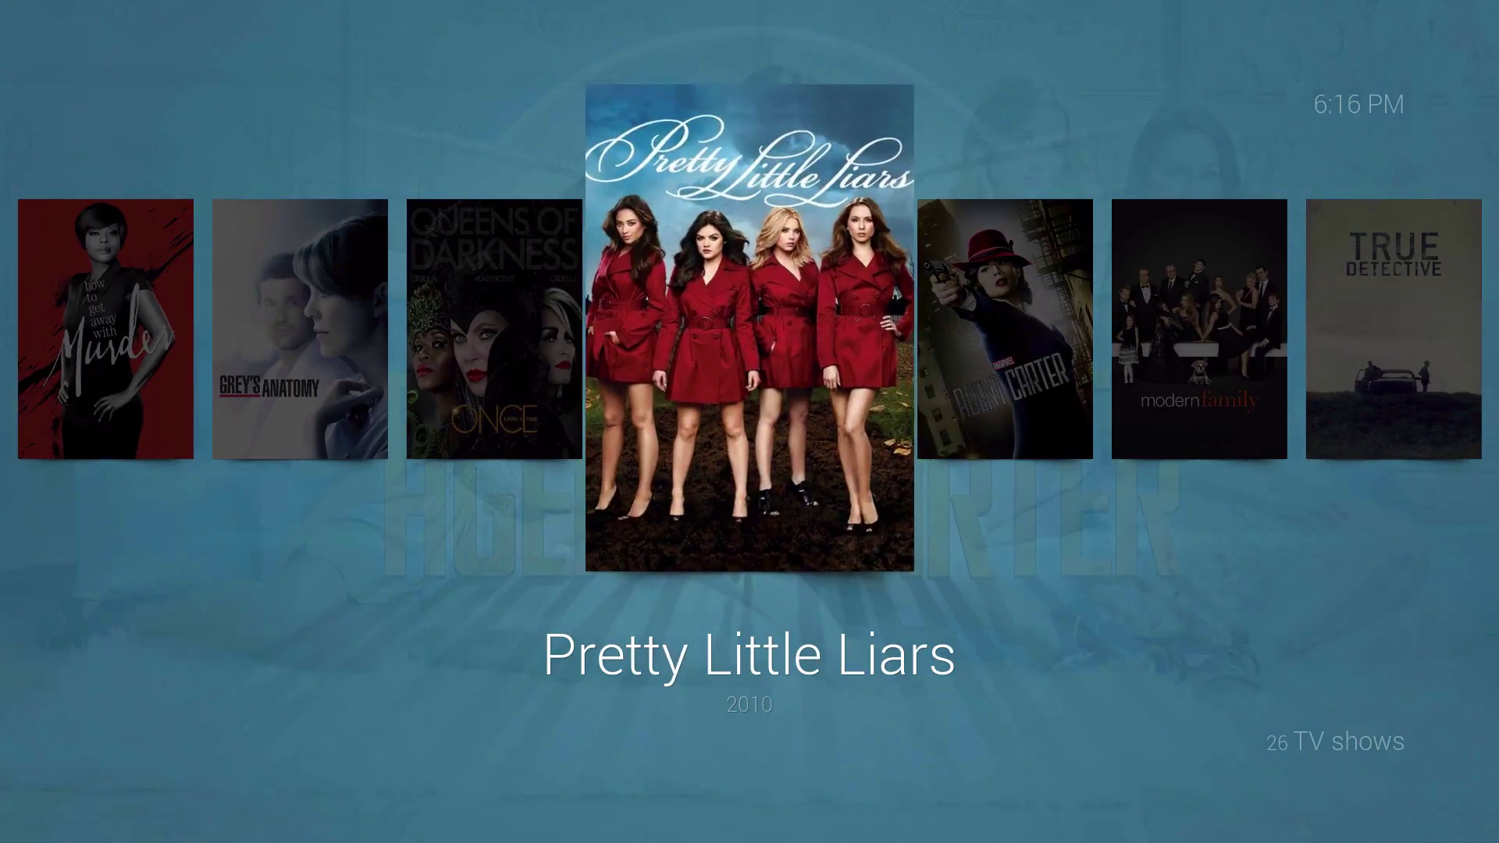
pyautogui.press('Left')
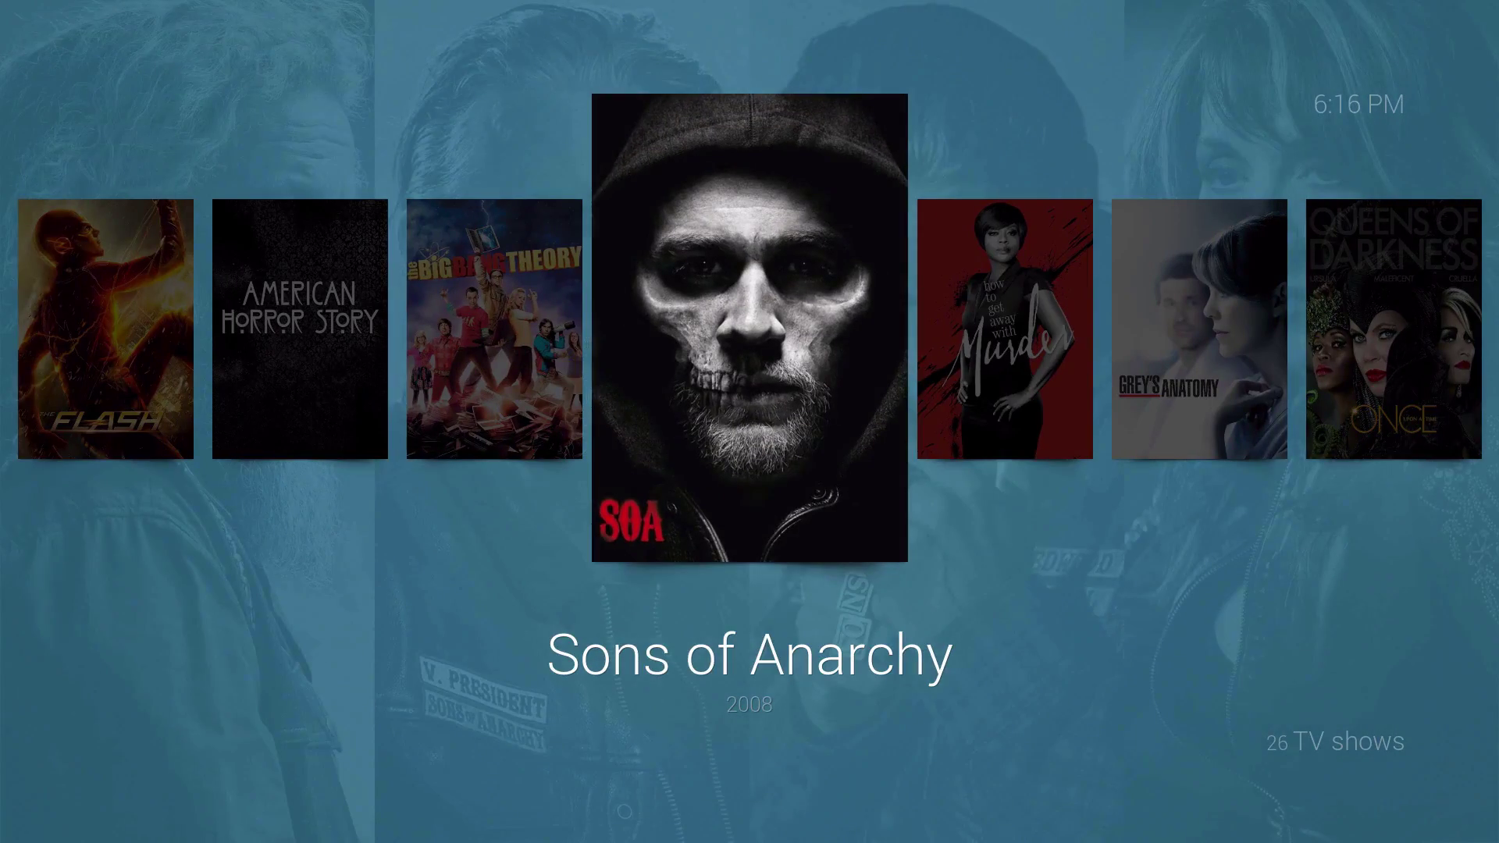
pyautogui.press('Left')
pyautogui.press('Left')
pyautogui.press('Left')
pyautogui.press('Right')
pyautogui.press('Right')
pyautogui.press('Right')
pyautogui.press('Right')
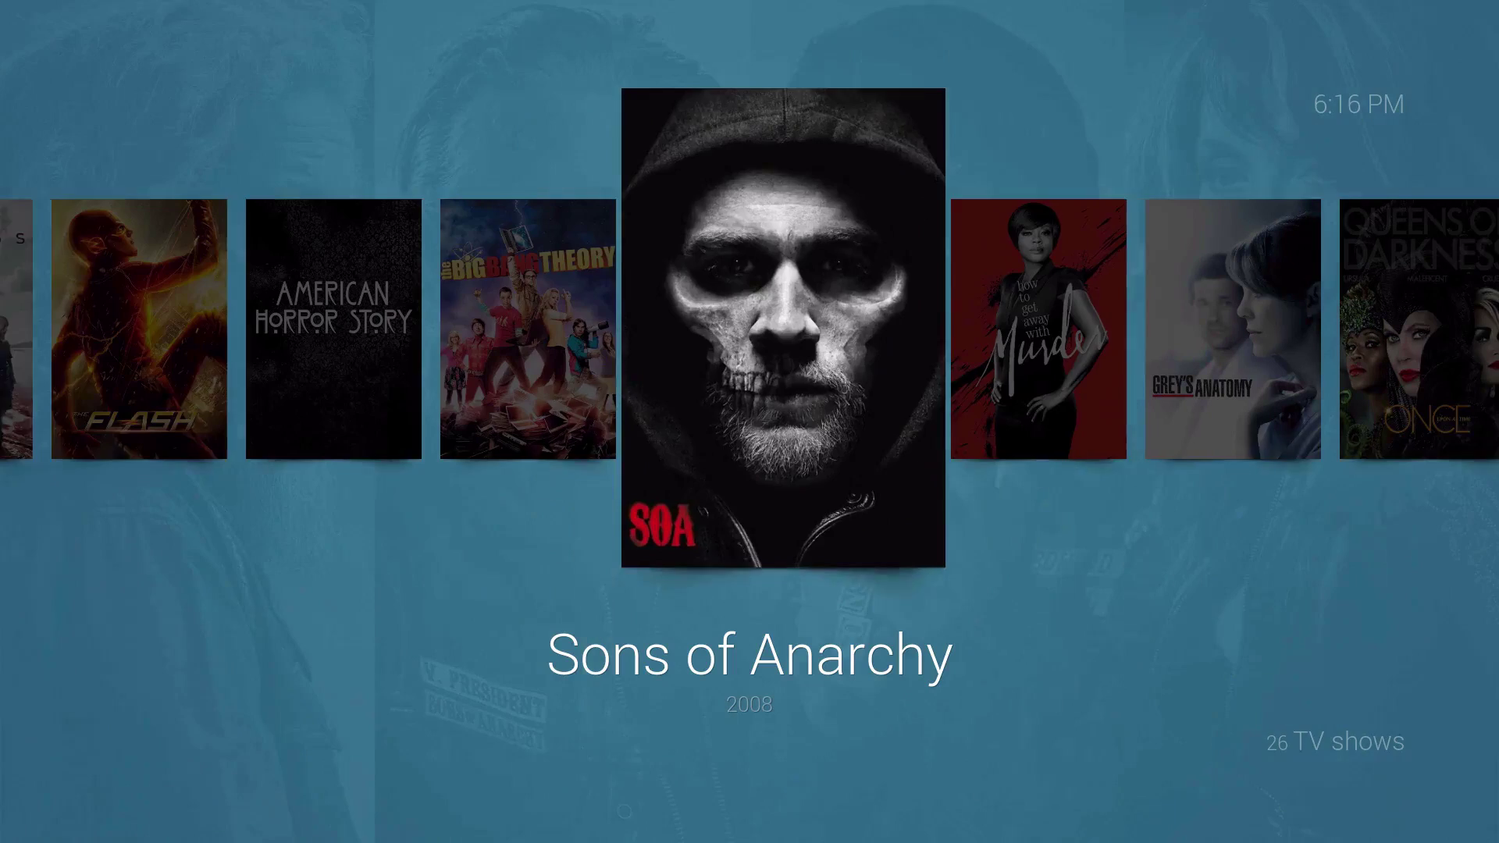
pyautogui.press('Return')
# Step: Switch the season view to a list in the Look options
pyautogui.press('Left')
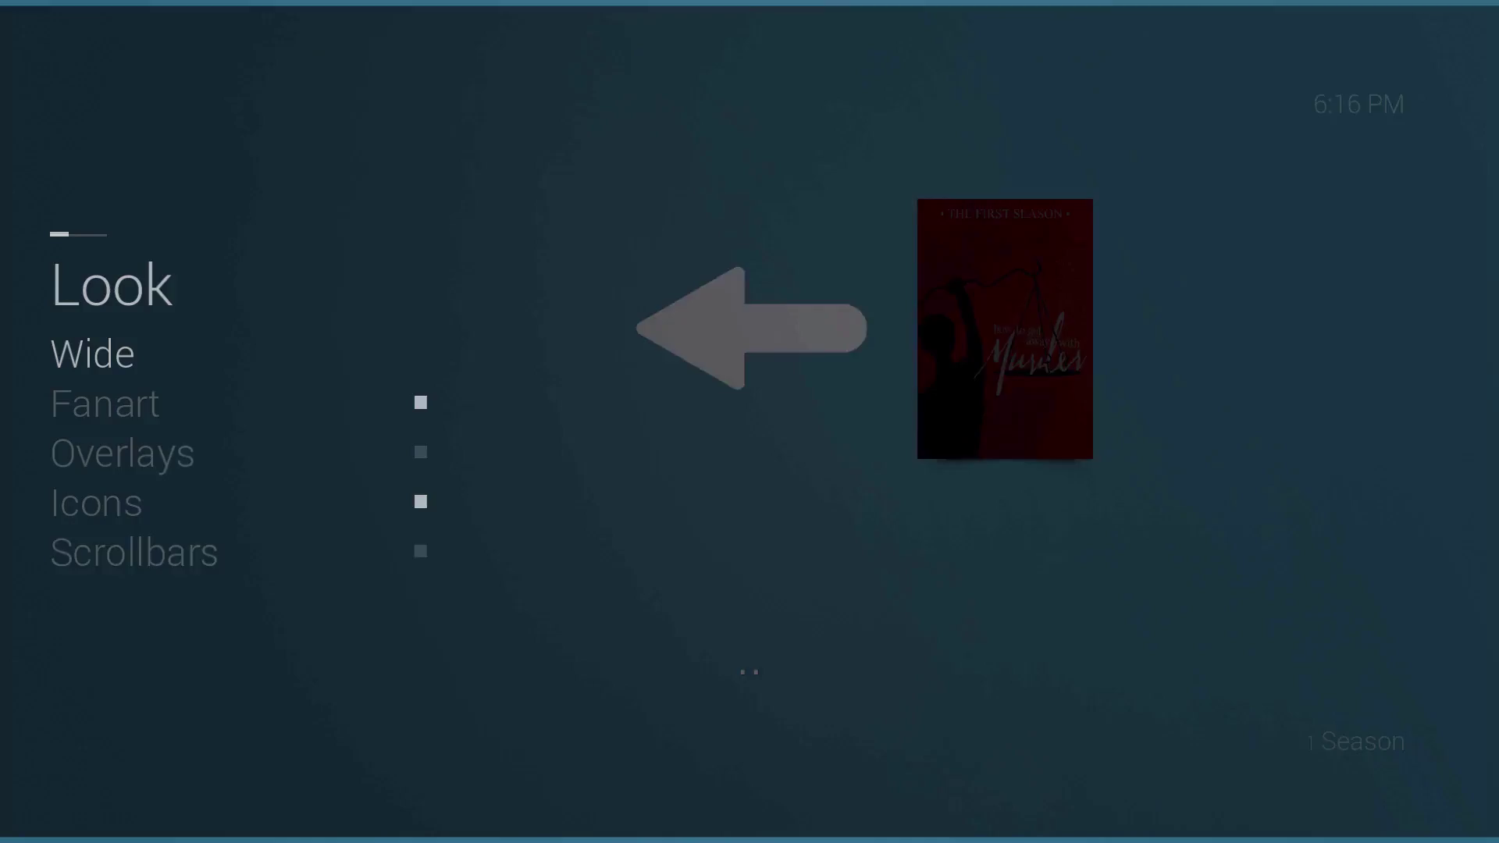
pyautogui.press('Up')
pyautogui.press('Down')
pyautogui.press('Return')
# Step: Toggle the season view between list and wide, then close the Look options
pyautogui.press('Return')
pyautogui.press('Return')
pyautogui.press('Return')
pyautogui.press('Return')
pyautogui.press('Return')
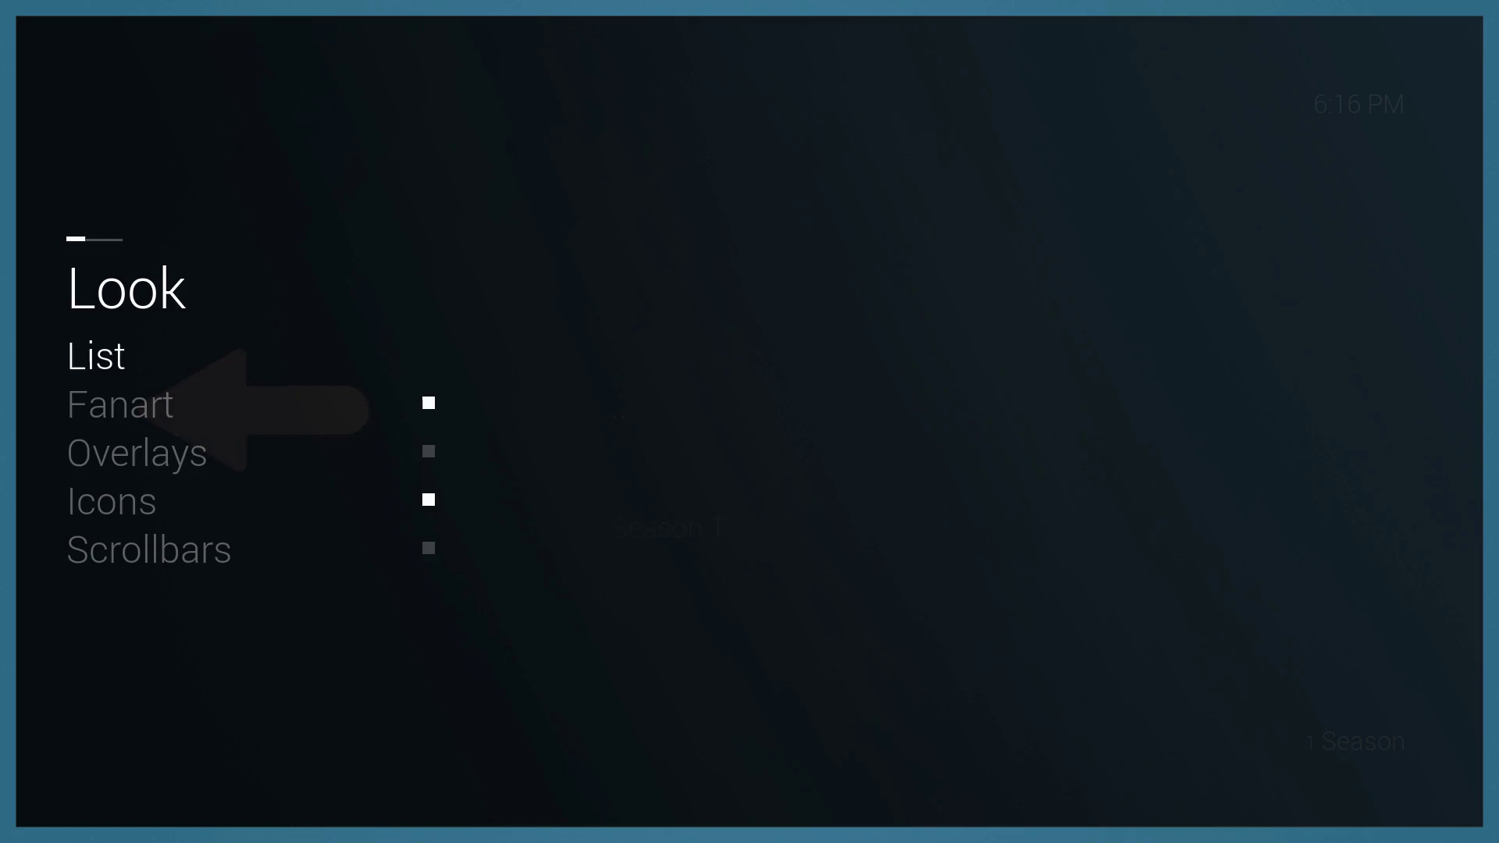
pyautogui.press('Return')
pyautogui.press('Return')
pyautogui.press('Right')
pyautogui.press('Right')
pyautogui.press('Left')
pyautogui.press('Right')
pyautogui.press('Return')
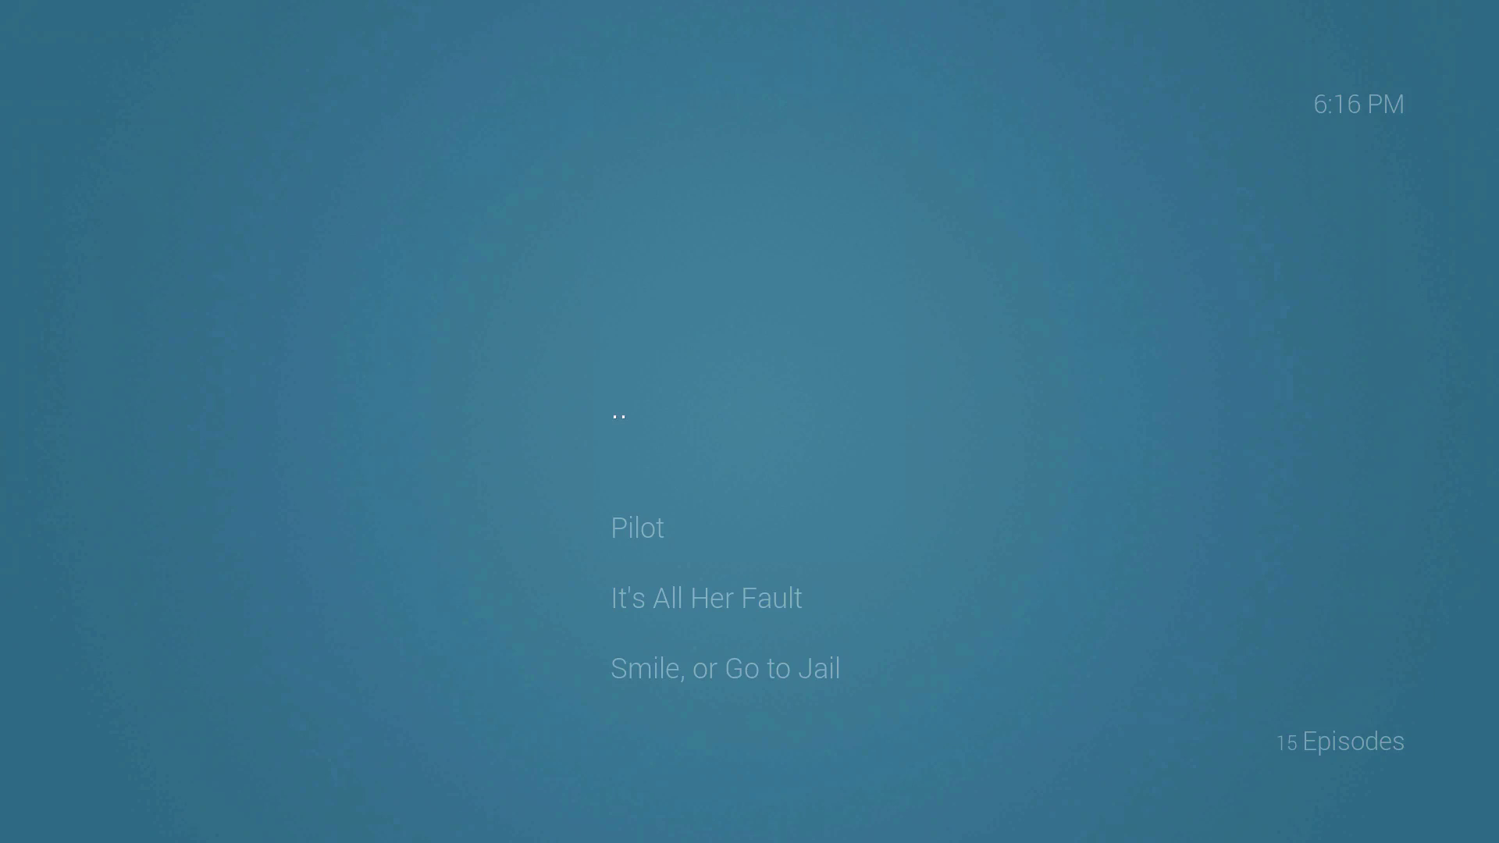
# Step: Open Season 1's episodes and browse down to He Deserved to Die
pyautogui.press('Down')
pyautogui.press('Down')
pyautogui.press('Left')
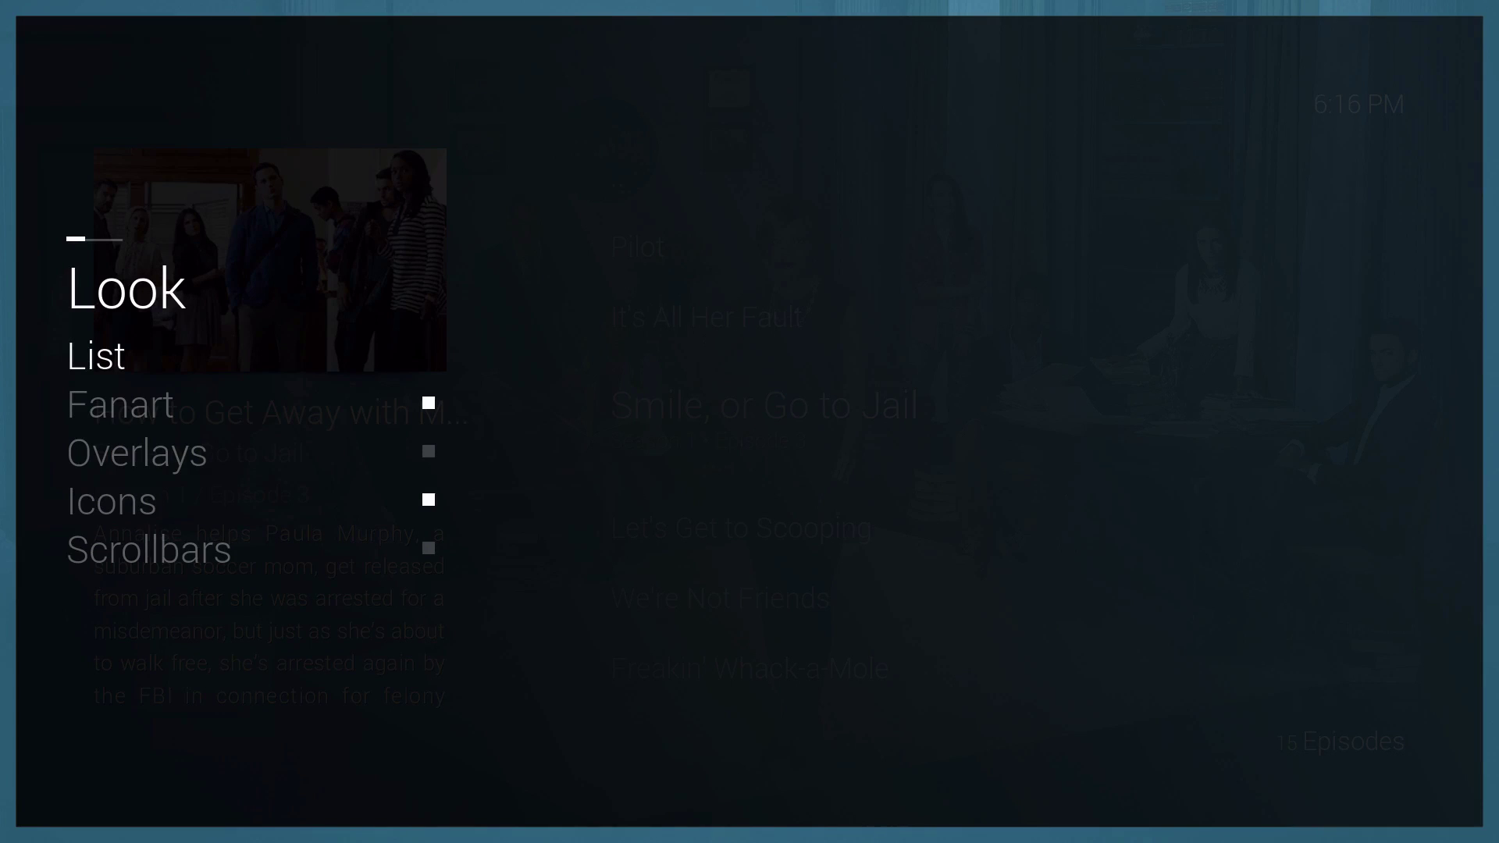
pyautogui.press('Right')
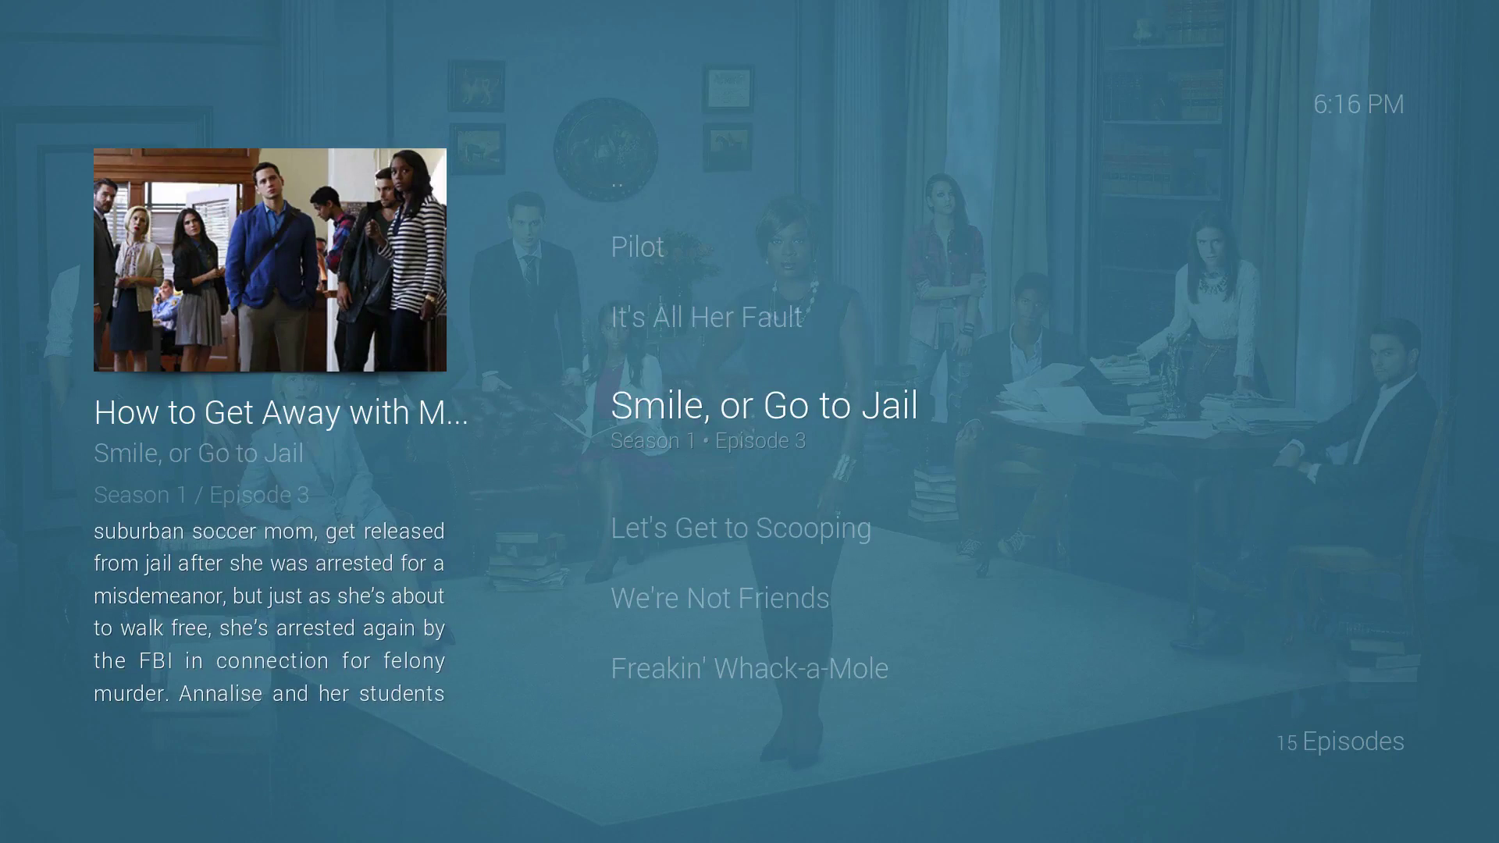
pyautogui.press('Down')
pyautogui.press('Down')
pyautogui.press('Down')
pyautogui.press('Down')
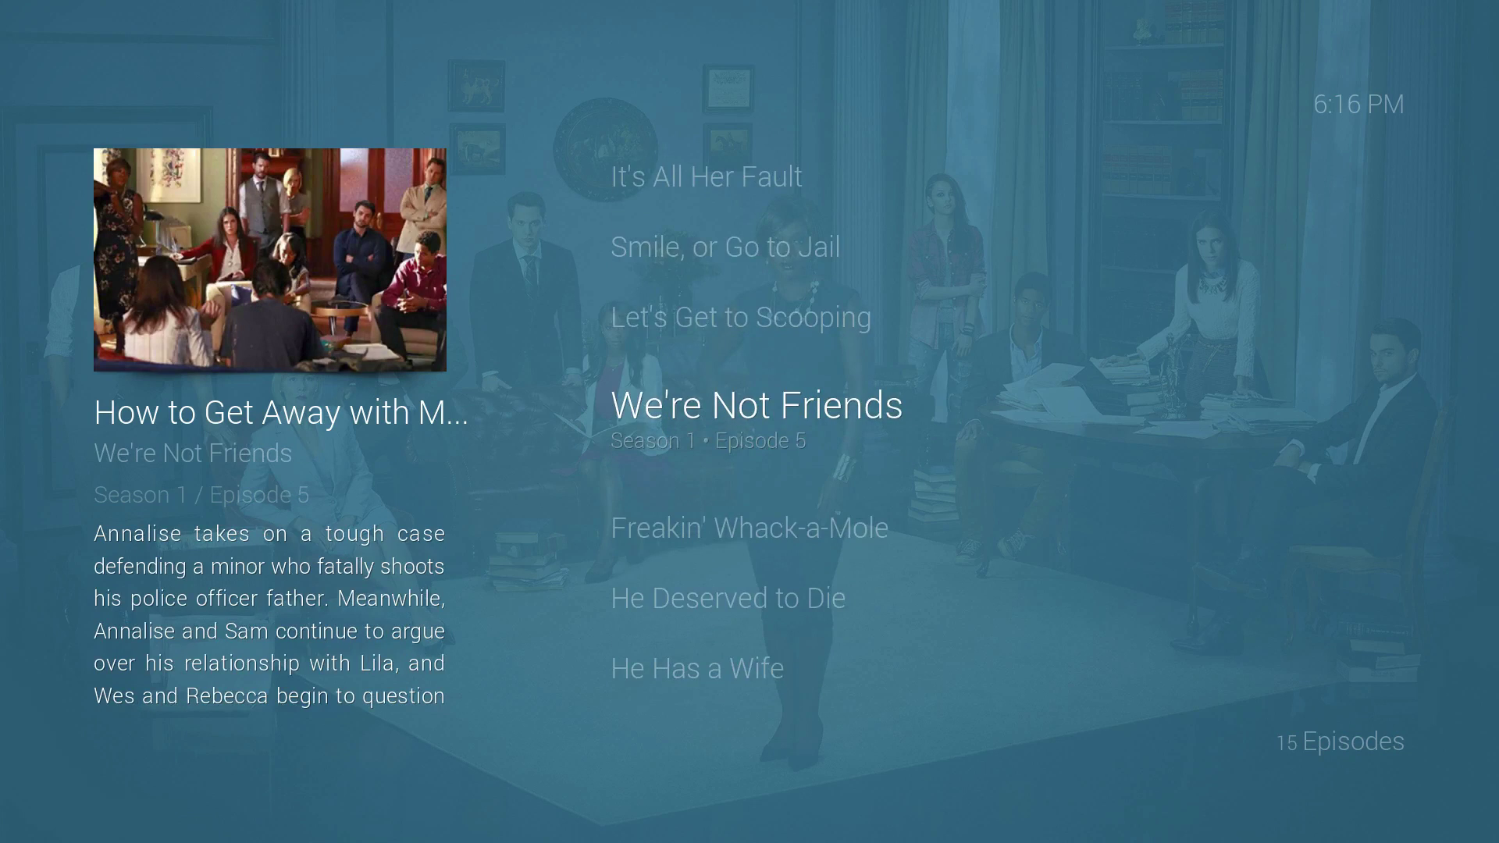
pyautogui.press('Down')
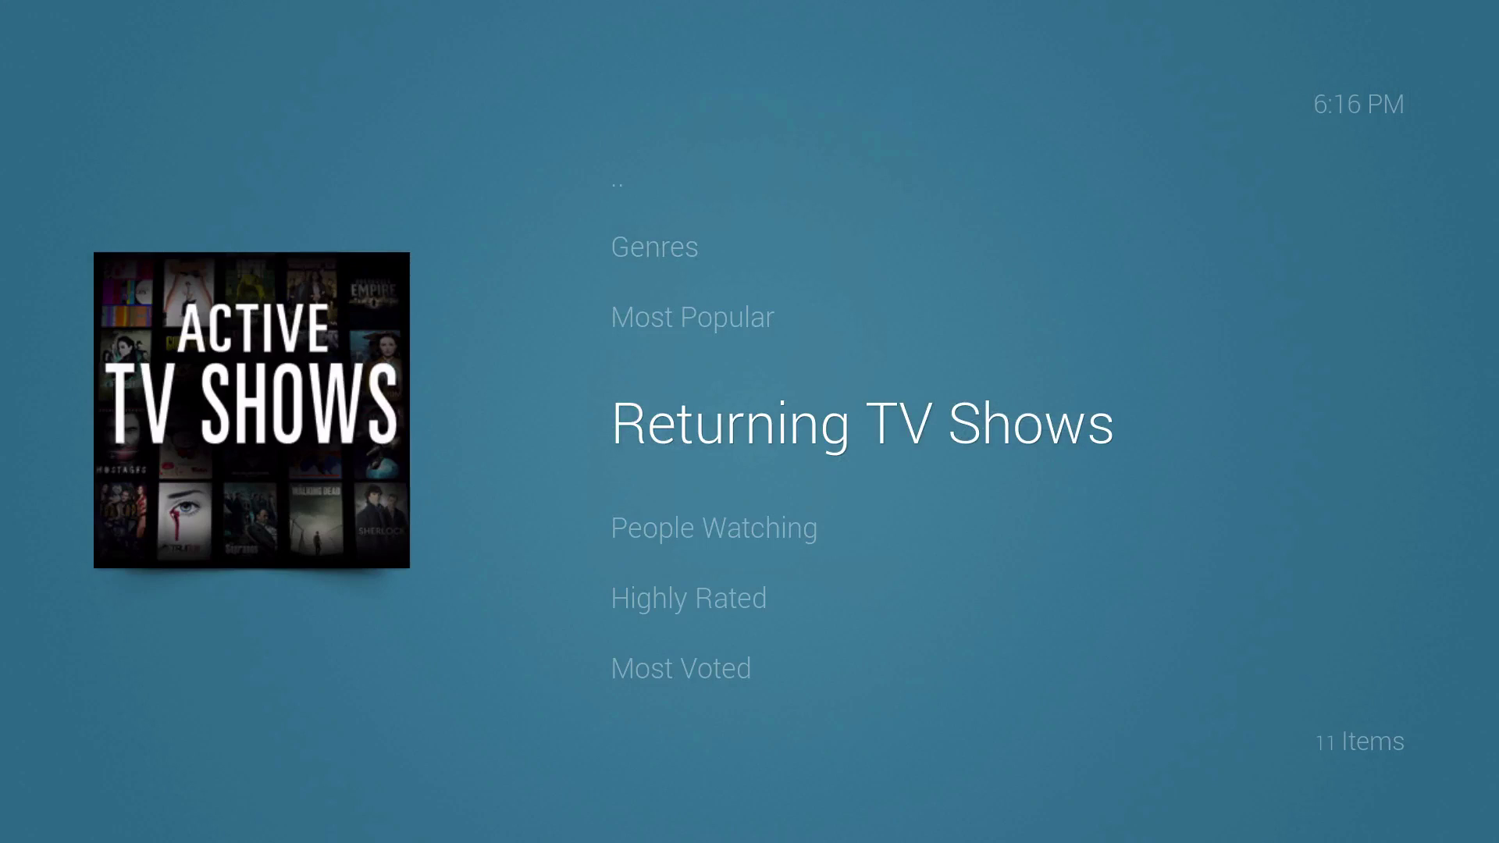
pyautogui.press('BackSpace')
pyautogui.press('BackSpace')
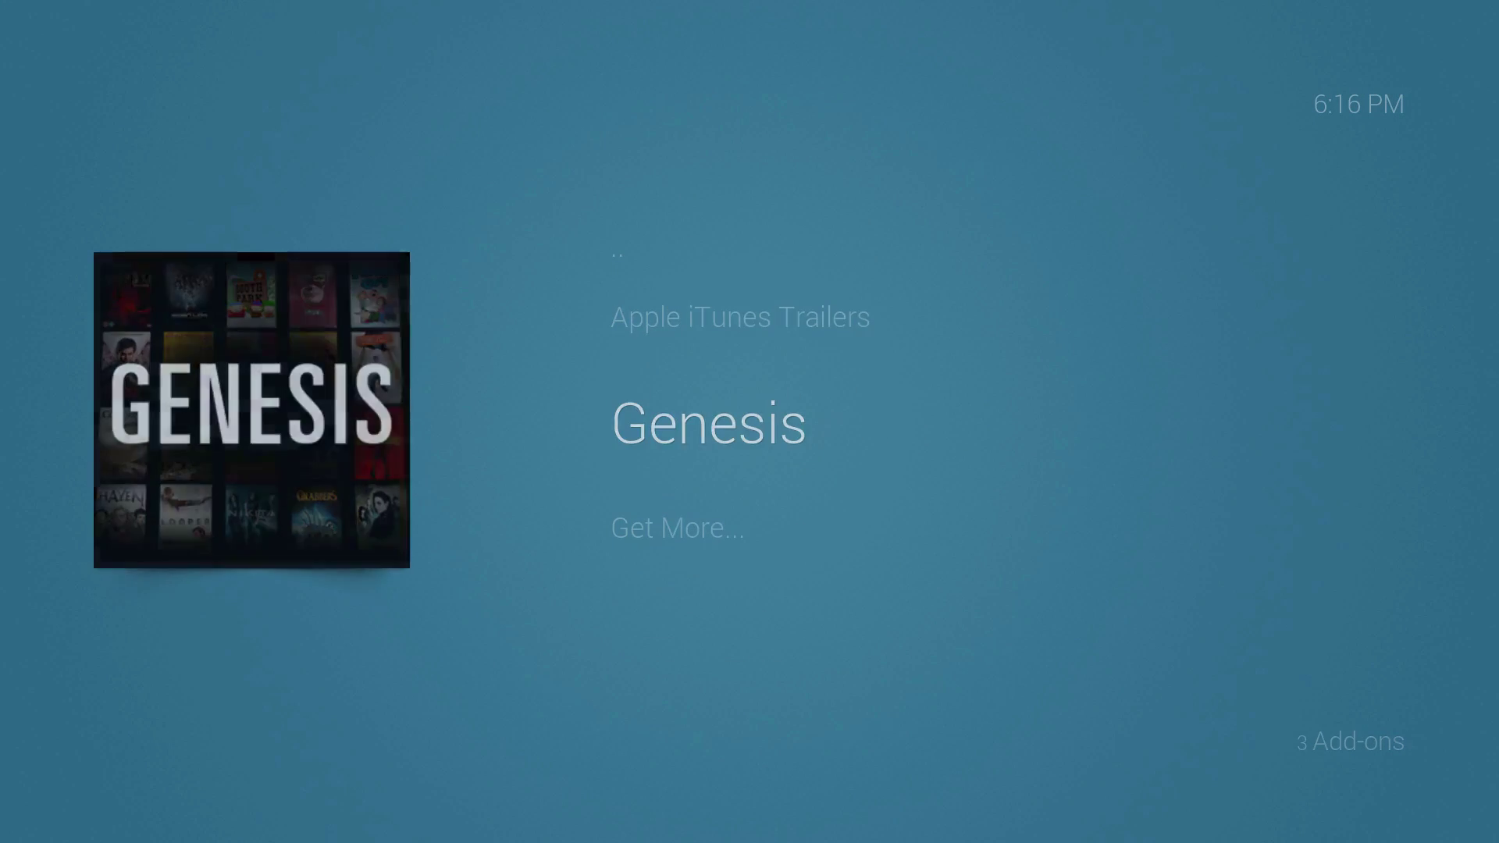